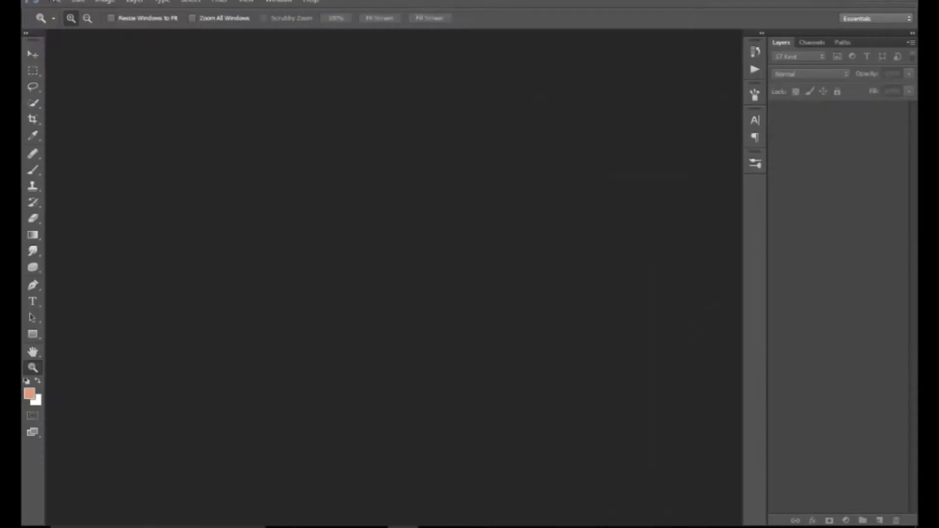
# Create a new 6 × 4 inch, 720 ppi blank document and zoom it to fill the window.
pyautogui.click(77, 2)
pyautogui.press('Return')
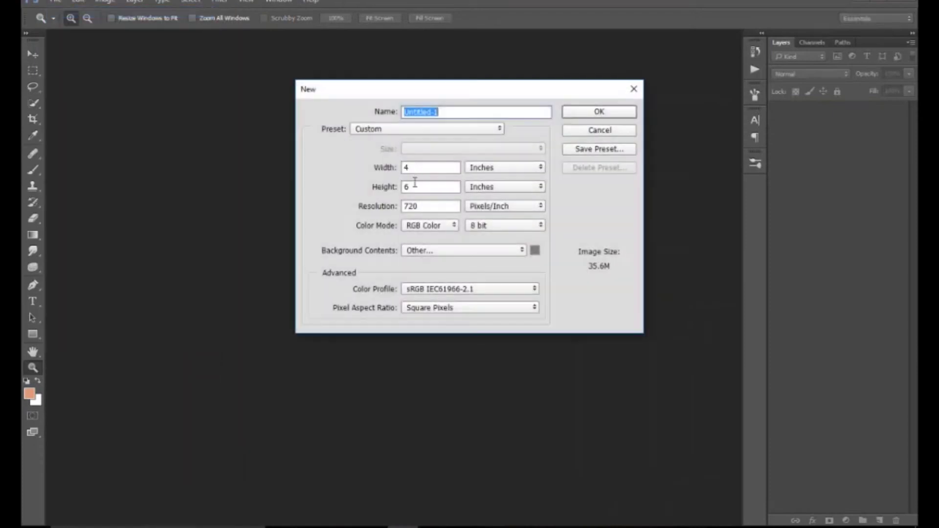
pyautogui.press('Tab')
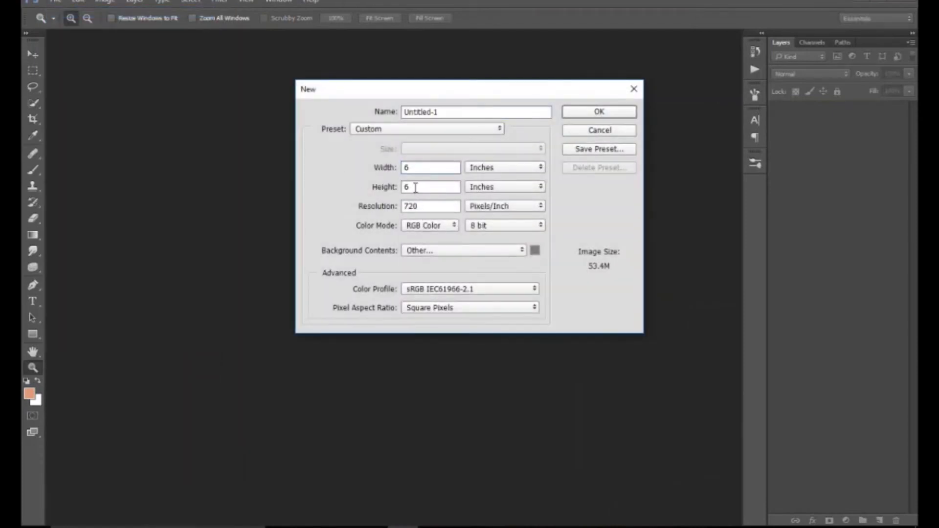
pyautogui.write('5')
pyautogui.press('BackSpace')
pyautogui.write('4')
pyautogui.click(601, 115)
pyautogui.moveTo(431, 243)
pyautogui.mouseDown()
pyautogui.moveTo(422, 311)
pyautogui.moveTo(474, 342)
pyautogui.moveTo(477, 355)
pyautogui.mouseUp()
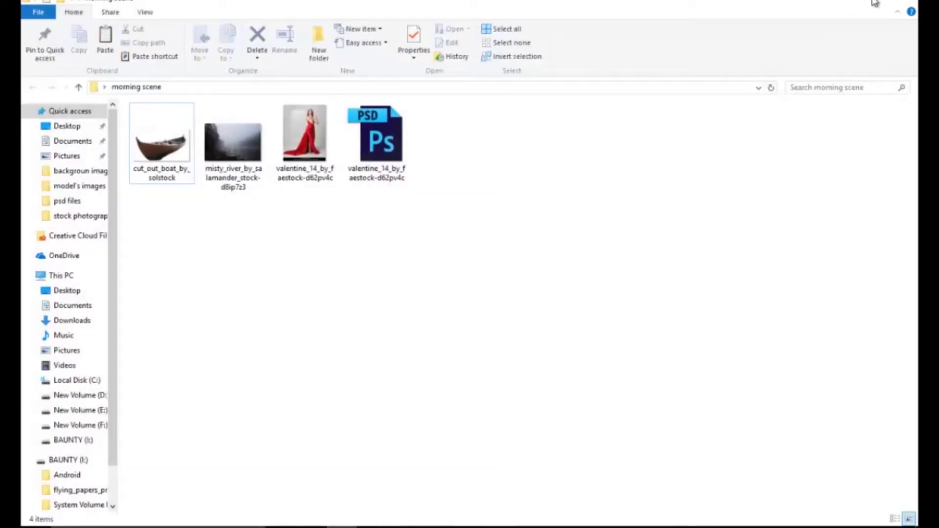
# Place the misty_river photo onto the canvas as a horizontally flipped layer.
pyautogui.click(875, 3)
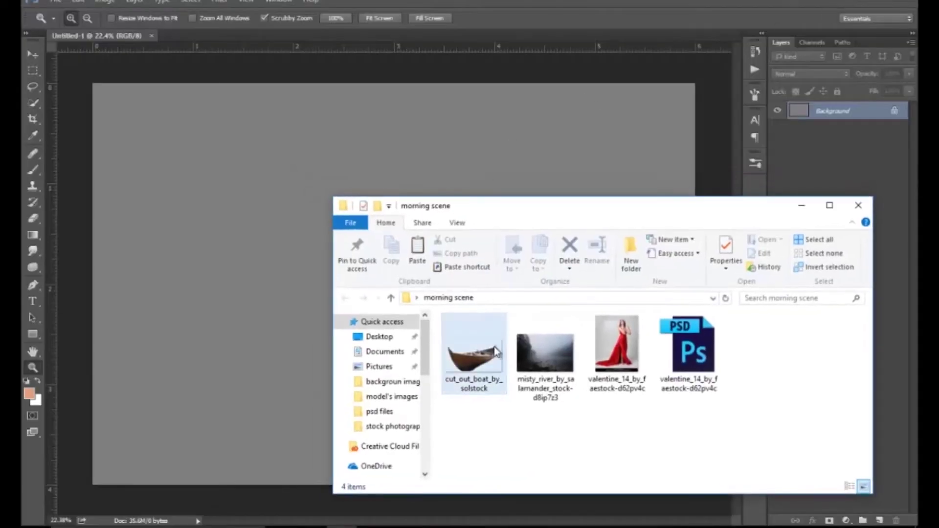
pyautogui.click(538, 350)
pyautogui.moveTo(248, 268); pyautogui.dragTo(246, 268)
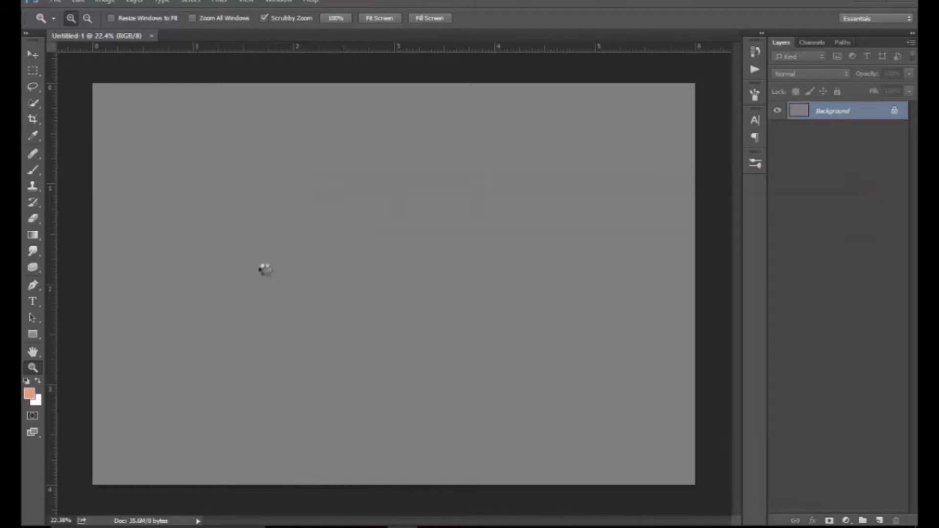
pyautogui.rightClick(485, 315)
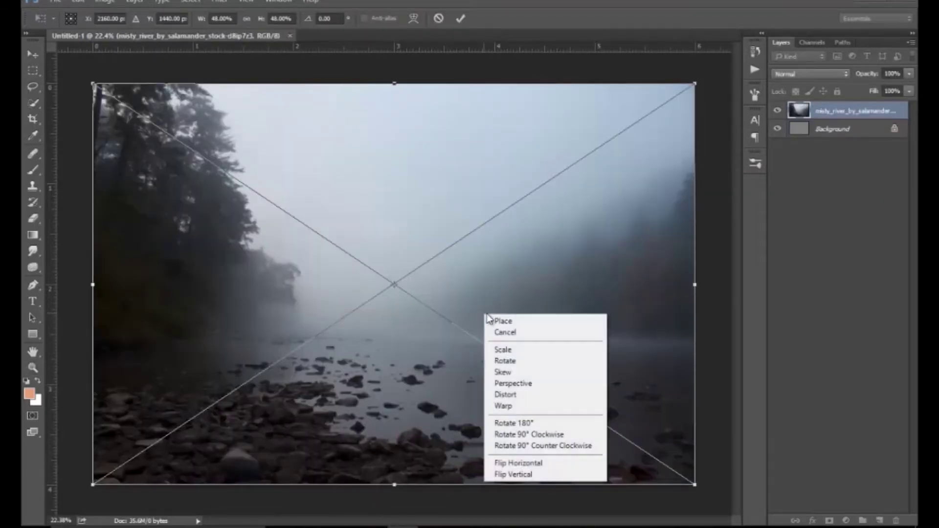
pyautogui.click(548, 464)
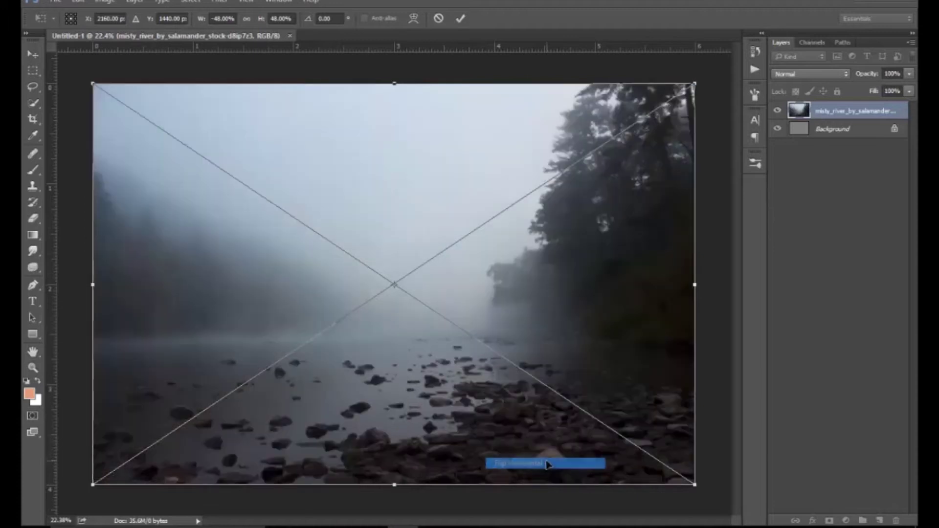
pyautogui.click(461, 21)
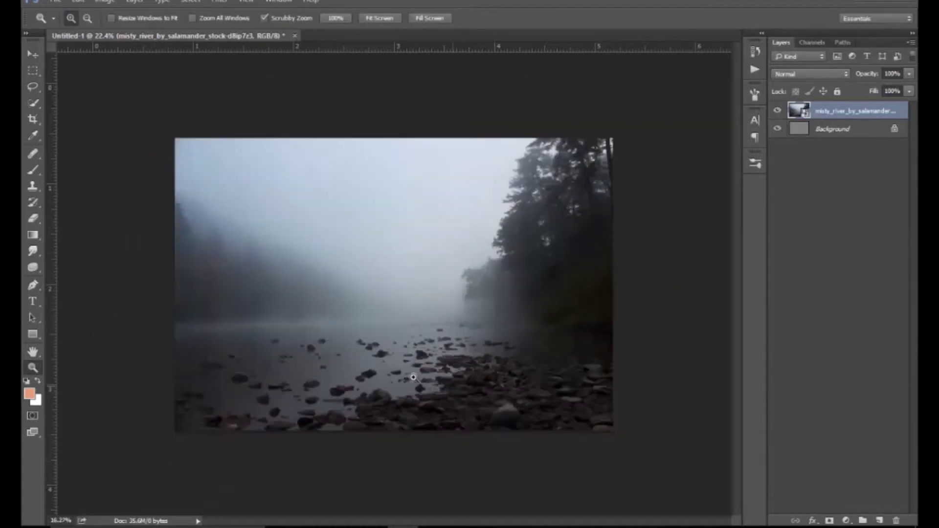
pyautogui.moveTo(457, 223); pyautogui.dragTo(448, 403)
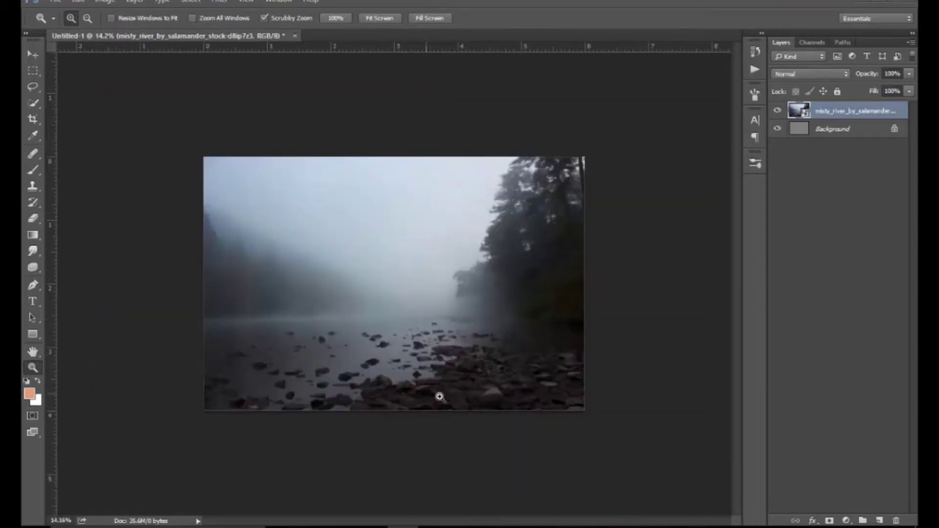
pyautogui.moveTo(426, 393); pyautogui.dragTo(461, 401)
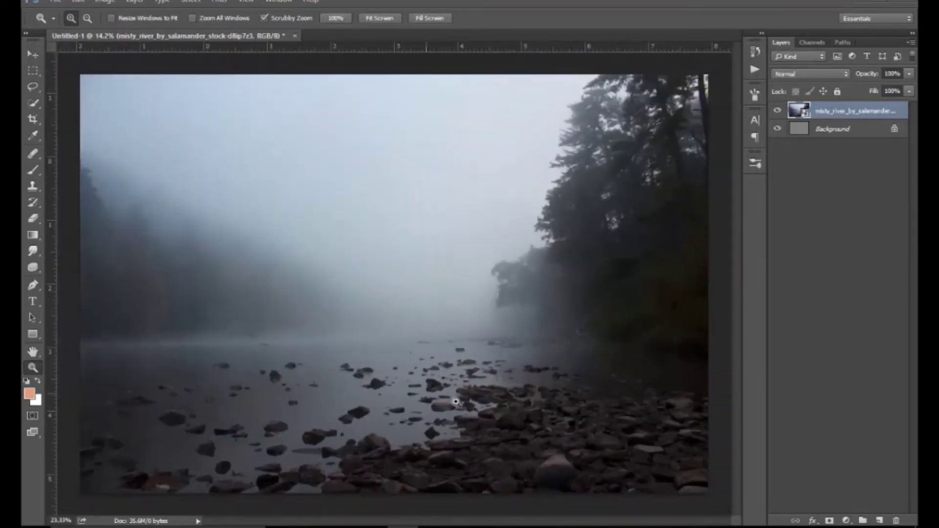
pyautogui.click(218, 1)
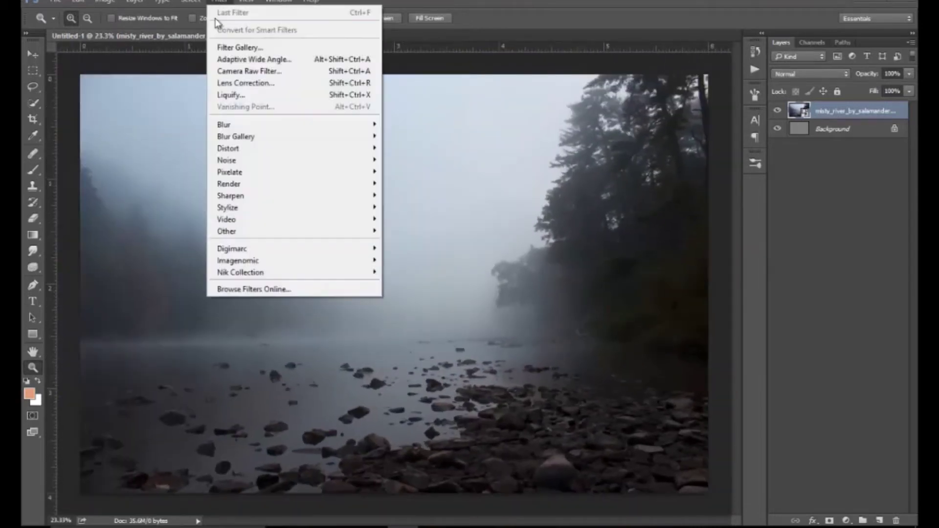
# Apply Camera Raw with Highlights -100, Whites -100, Shadows +25 and boosted Vibrance.
pyautogui.click(281, 78)
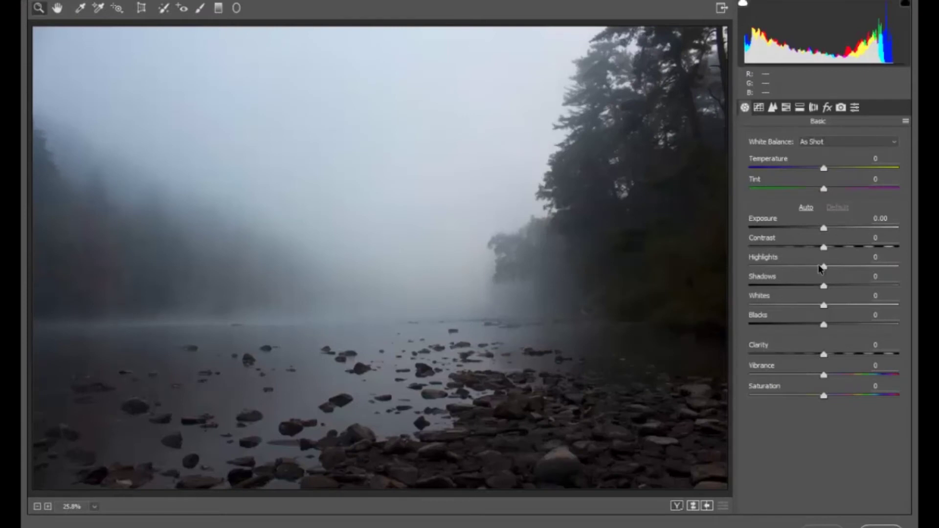
pyautogui.moveTo(823, 266); pyautogui.dragTo(699, 267)
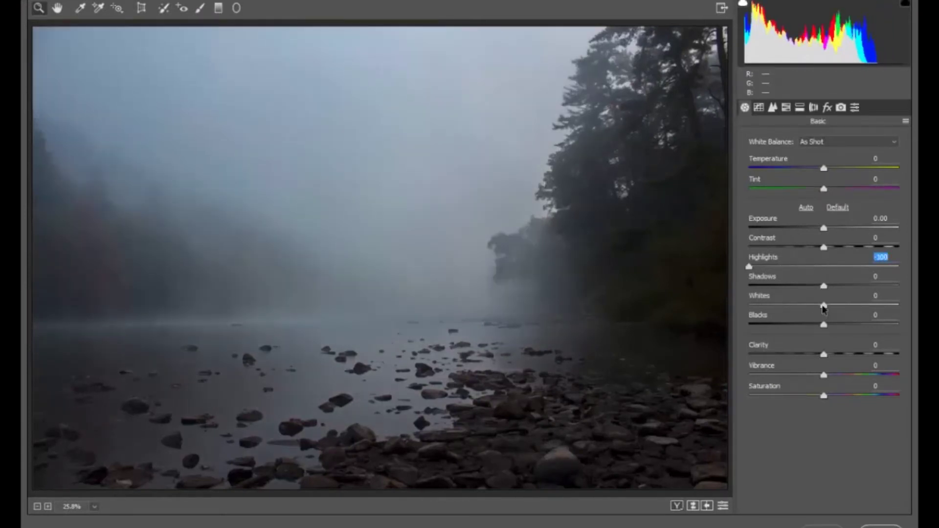
pyautogui.moveTo(823, 305); pyautogui.dragTo(677, 306)
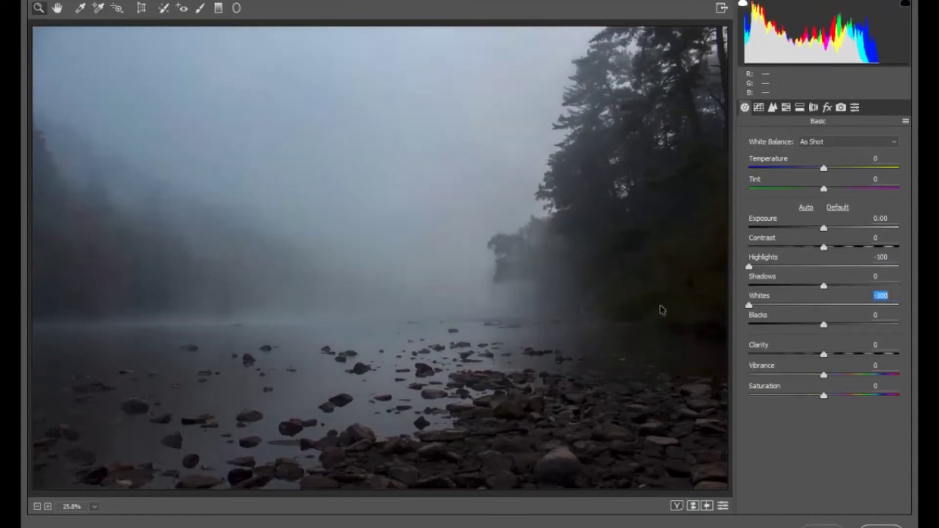
pyautogui.moveTo(824, 287); pyautogui.dragTo(844, 288)
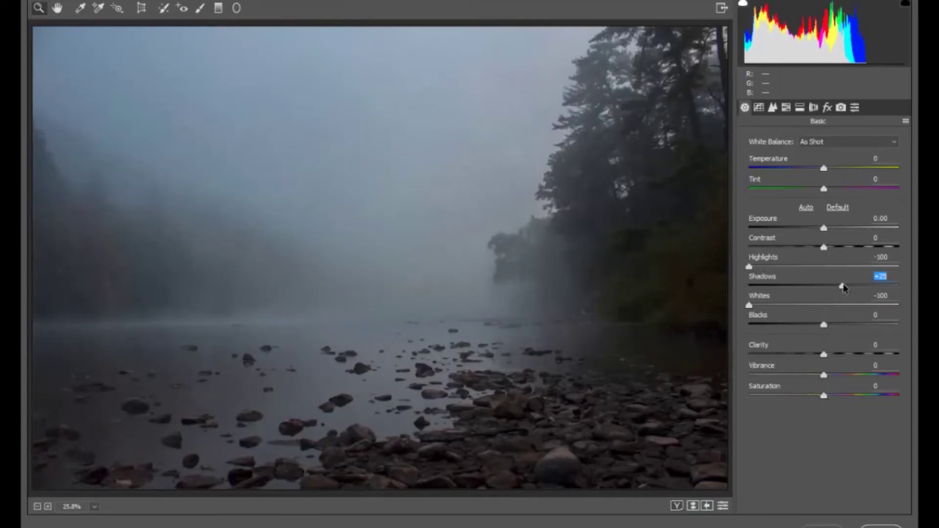
pyautogui.moveTo(825, 375)
pyautogui.mouseDown()
pyautogui.moveTo(864, 375)
pyautogui.moveTo(854, 375)
pyautogui.mouseUp()
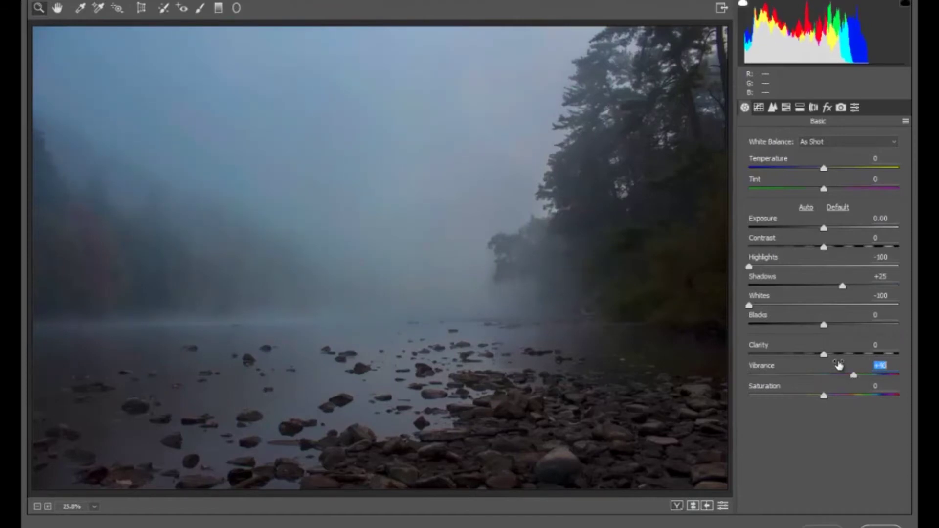
pyautogui.click(880, 525)
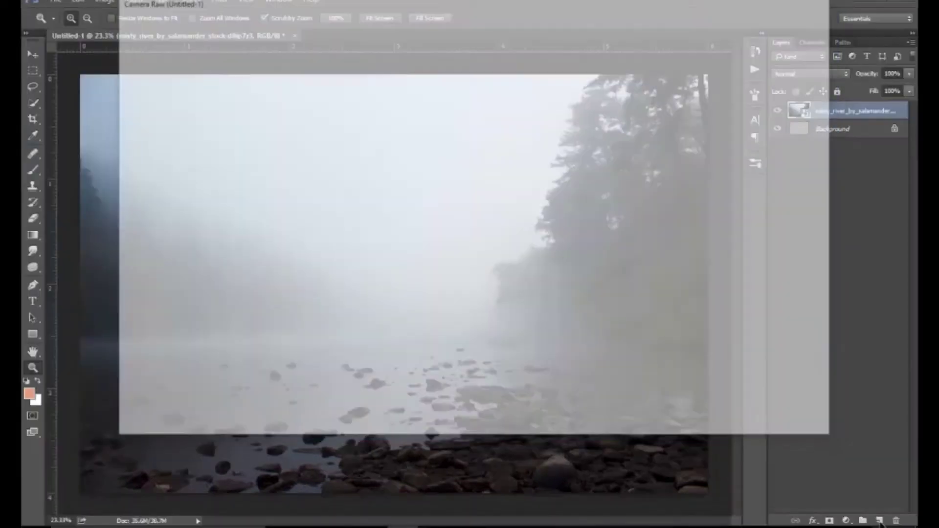
# Add an Exposure adjustment layer with Offset 0.0100 above the river photo.
pyautogui.moveTo(446, 274); pyautogui.dragTo(451, 284)
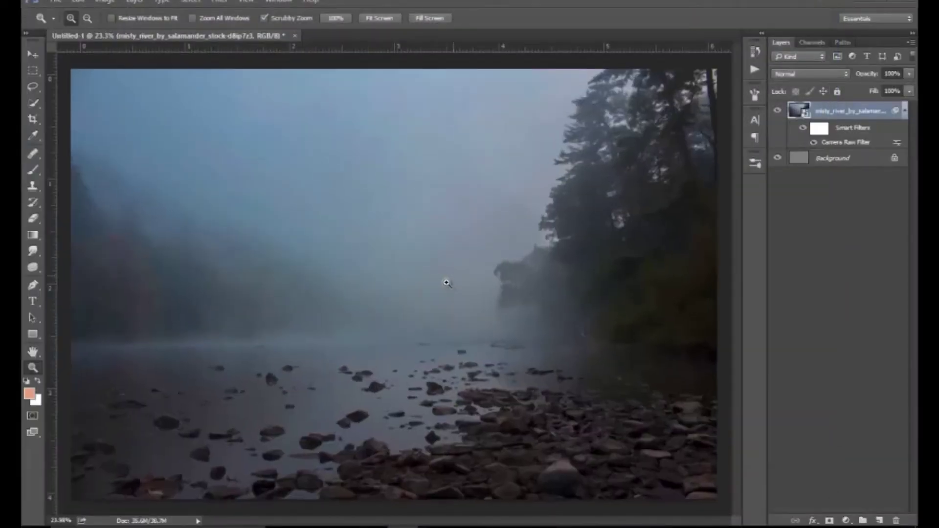
pyautogui.moveTo(451, 284); pyautogui.dragTo(448, 282)
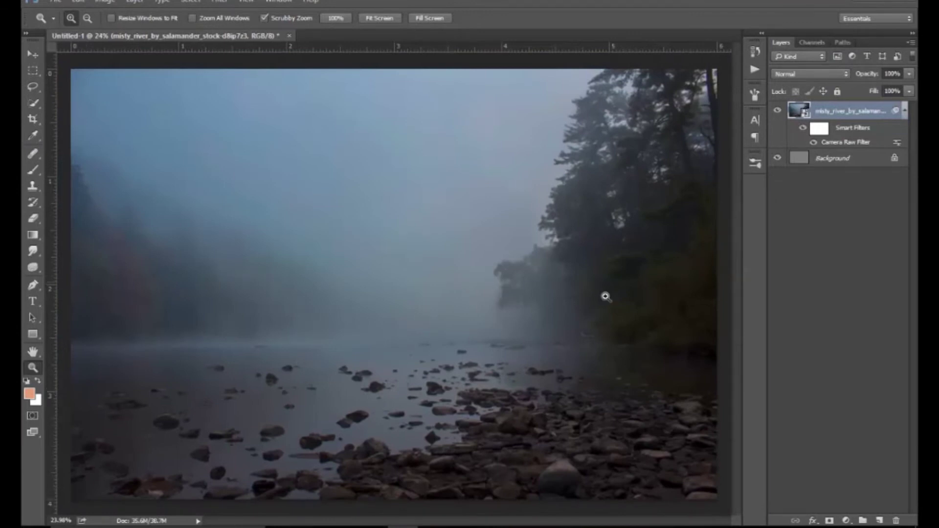
pyautogui.click(846, 521)
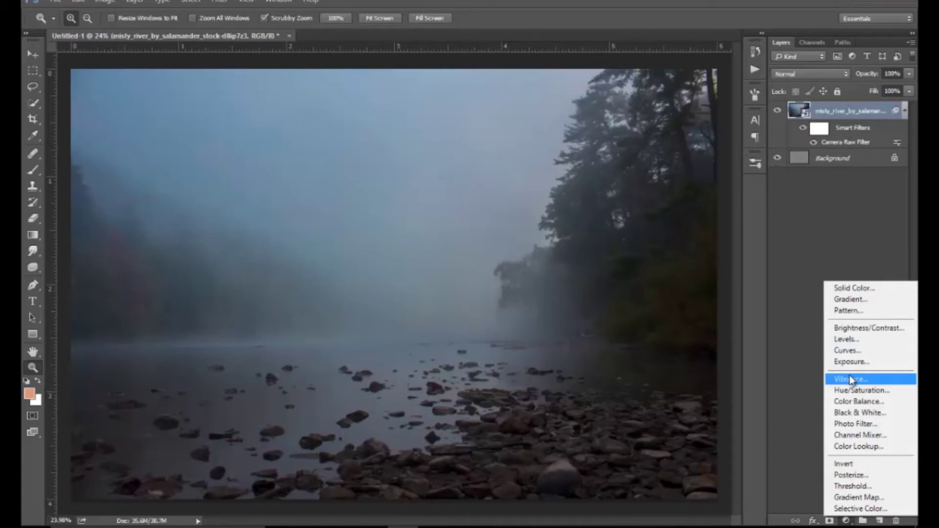
pyautogui.click(871, 364)
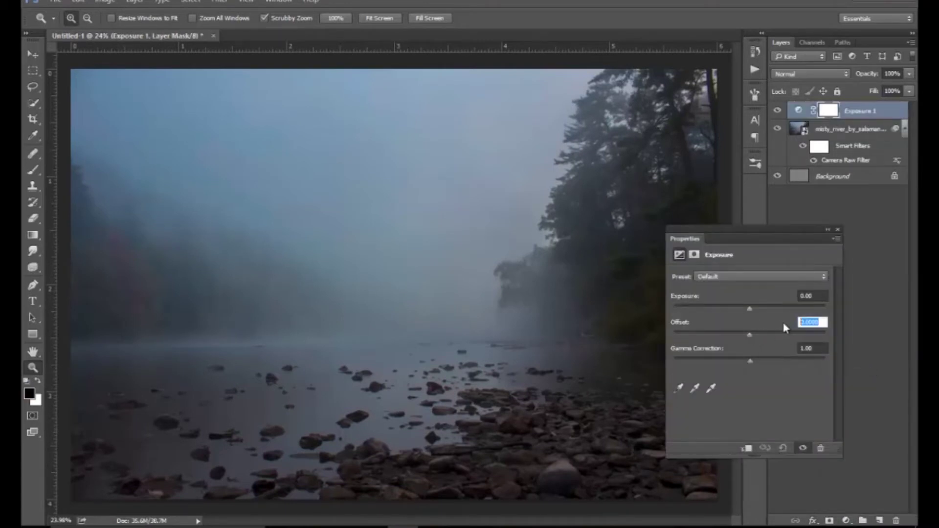
pyautogui.write('0')
pyautogui.press('Return')
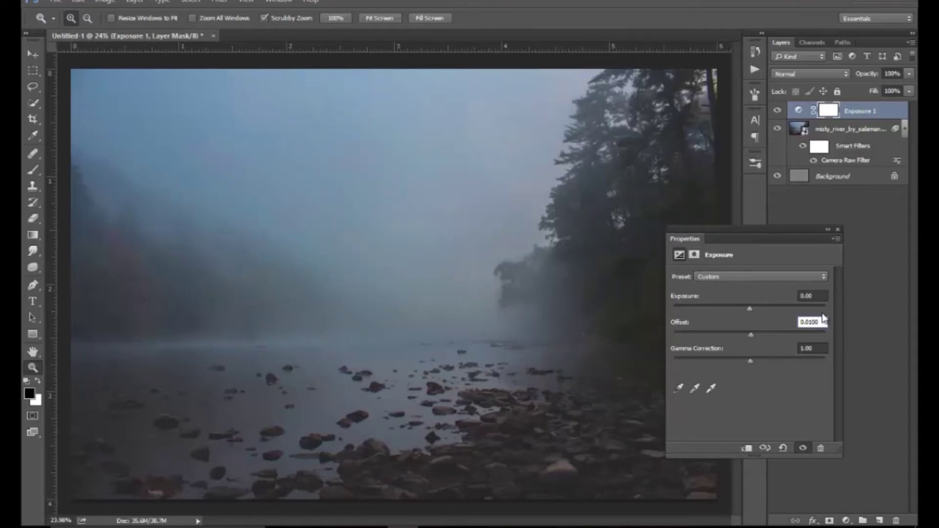
pyautogui.click(835, 230)
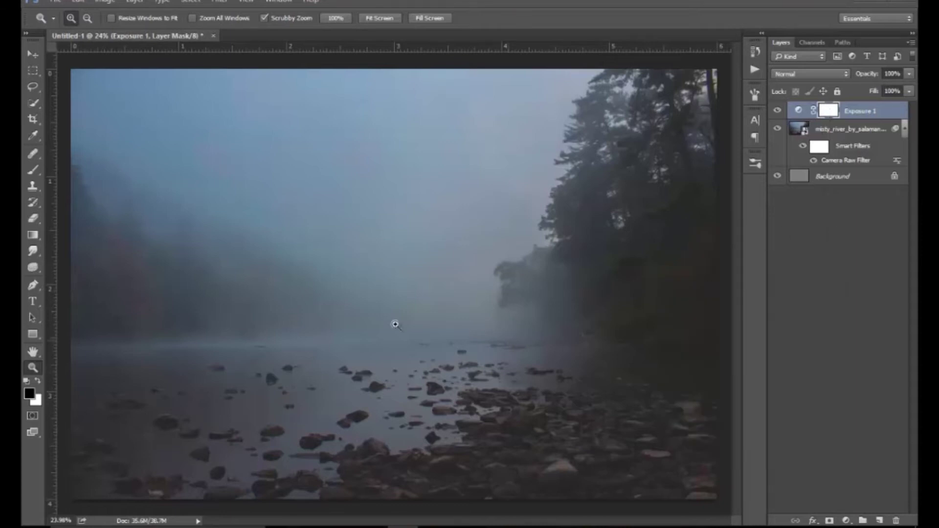
pyautogui.click(32, 170)
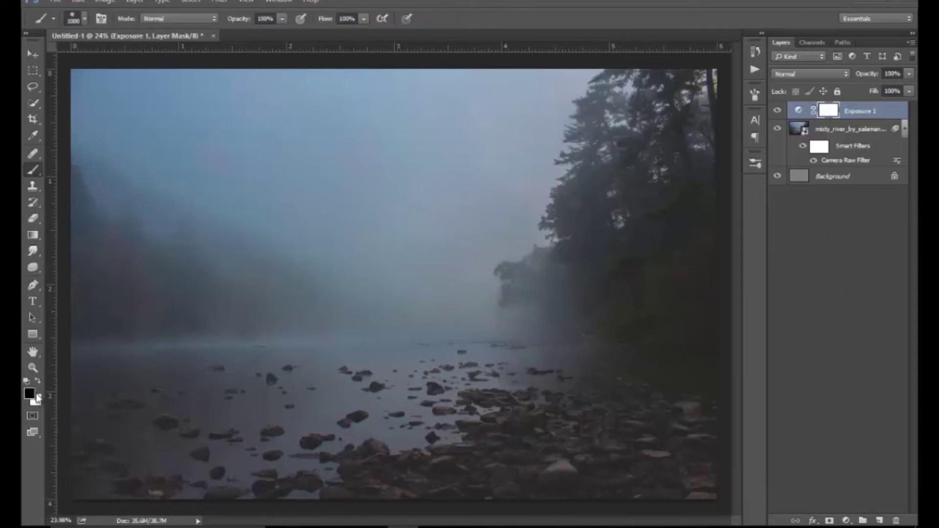
# Paint black with a 1600 brush on the Exposure 1 mask, toggling it to compare.
pyautogui.press(']')
pyautogui.press(']')
pyautogui.press(']')
pyautogui.press(']')
pyautogui.press(']')
pyautogui.press(']')
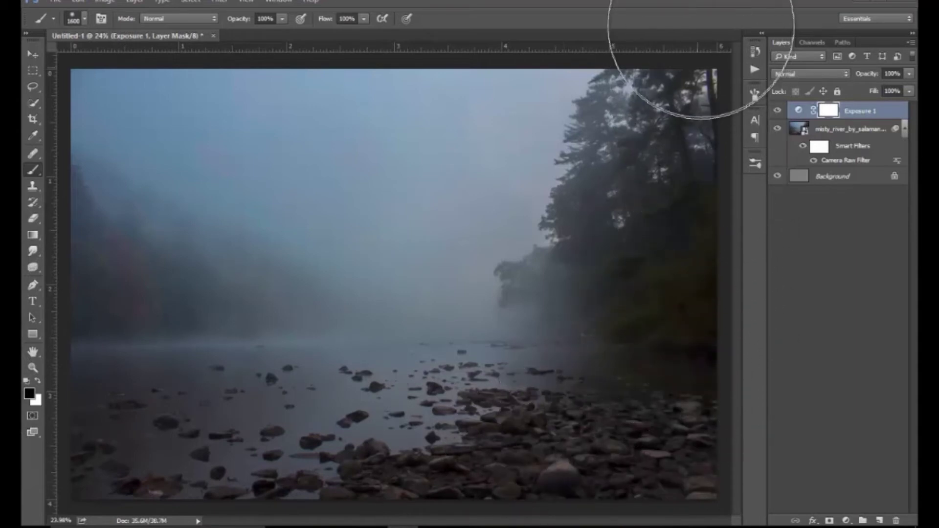
pyautogui.moveTo(220, 452); pyautogui.dragTo(387, 450)
pyautogui.click(777, 111)
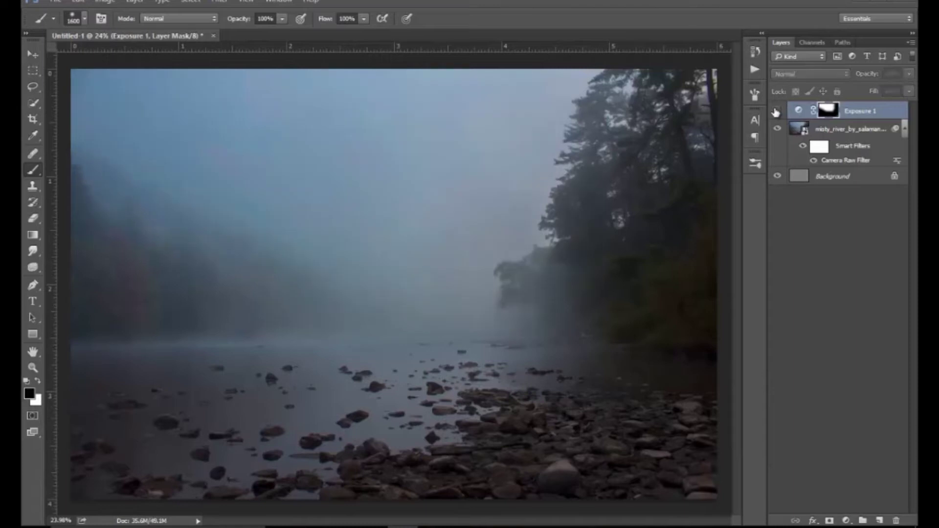
pyautogui.click(777, 110)
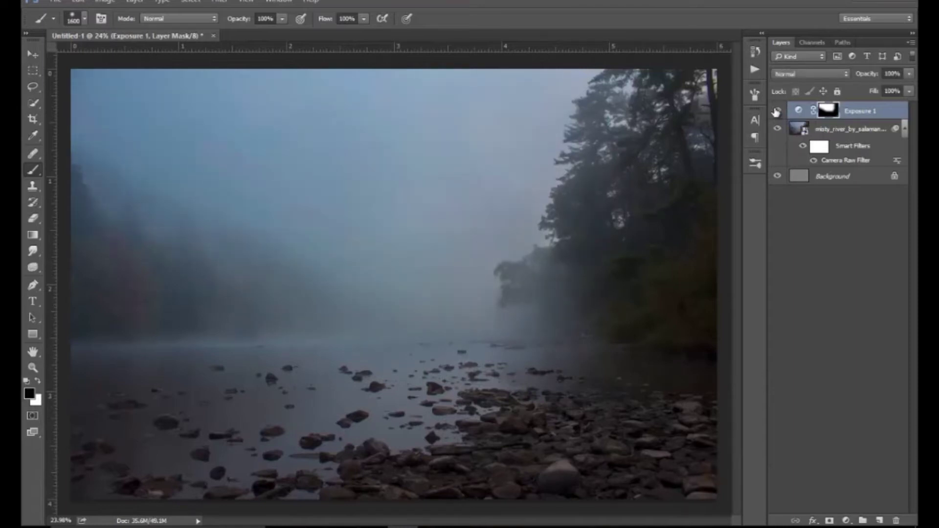
pyautogui.click(777, 111)
pyautogui.press('x')
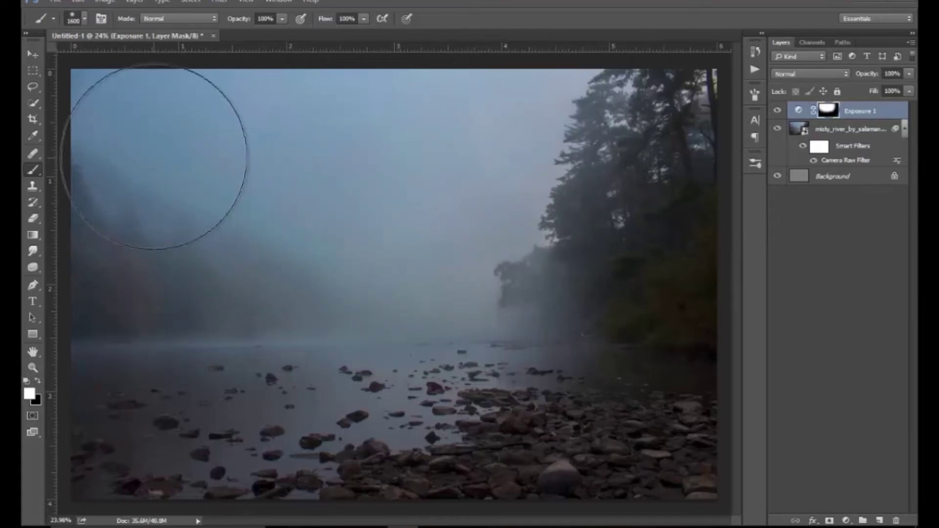
pyautogui.click(778, 111)
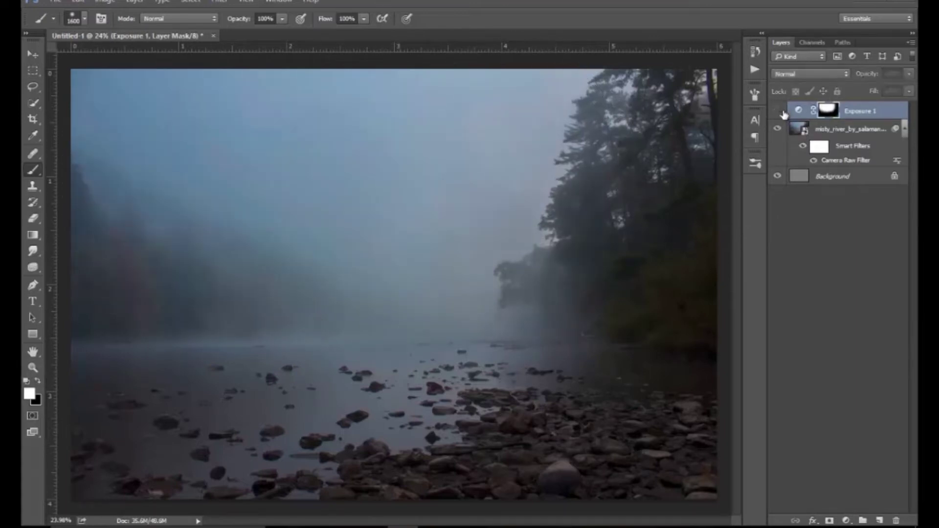
pyautogui.click(778, 111)
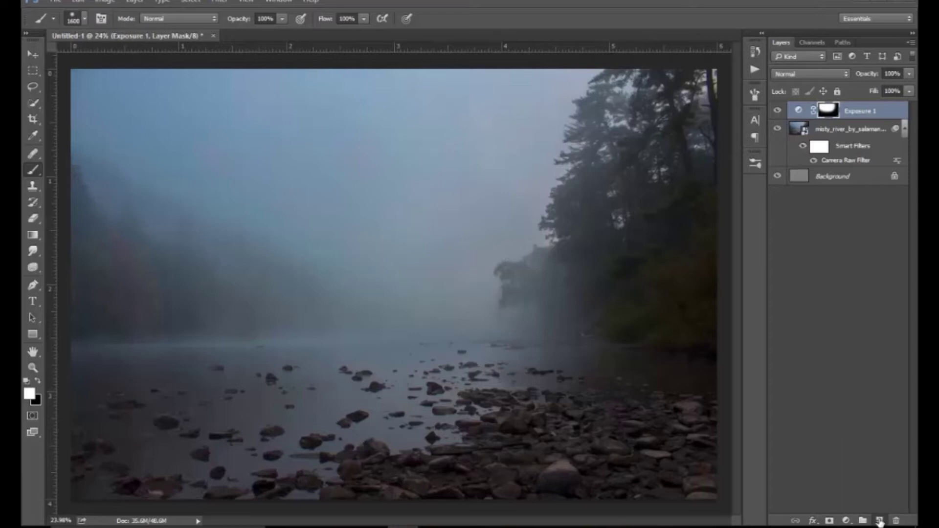
# Add a new Layer 1 and paint a soft white sun dab with an 1100 brush.
pyautogui.click(879, 521)
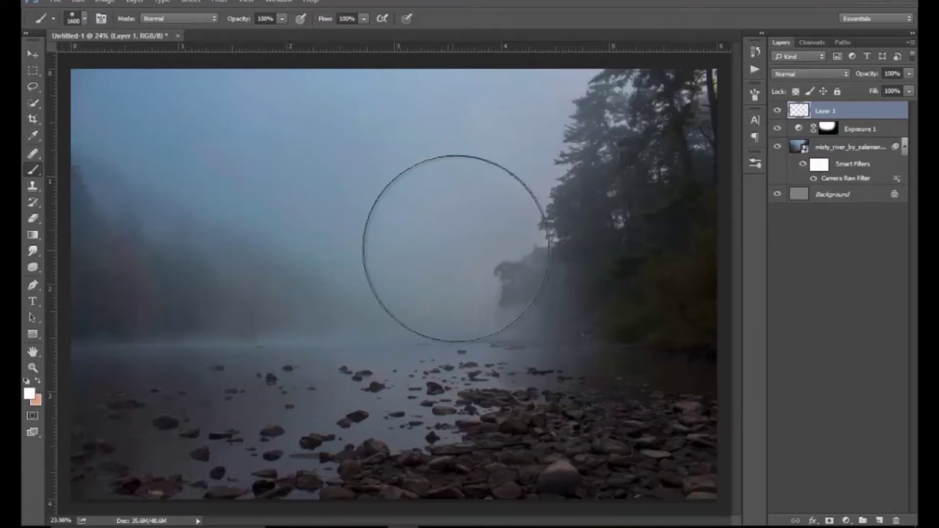
pyautogui.press('[')
pyautogui.press('[')
pyautogui.press('[')
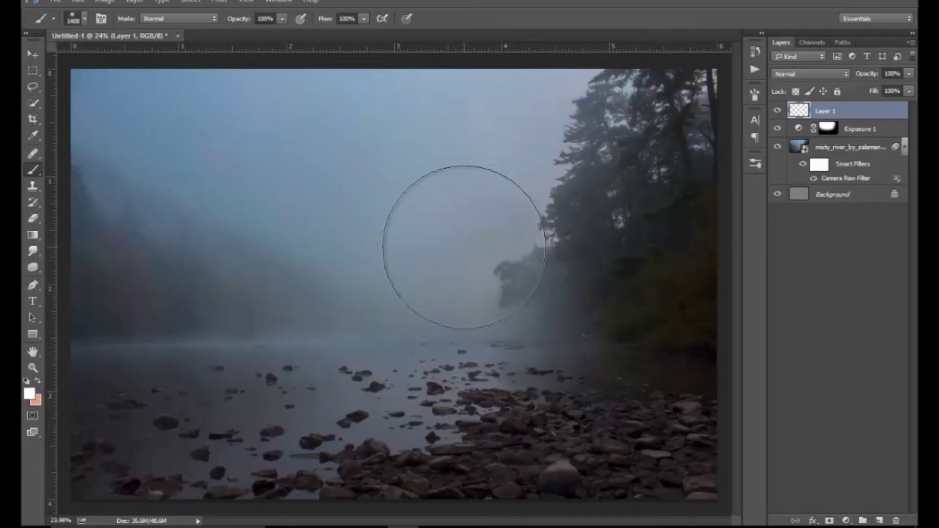
pyautogui.click(483, 231)
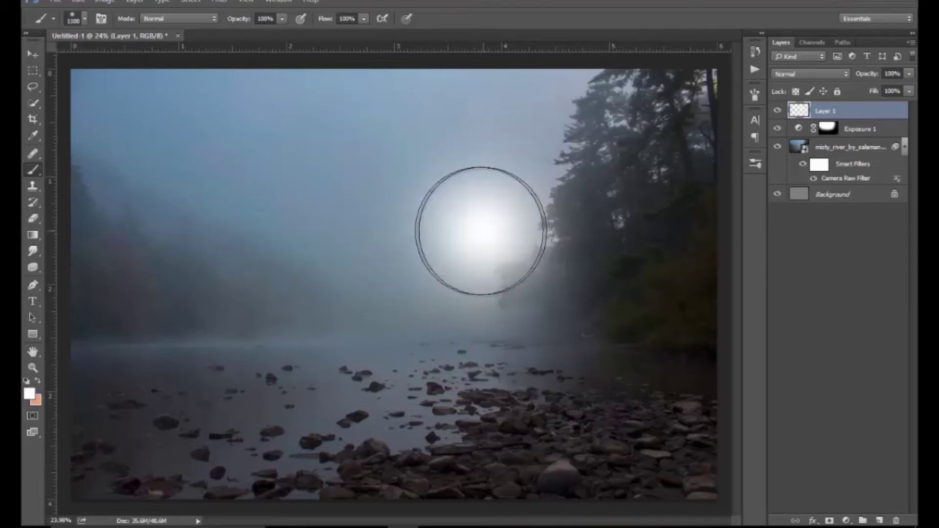
# Set Layer 1 to Overlay blend mode at 50% opacity.
pyautogui.click(785, 78)
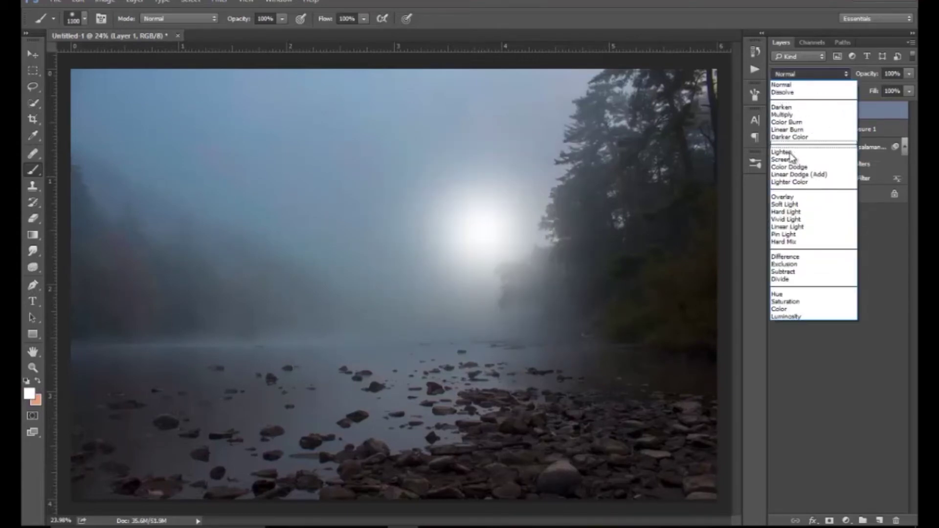
pyautogui.click(780, 196)
pyautogui.click(809, 75)
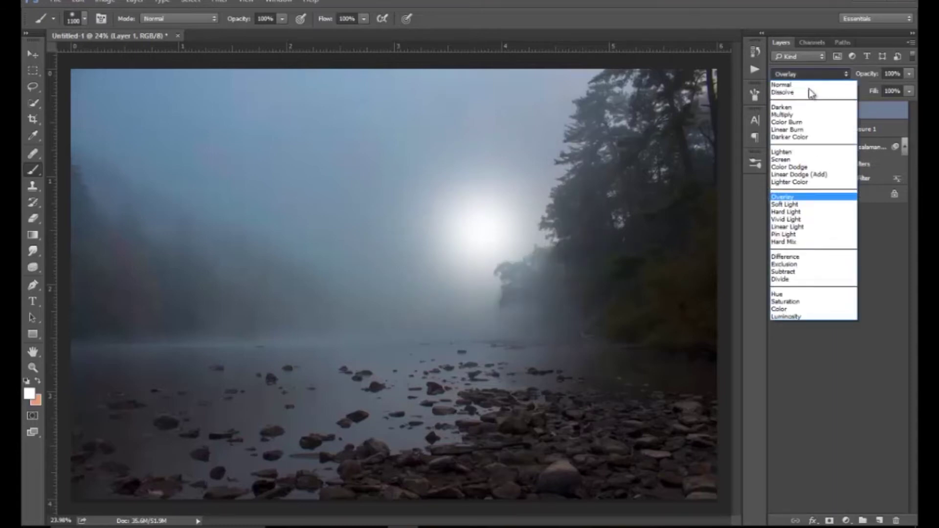
pyautogui.click(798, 75)
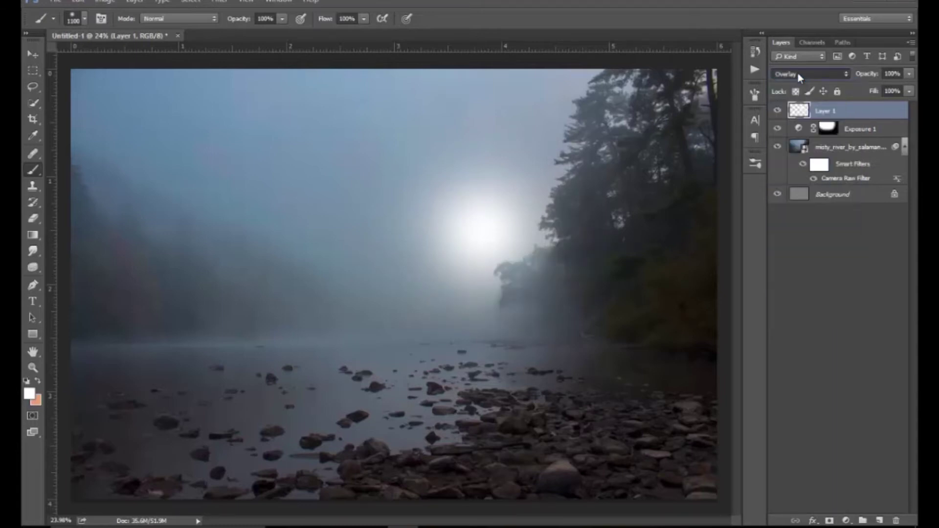
pyautogui.click(902, 75)
pyautogui.write('50')
pyautogui.press('Return')
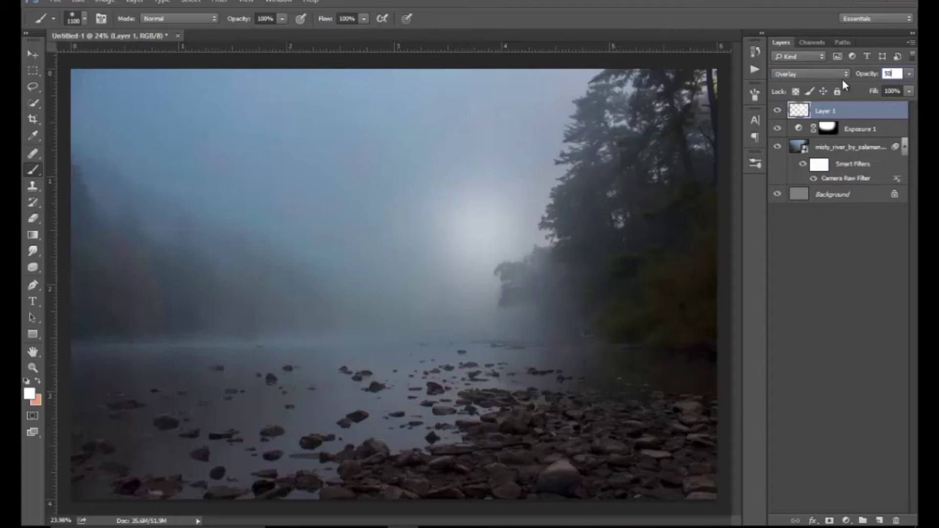
# Scale the sun glow to about 125%, nudge it up-right, and add empty Layer 2.
pyautogui.click(33, 53)
pyautogui.moveTo(616, 364); pyautogui.dragTo(650, 397)
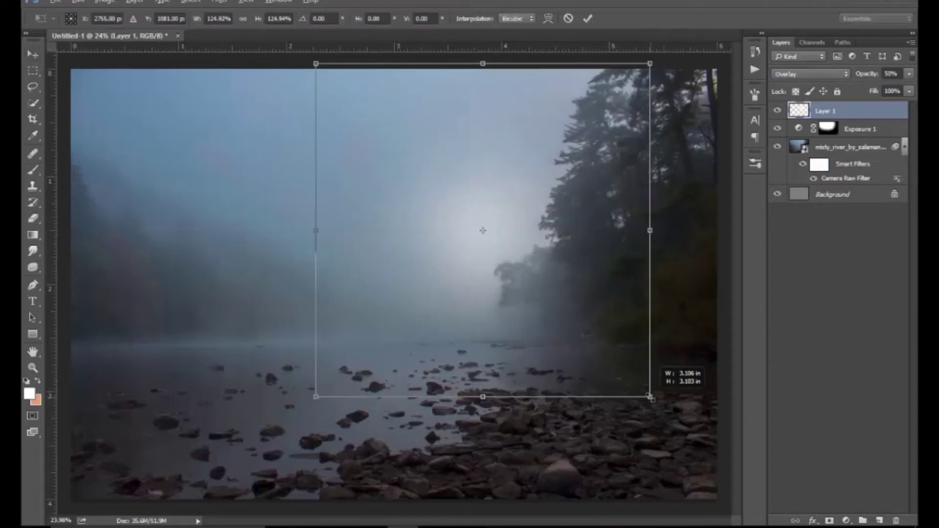
pyautogui.click(588, 19)
pyautogui.press('z')
pyautogui.moveTo(603, 203)
pyautogui.mouseDown()
pyautogui.moveTo(534, 242)
pyautogui.moveTo(555, 228)
pyautogui.moveTo(213, 153)
pyautogui.mouseUp()
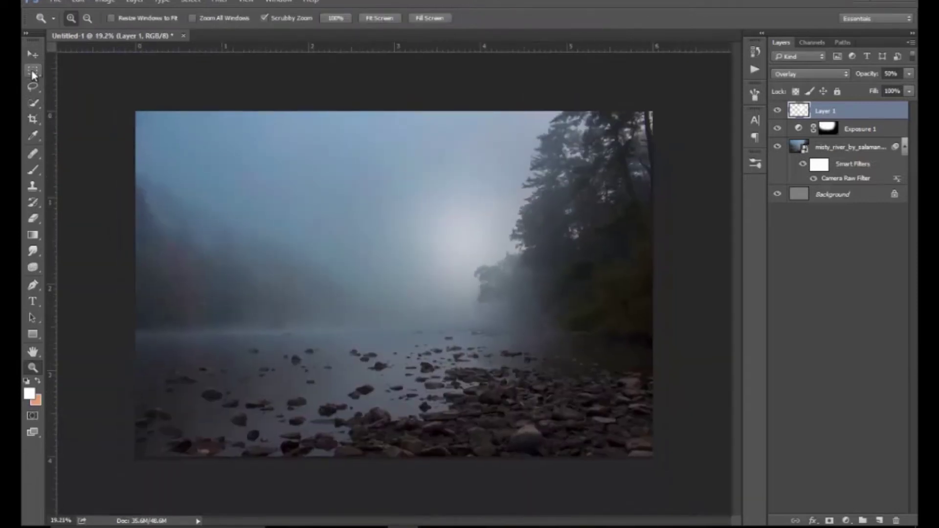
pyautogui.click(33, 54)
pyautogui.moveTo(514, 261); pyautogui.dragTo(528, 252)
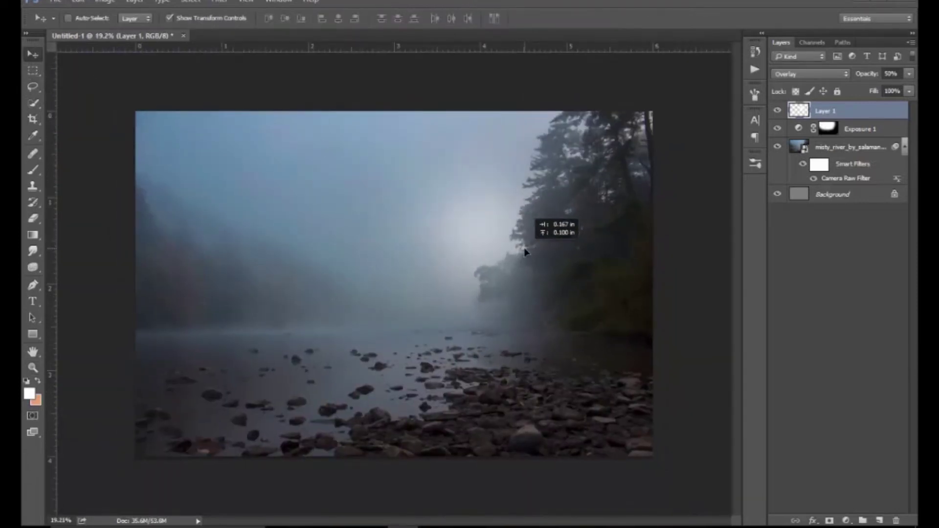
pyautogui.click(880, 520)
pyautogui.click(37, 381)
# Paint a peach dab on Layer 2, blended as Color at about 52% opacity.
pyautogui.click(30, 393)
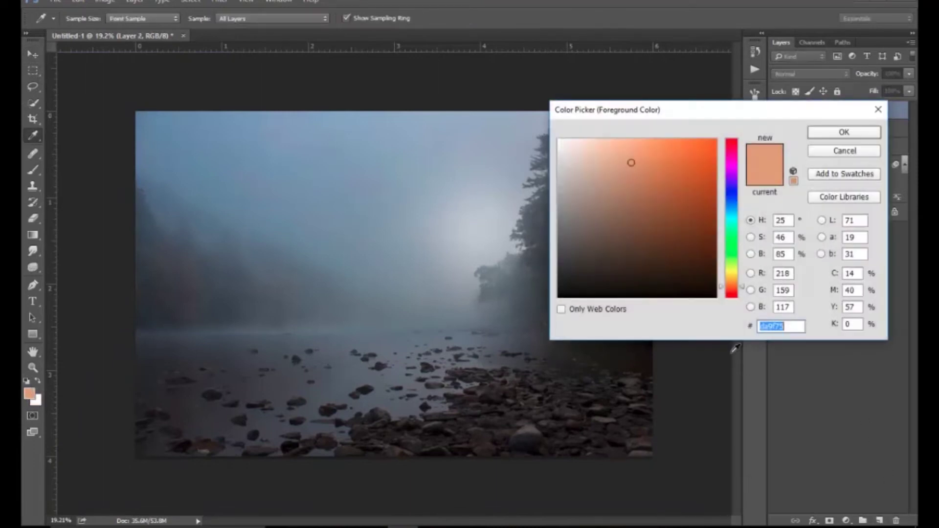
pyautogui.click(844, 133)
pyautogui.press('b')
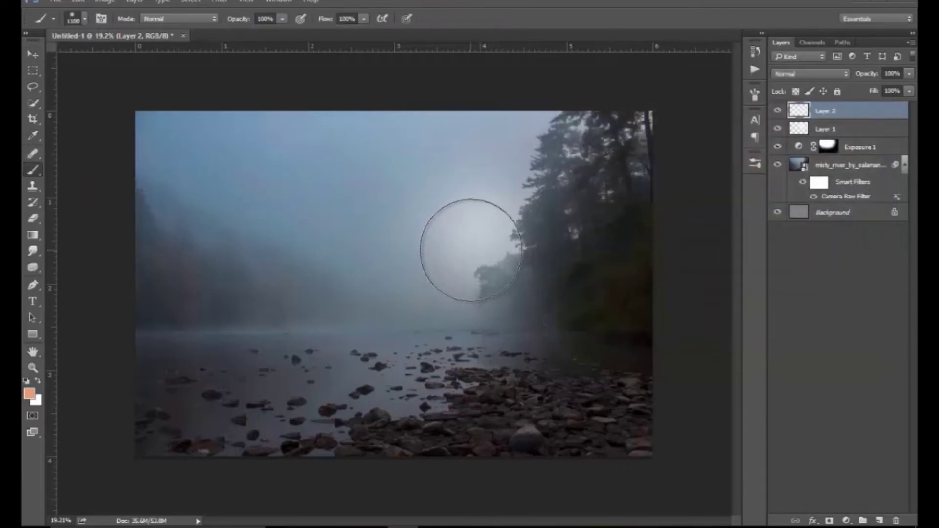
pyautogui.click(473, 245)
pyautogui.click(802, 74)
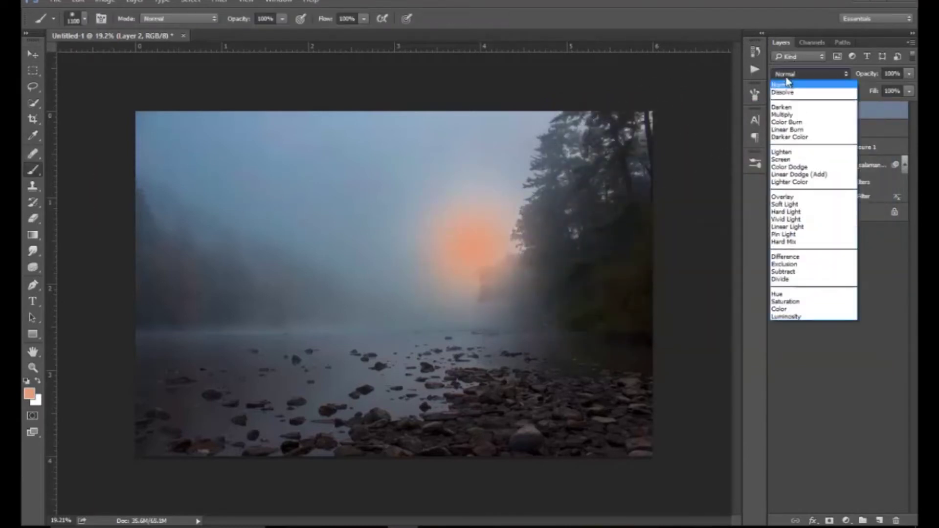
pyautogui.click(784, 308)
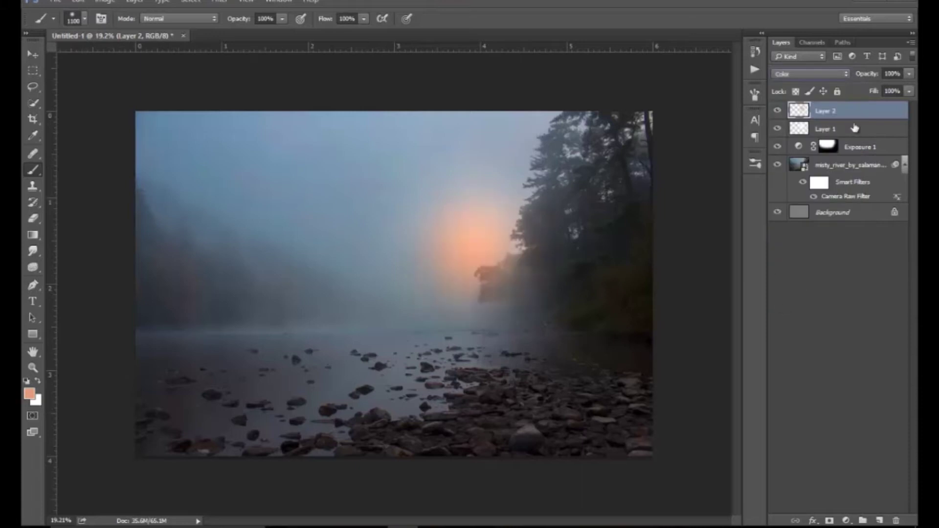
pyautogui.click(909, 73)
pyautogui.moveTo(880, 86); pyautogui.dragTo(879, 89)
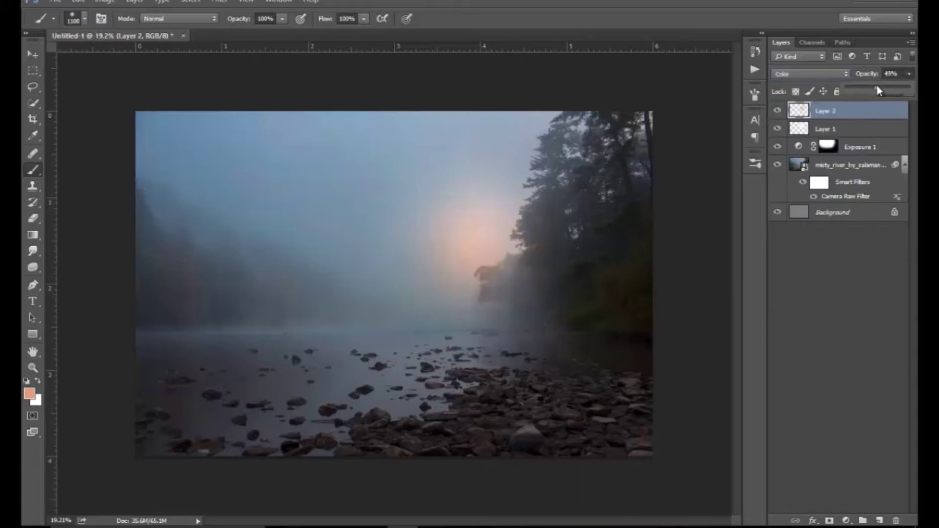
# Enlarge the peach glow to about 164% and fit the whole image on screen.
pyautogui.click(31, 53)
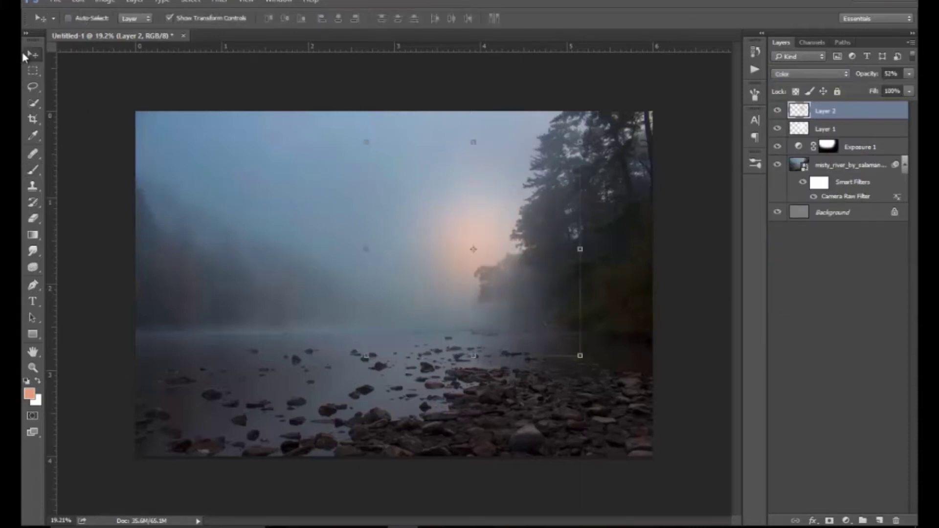
pyautogui.moveTo(581, 356); pyautogui.dragTo(690, 432)
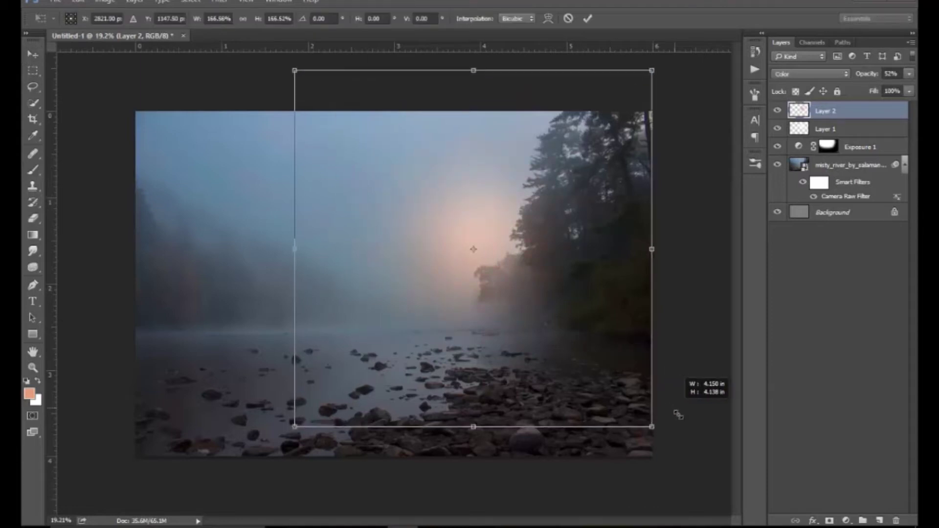
pyautogui.moveTo(690, 431); pyautogui.dragTo(649, 424)
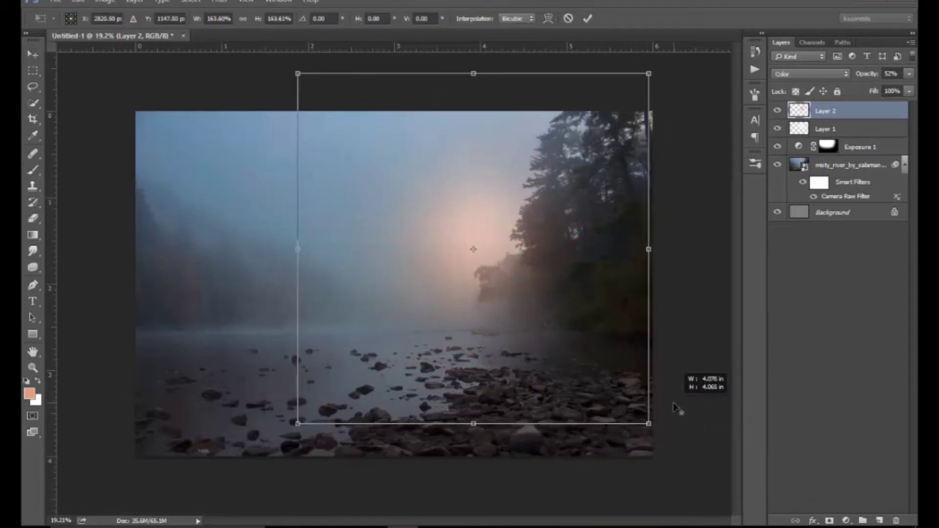
pyautogui.click(589, 19)
pyautogui.press('z')
pyautogui.moveTo(578, 272)
pyautogui.mouseDown()
pyautogui.moveTo(505, 264)
pyautogui.moveTo(560, 256)
pyautogui.mouseUp()
pyautogui.hotkey('ctrl', '0')
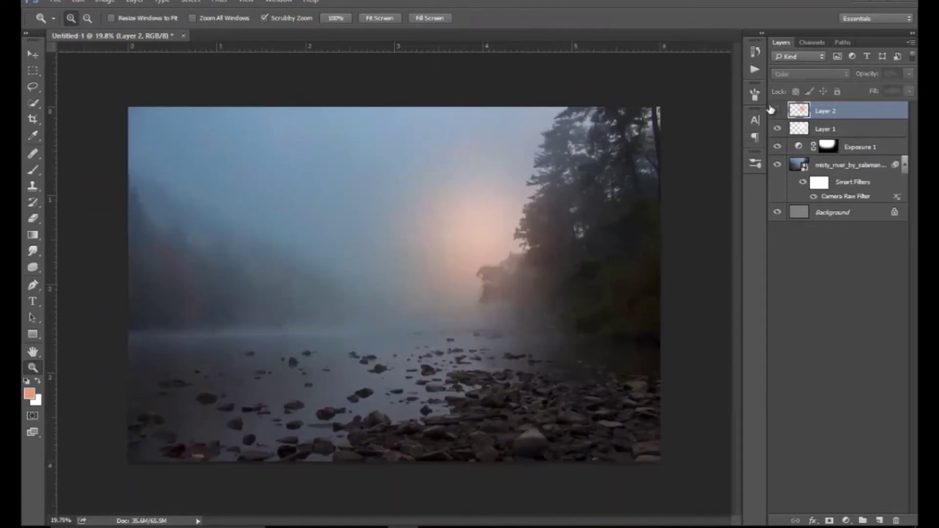
pyautogui.moveTo(517, 360)
pyautogui.mouseDown()
pyautogui.moveTo(429, 303)
pyautogui.moveTo(474, 314)
pyautogui.moveTo(464, 294)
pyautogui.mouseUp()
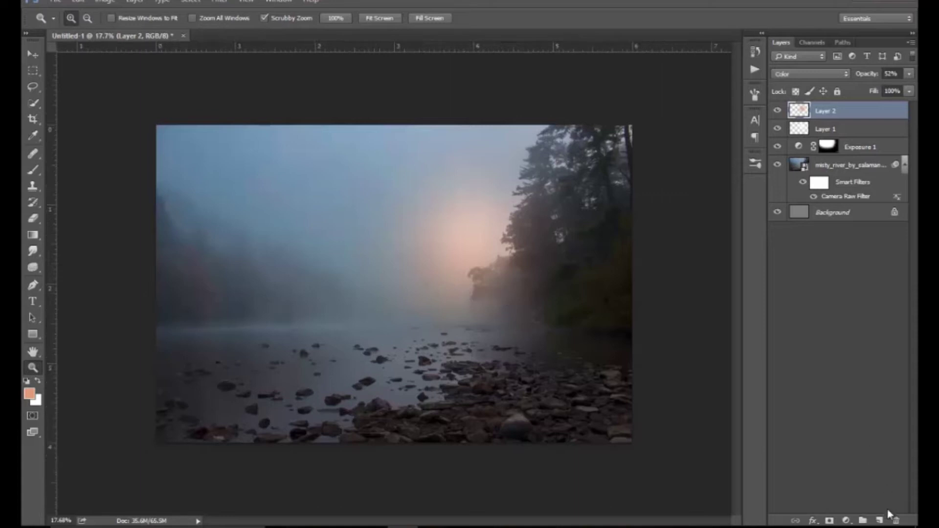
pyautogui.click(878, 519)
# Set Layer 3 to Color Dodge and prepare a grey brush at size 500, 33% opacity.
pyautogui.click(815, 74)
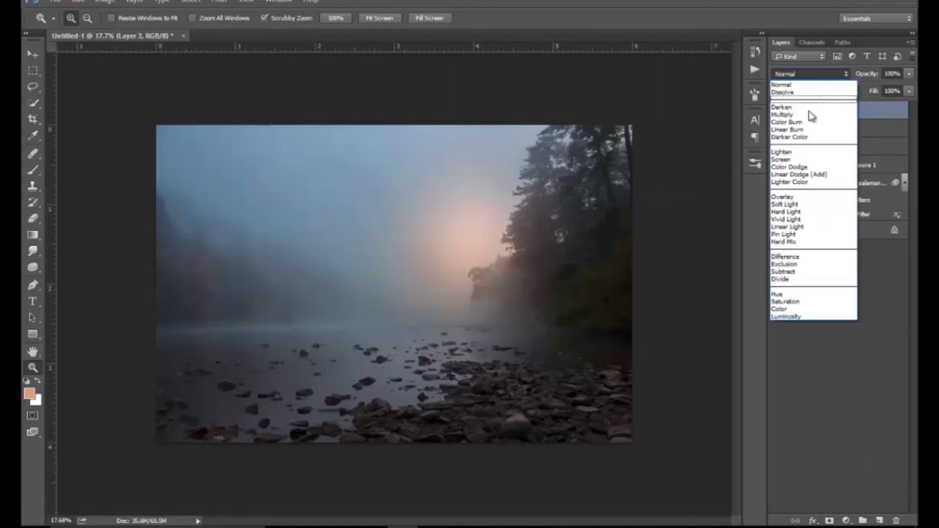
pyautogui.click(812, 169)
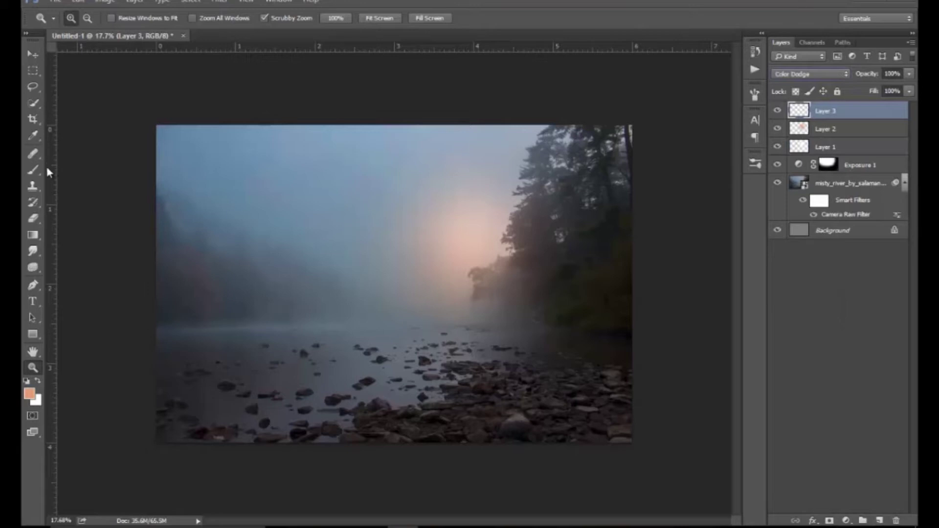
pyautogui.click(35, 169)
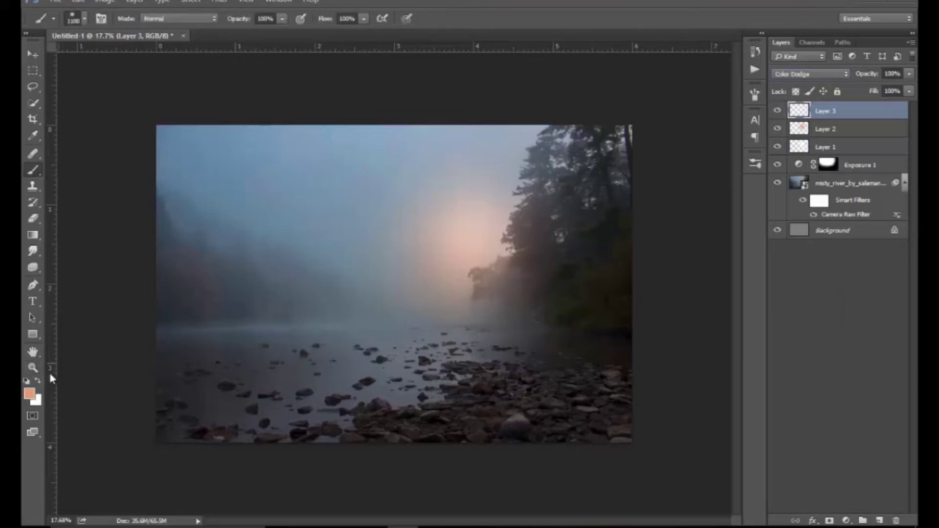
pyautogui.click(29, 394)
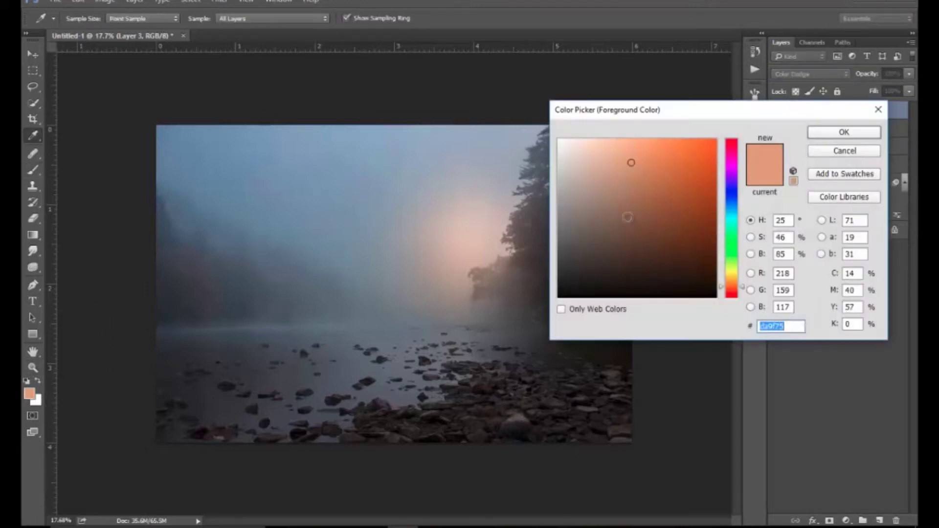
pyautogui.click(558, 213)
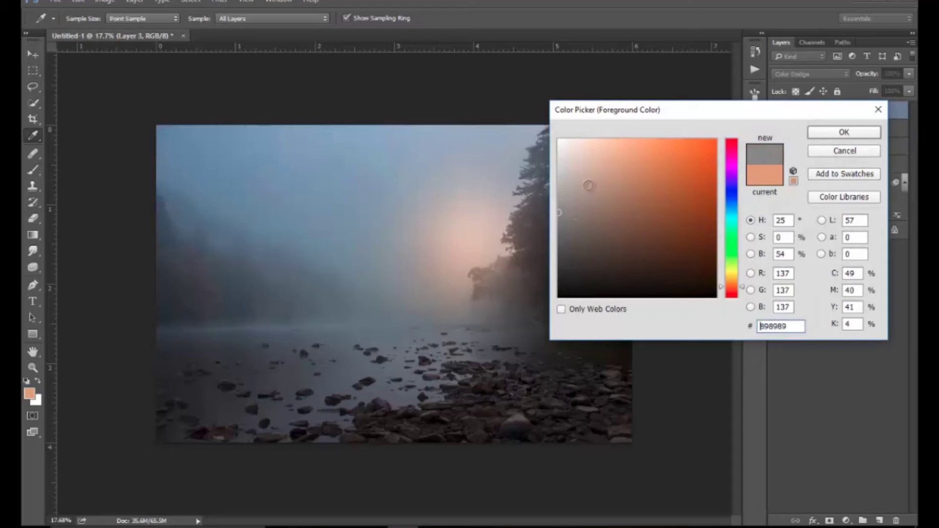
pyautogui.click(843, 132)
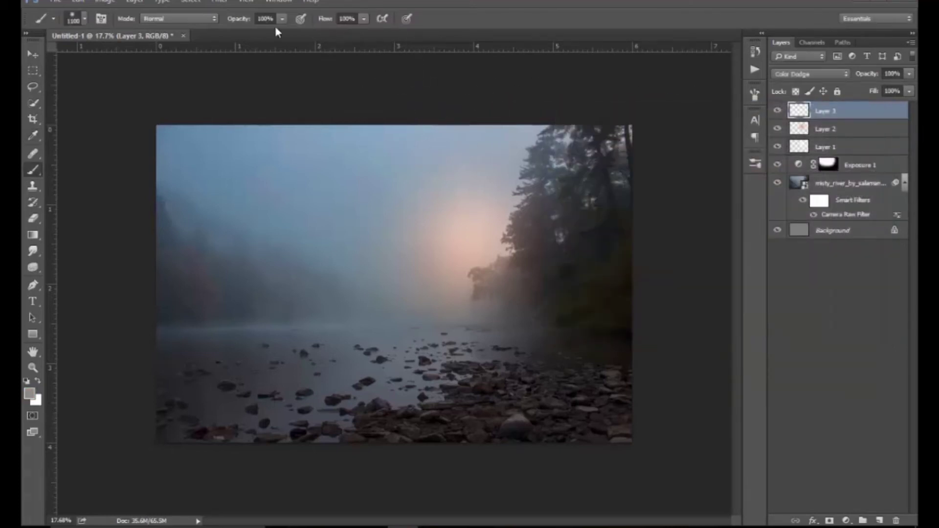
pyautogui.moveTo(244, 21); pyautogui.dragTo(210, 19)
pyautogui.moveTo(317, 22); pyautogui.dragTo(298, 26)
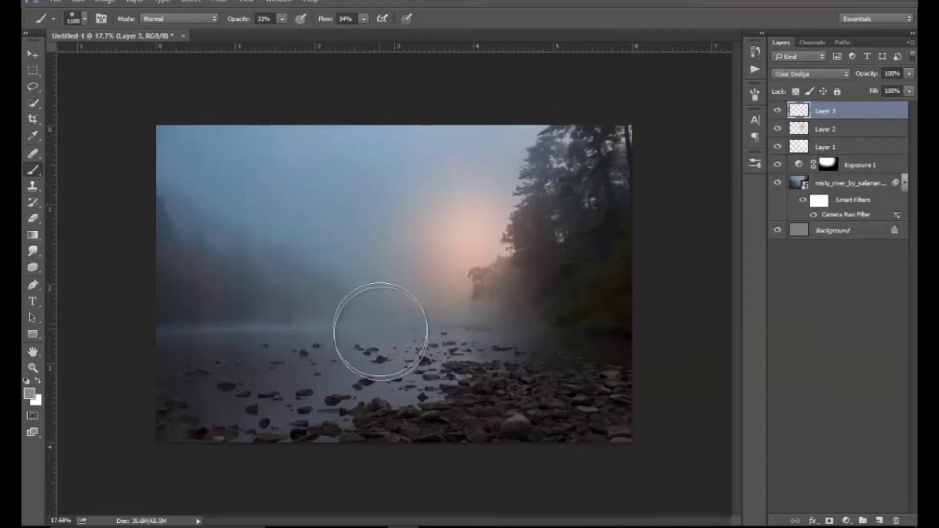
pyautogui.press('[')
pyautogui.press('[')
pyautogui.press('[')
pyautogui.press('[')
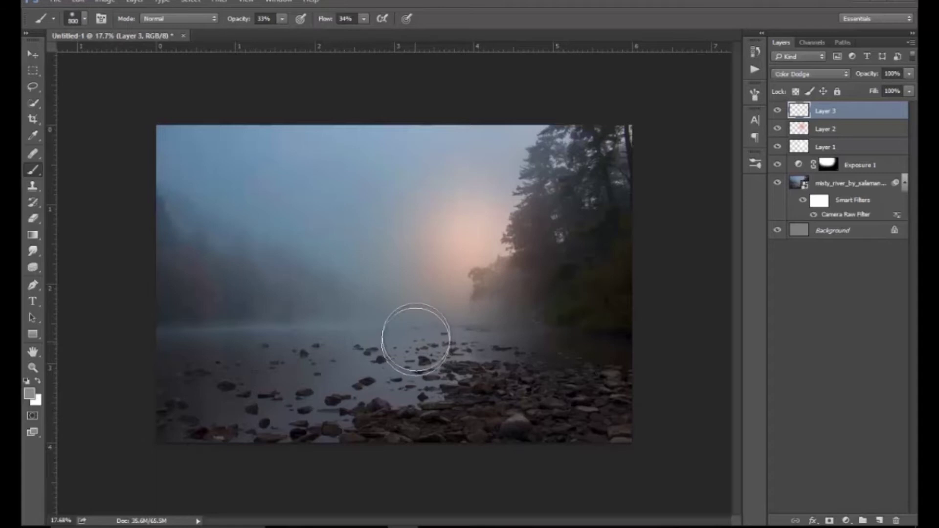
pyautogui.press('[')
pyautogui.press('[')
pyautogui.press('3')
pyautogui.press('3')
# Brush faint grey light over the misty water around the rocks.
pyautogui.moveTo(435, 335)
pyautogui.mouseDown()
pyautogui.moveTo(366, 335)
pyautogui.moveTo(470, 340)
pyautogui.mouseUp()
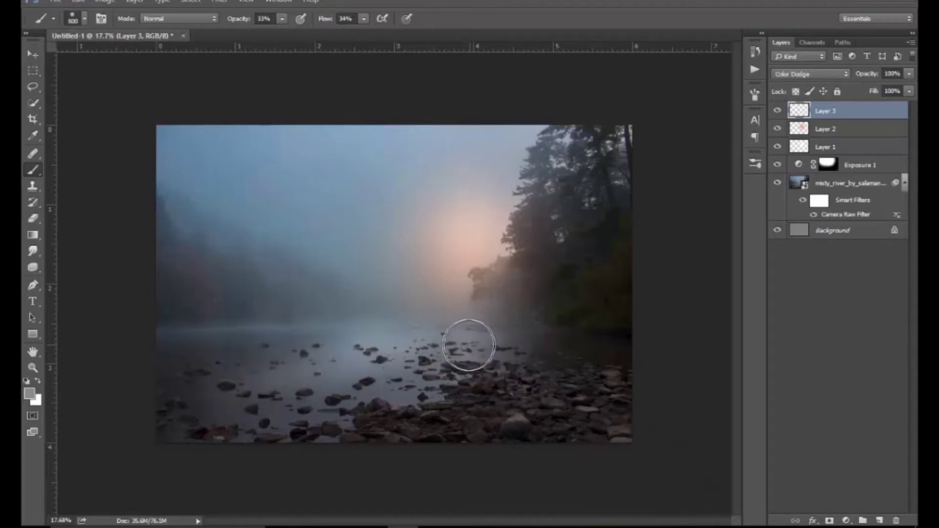
pyautogui.moveTo(425, 352); pyautogui.dragTo(372, 386)
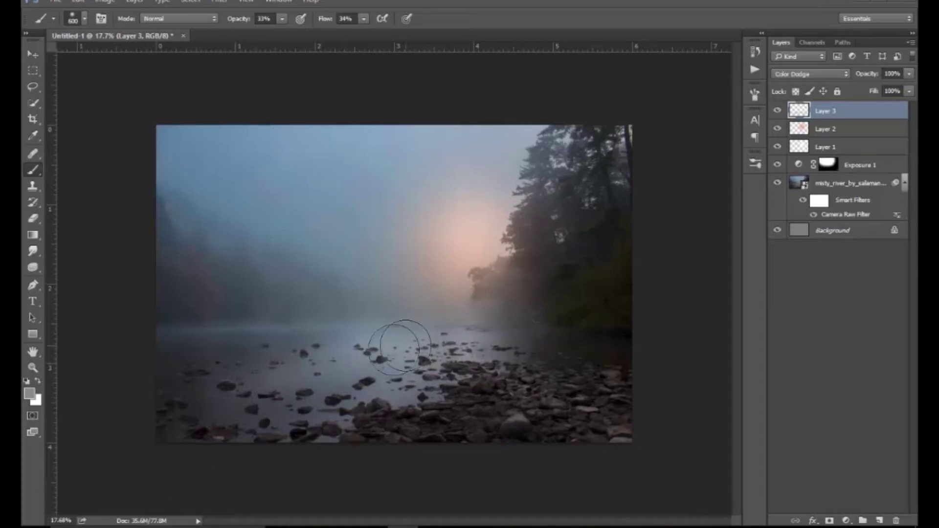
pyautogui.moveTo(409, 336); pyautogui.dragTo(294, 388)
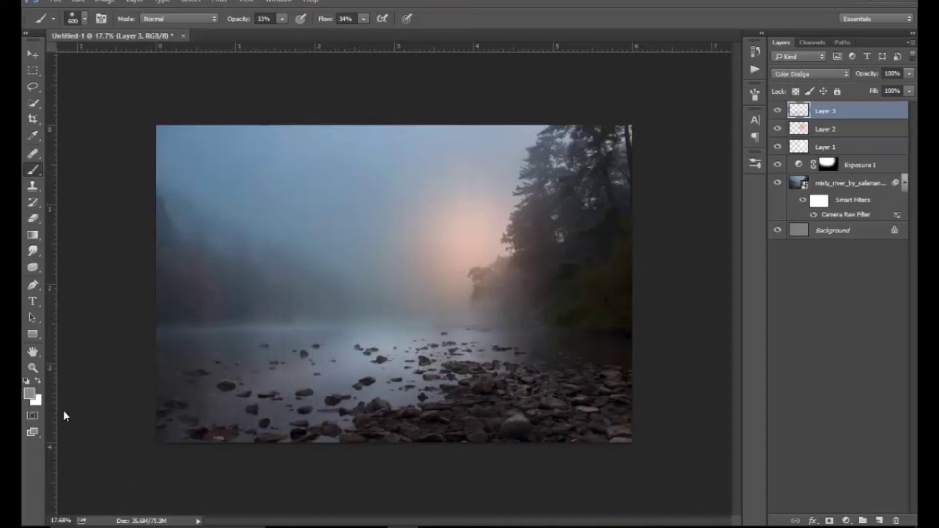
pyautogui.moveTo(486, 377); pyautogui.dragTo(306, 350)
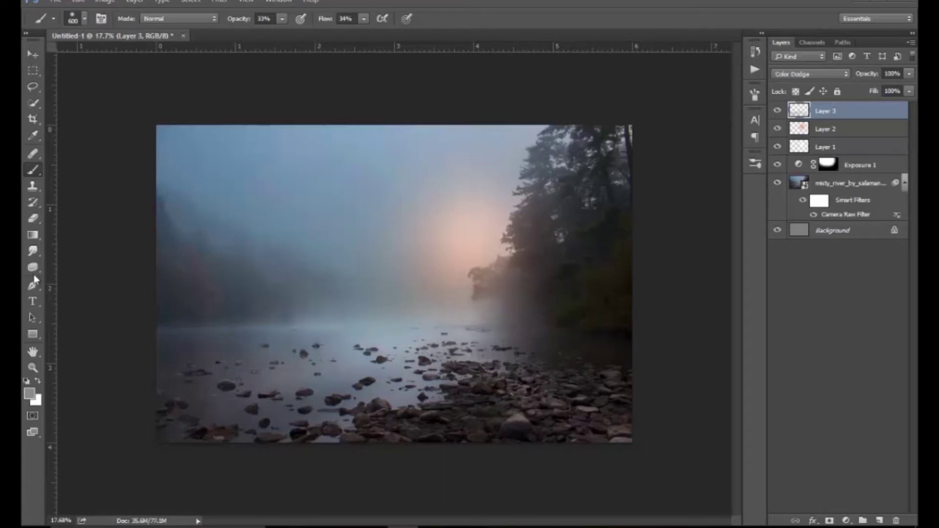
# Erase parts of Layer 3's glow and toggle the layer on and off to compare.
pyautogui.click(33, 218)
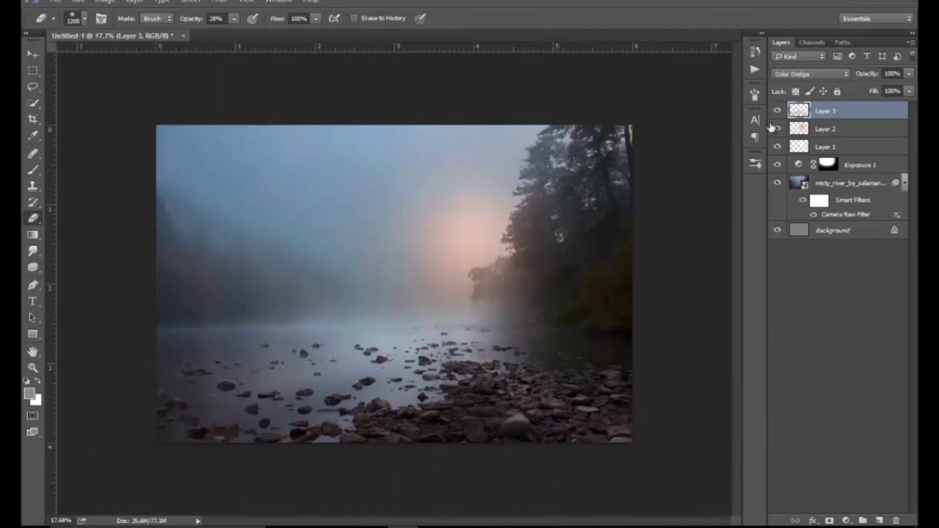
pyautogui.click(778, 111)
pyautogui.click(778, 111)
pyautogui.click(778, 111)
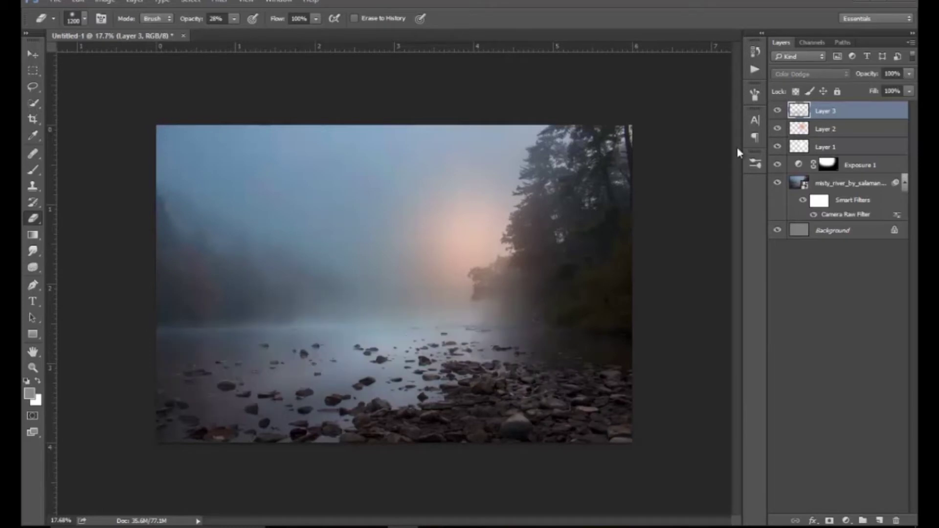
pyautogui.click(778, 111)
pyautogui.click(777, 111)
pyautogui.click(778, 111)
pyautogui.click(778, 113)
pyautogui.click(779, 112)
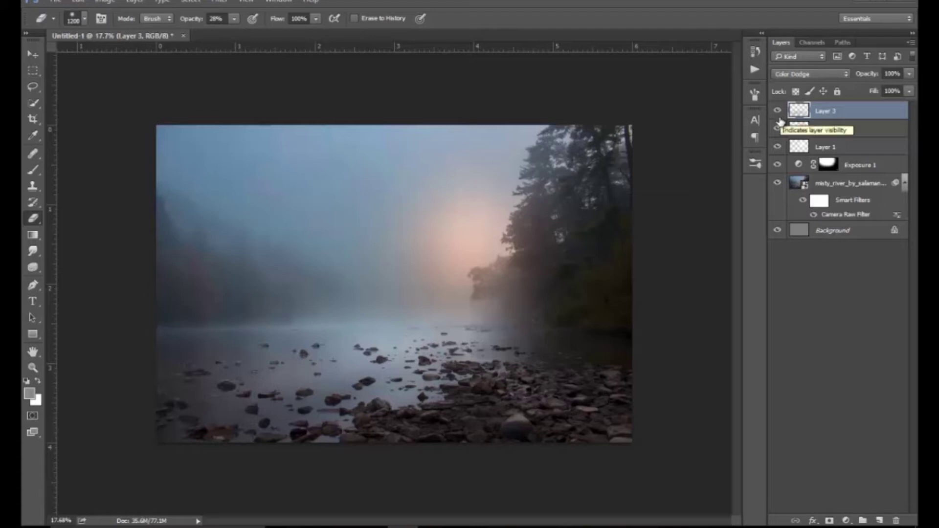
pyautogui.click(848, 522)
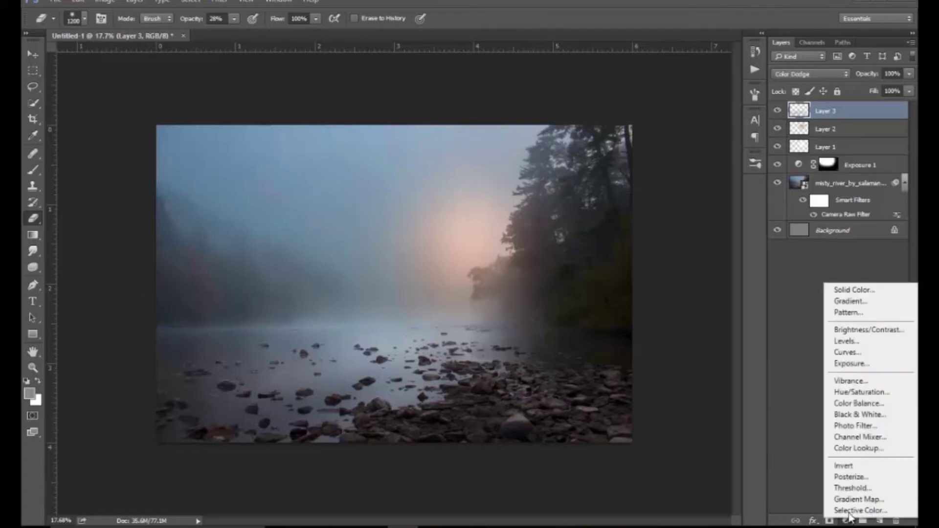
# Add a Color Balance layer: shadows toward cyan and blue, highlights Red about +9, Yellow about -35.
pyautogui.click(867, 406)
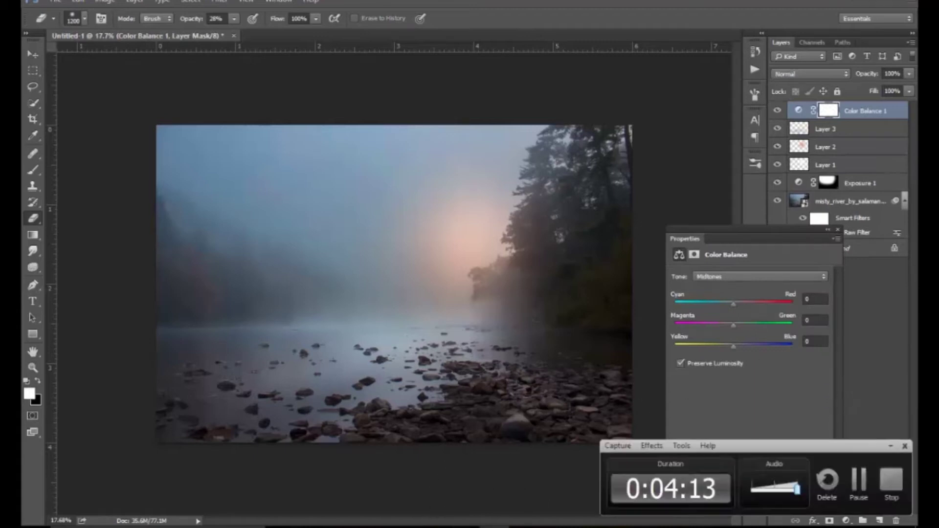
pyautogui.click(750, 276)
pyautogui.click(721, 289)
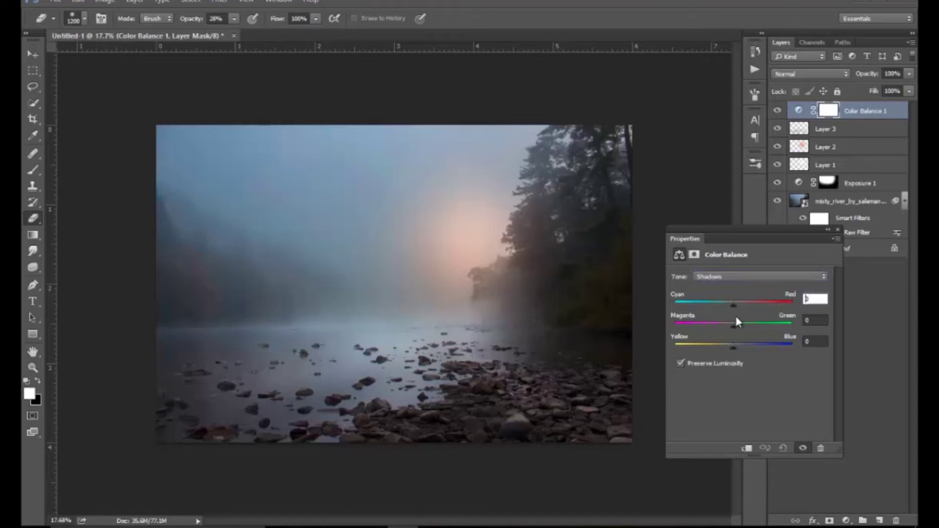
pyautogui.moveTo(734, 304); pyautogui.dragTo(730, 304)
pyautogui.moveTo(733, 347); pyautogui.dragTo(734, 347)
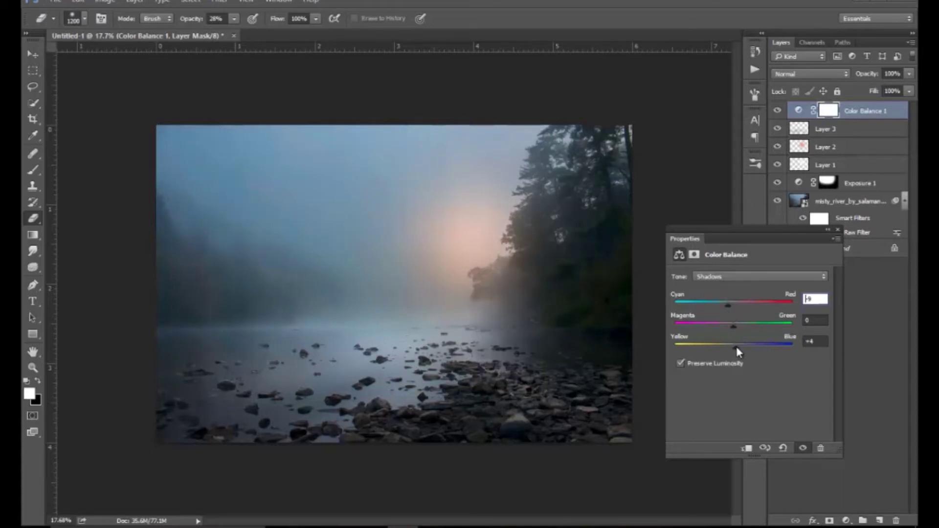
pyautogui.click(729, 277)
pyautogui.click(741, 302)
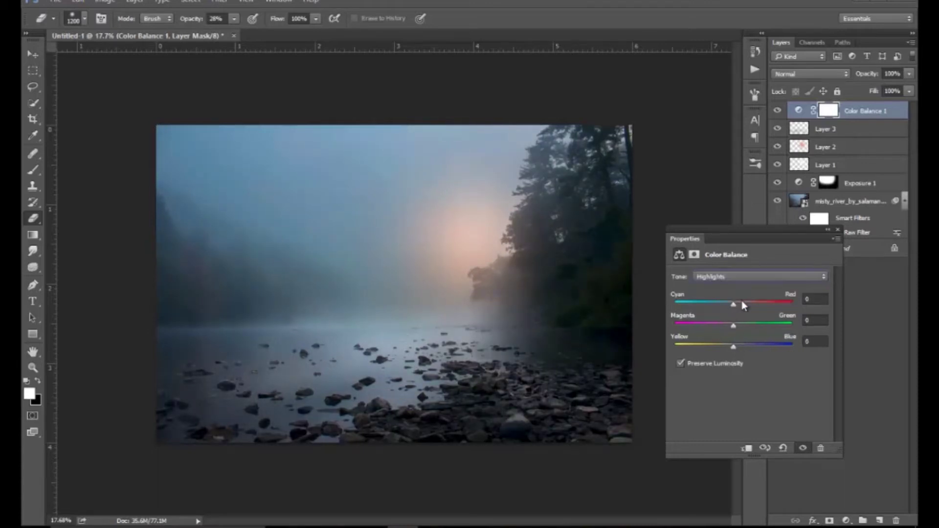
pyautogui.moveTo(733, 303); pyautogui.dragTo(737, 303)
pyautogui.moveTo(740, 306); pyautogui.dragTo(739, 305)
pyautogui.moveTo(732, 345); pyautogui.dragTo(714, 348)
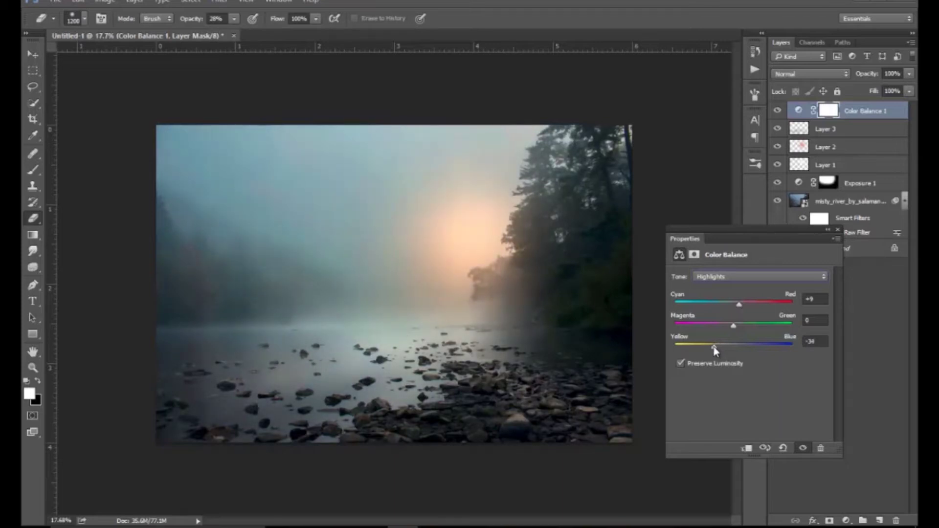
# Toggle Color Balance 1 on and off to compare the scene, leaving it visible.
pyautogui.click(834, 226)
pyautogui.click(778, 112)
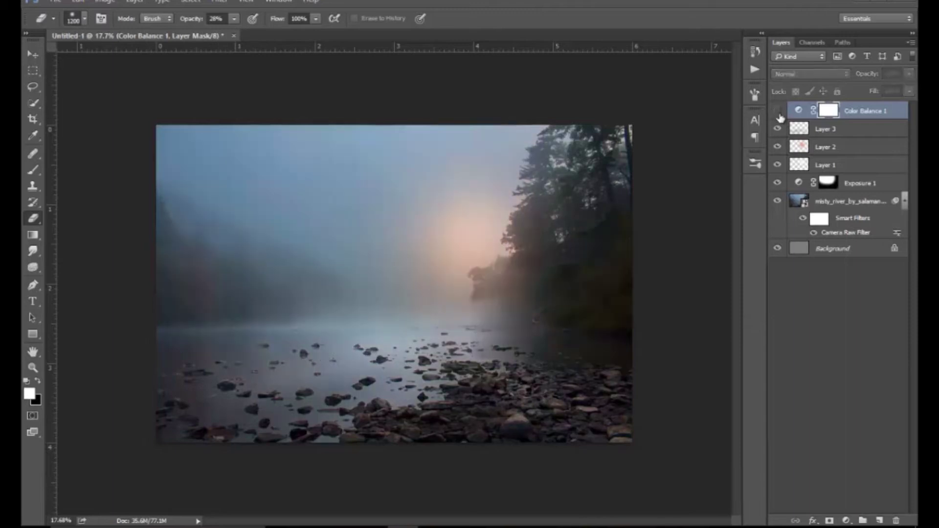
pyautogui.click(779, 114)
pyautogui.click(778, 112)
pyautogui.click(778, 113)
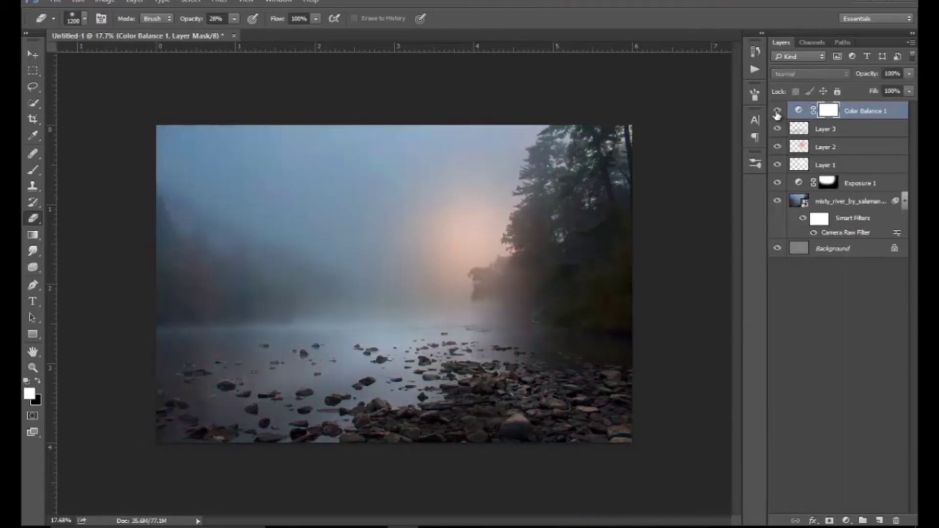
pyautogui.click(778, 113)
pyautogui.click(777, 113)
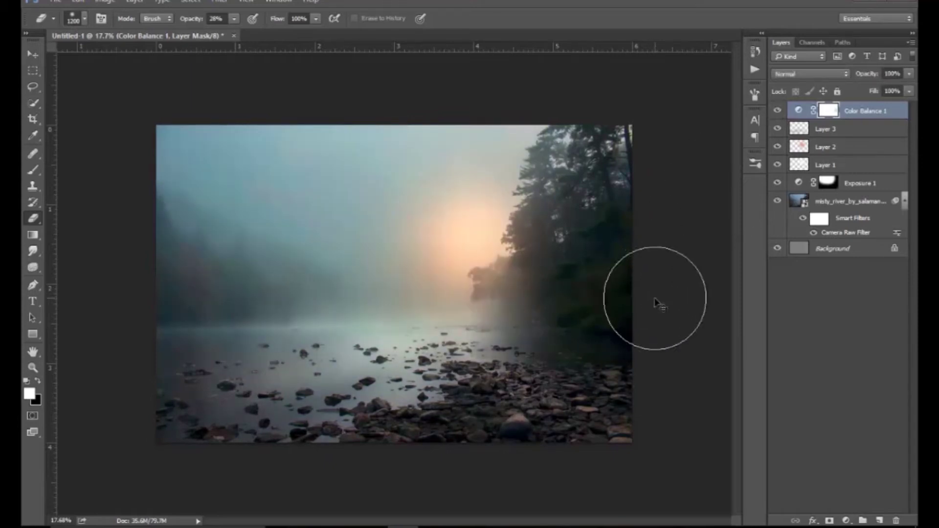
pyautogui.press('z')
pyautogui.moveTo(551, 312)
pyautogui.mouseDown()
pyautogui.moveTo(469, 316)
pyautogui.moveTo(549, 303)
pyautogui.mouseUp()
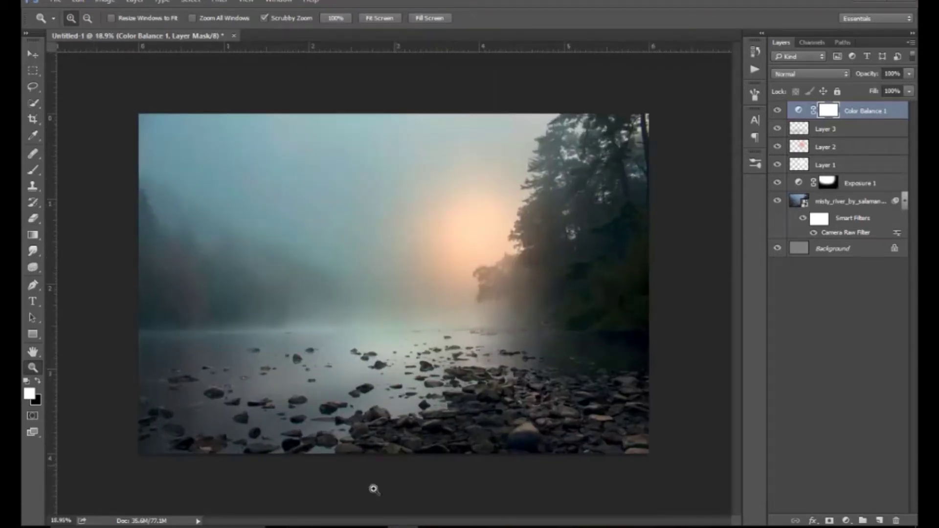
pyautogui.hotkey('alt', 'Tab')
# Bring the red-dress woman from the valentine PSD into the river composite, scaled down.
pyautogui.doubleClick(694, 345)
pyautogui.press('v')
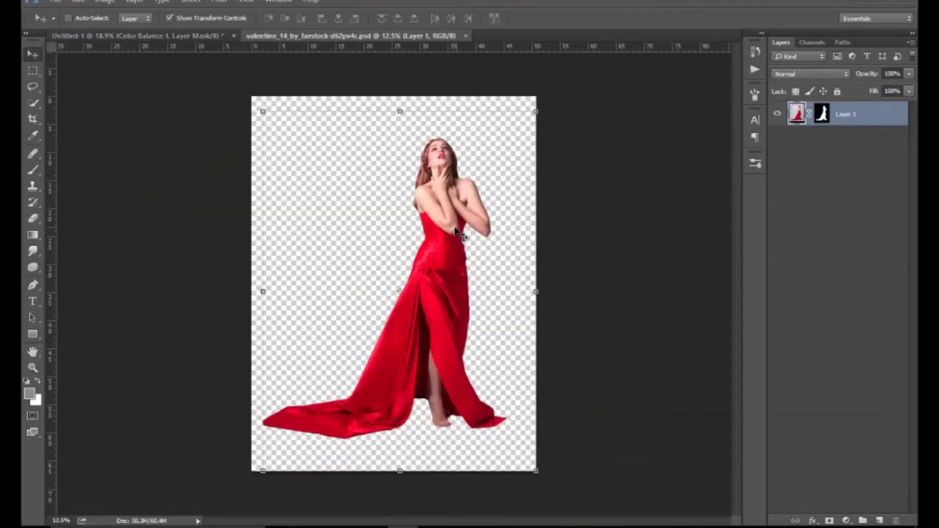
pyautogui.moveTo(458, 228); pyautogui.dragTo(428, 253)
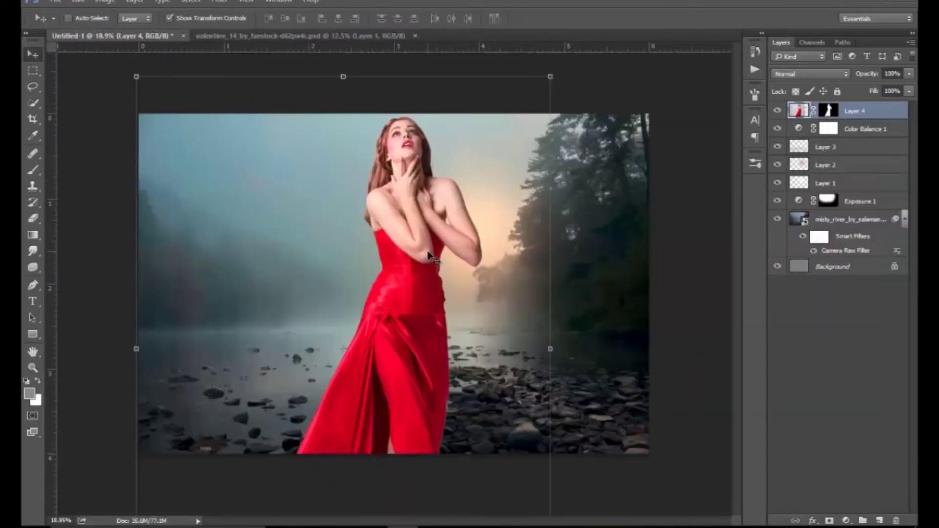
pyautogui.moveTo(549, 78); pyautogui.dragTo(457, 197)
pyautogui.moveTo(430, 318); pyautogui.dragTo(561, 264)
# Mirror the woman horizontally and settle her size and position on the rocks right of centre.
pyautogui.rightClick(527, 292)
pyautogui.click(579, 452)
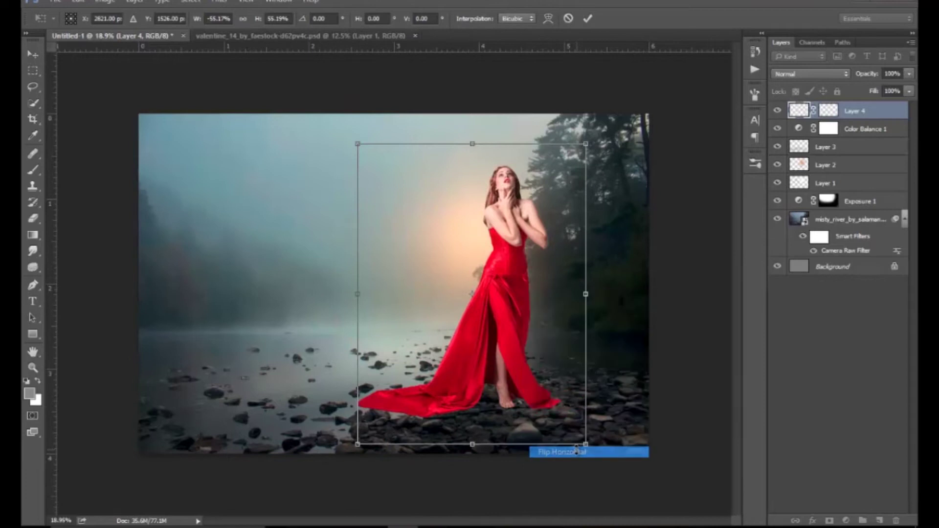
pyautogui.moveTo(585, 146); pyautogui.dragTo(548, 180)
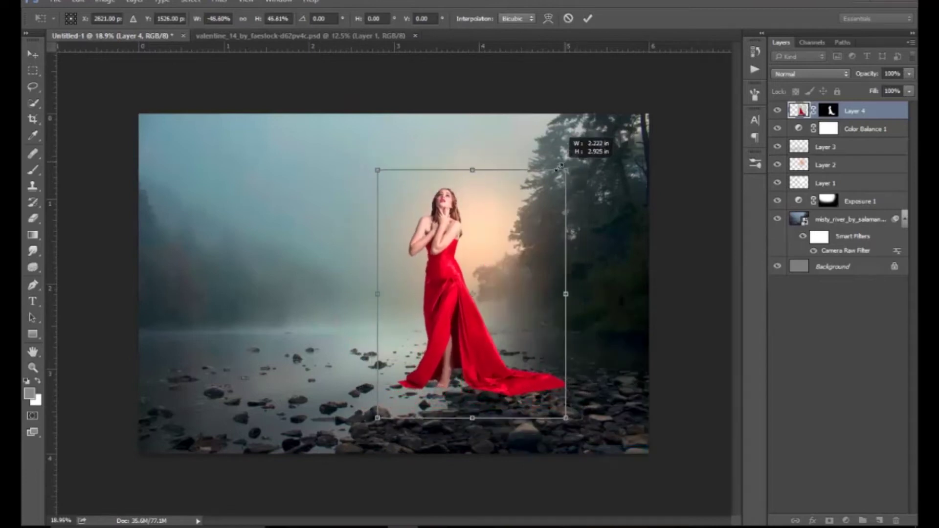
pyautogui.moveTo(518, 243); pyautogui.dragTo(511, 302)
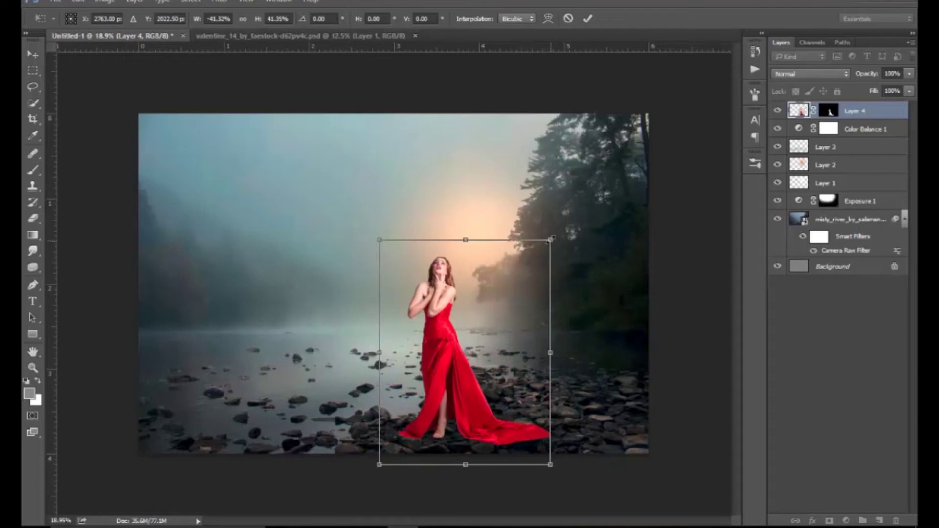
pyautogui.moveTo(549, 240)
pyautogui.mouseDown()
pyautogui.moveTo(562, 226)
pyautogui.moveTo(538, 277)
pyautogui.mouseUp()
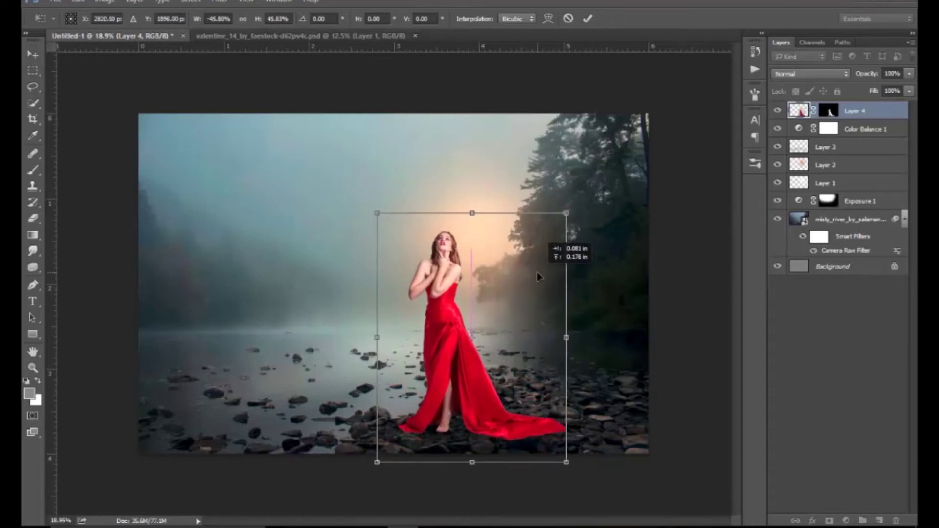
pyautogui.moveTo(536, 277); pyautogui.dragTo(525, 325)
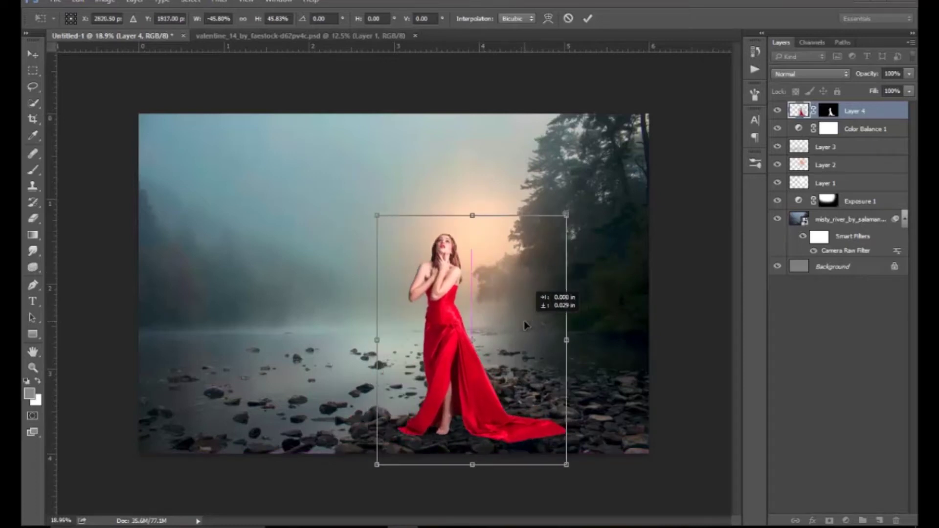
pyautogui.moveTo(477, 404); pyautogui.dragTo(483, 396)
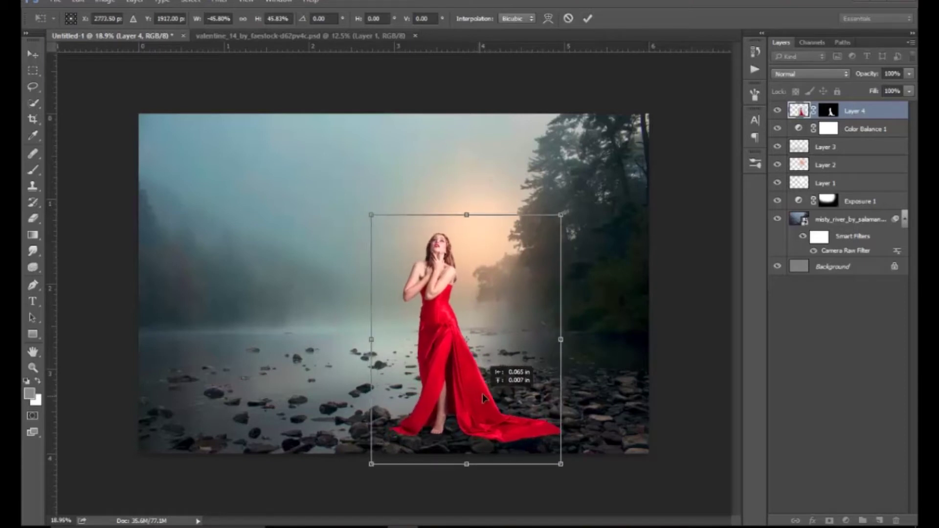
pyautogui.click(587, 18)
pyautogui.press('z')
pyautogui.moveTo(556, 349); pyautogui.dragTo(470, 362)
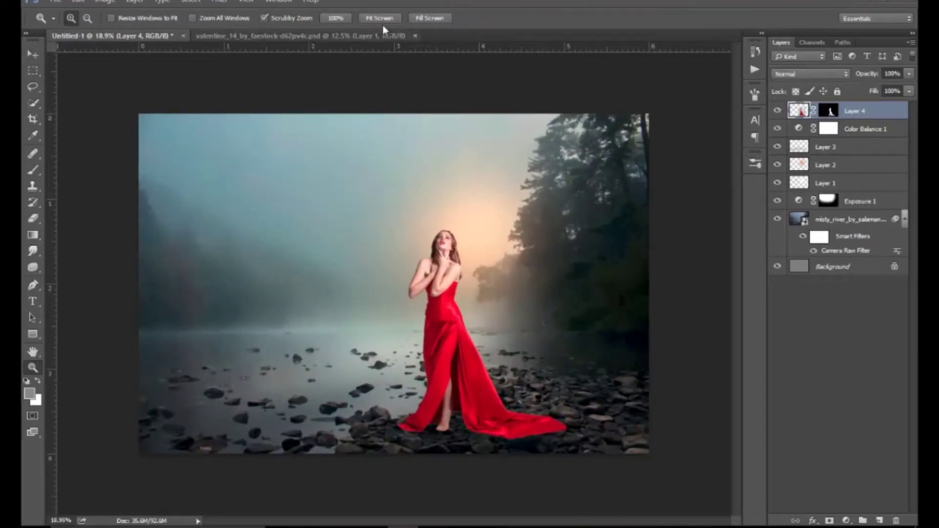
pyautogui.click(830, 113)
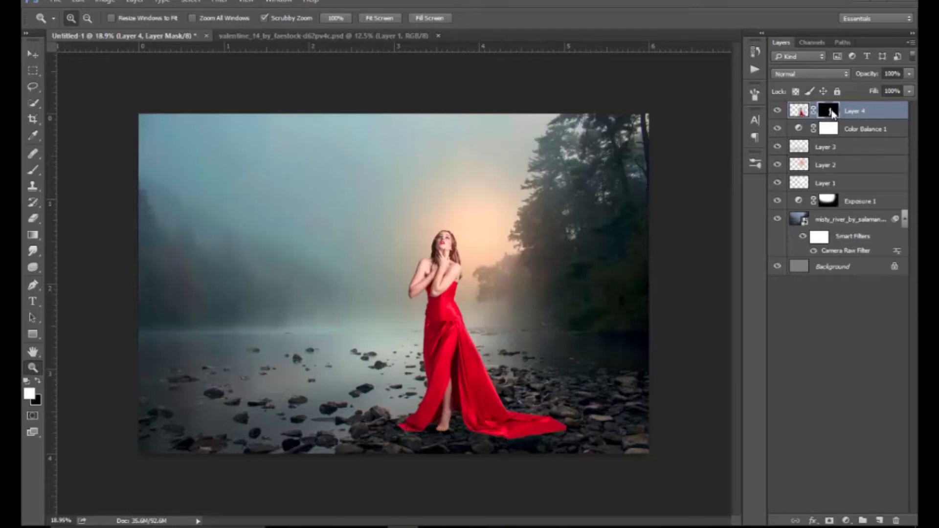
# Apply Layer 4's mask, then run Camera Raw Filter with Highlights -80 and Vibrance -30.
pyautogui.rightClick(830, 114)
pyautogui.click(833, 146)
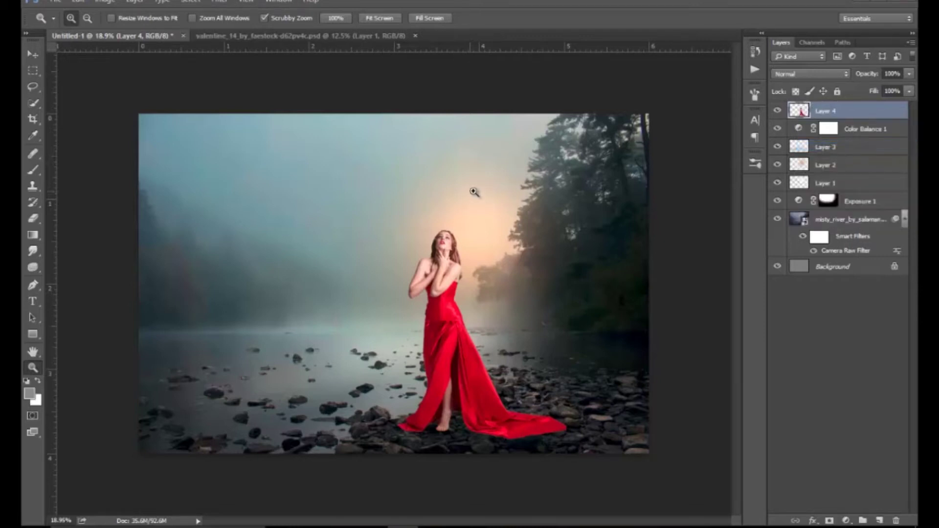
pyautogui.click(219, 1)
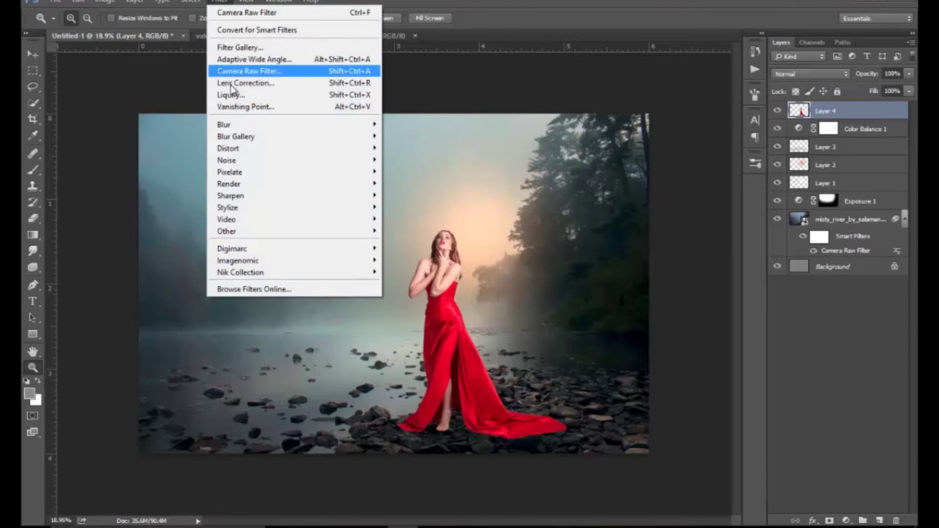
pyautogui.click(305, 73)
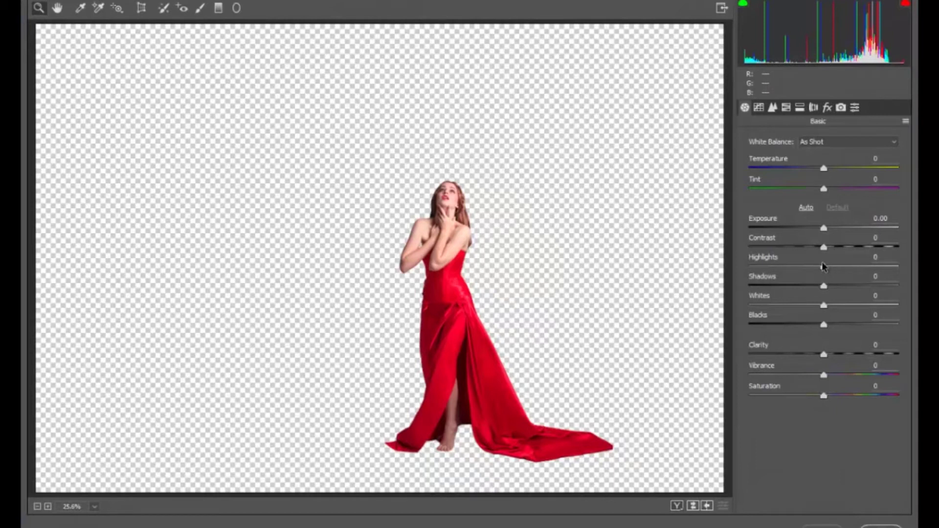
pyautogui.moveTo(821, 266); pyautogui.dragTo(771, 264)
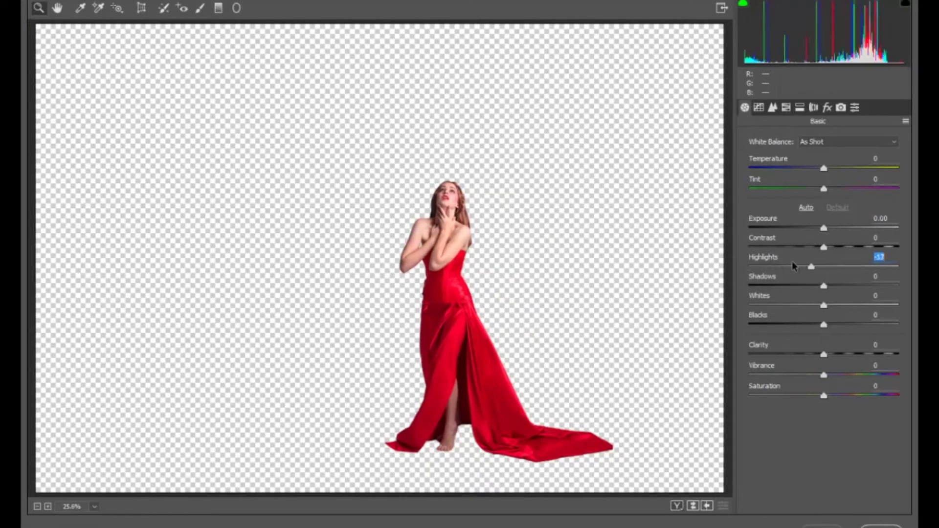
pyautogui.moveTo(770, 264); pyautogui.dragTo(764, 266)
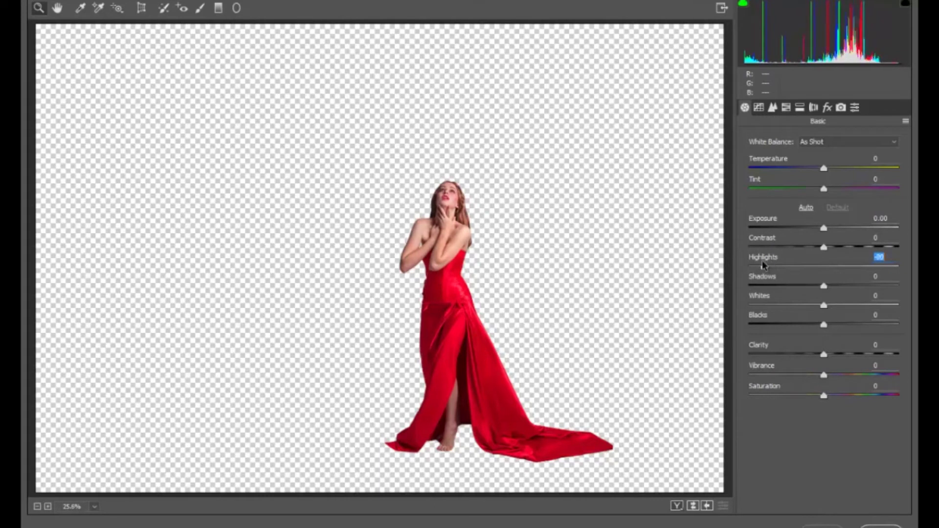
pyautogui.moveTo(824, 378); pyautogui.dragTo(800, 376)
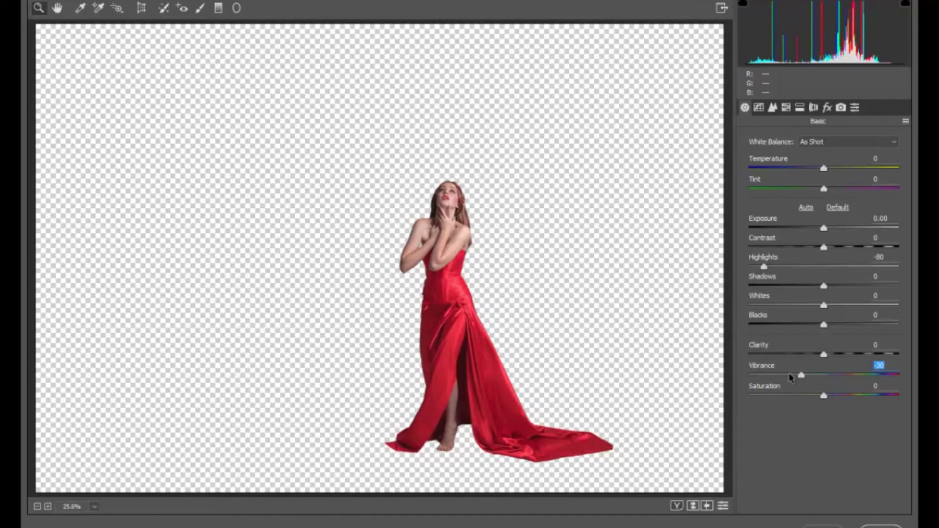
pyautogui.click(871, 525)
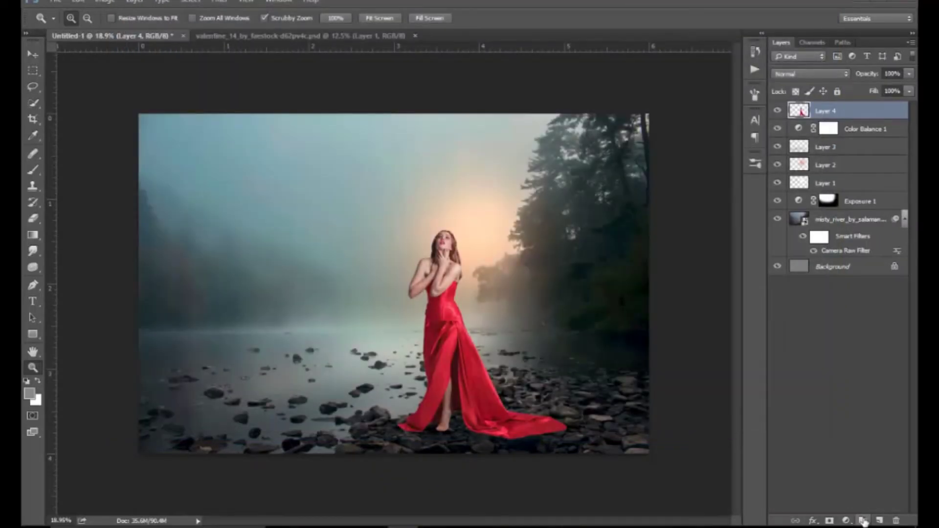
# Duplicate Layer 4 twice, hiding Layer 4 and Layer 4 copy 2, with Layer 4 copy active.
pyautogui.moveTo(447, 245)
pyautogui.mouseDown()
pyautogui.moveTo(572, 260)
pyautogui.moveTo(554, 271)
pyautogui.mouseUp()
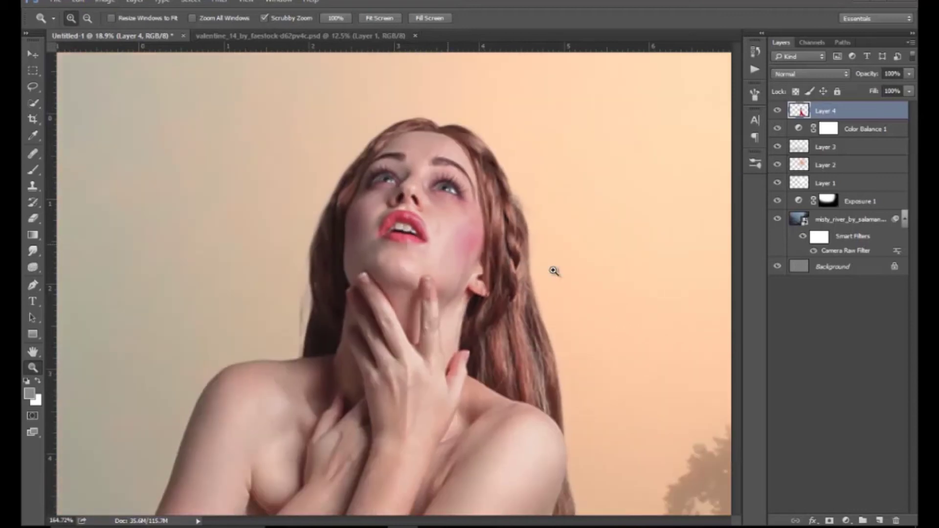
pyautogui.moveTo(487, 247); pyautogui.dragTo(505, 294)
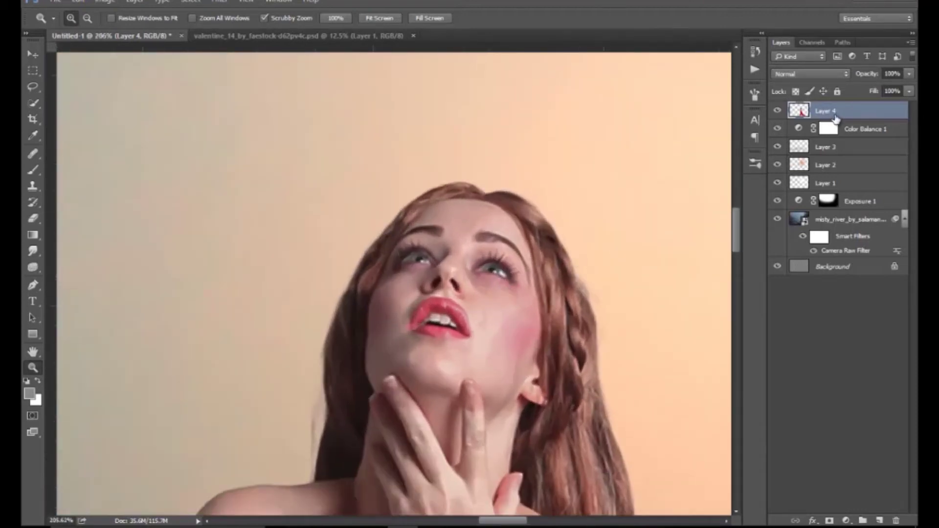
pyautogui.hotkey('ctrl', 'j')
pyautogui.hotkey('ctrl', 'j')
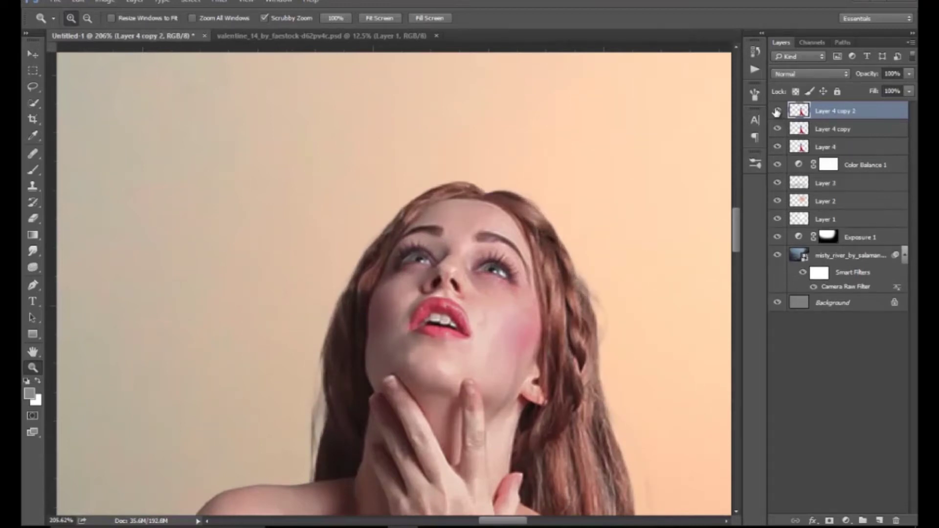
pyautogui.click(777, 111)
pyautogui.click(777, 147)
pyautogui.click(832, 129)
# Soften Layer 4 copy with a slight 1-pixel Gaussian Blur.
pyautogui.click(219, 2)
pyautogui.moveTo(224, 125)
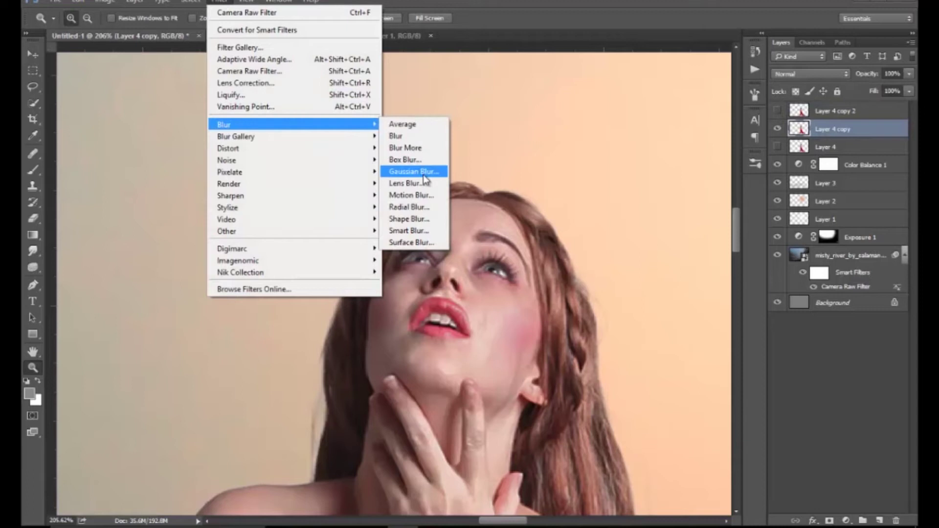
pyautogui.click(414, 171)
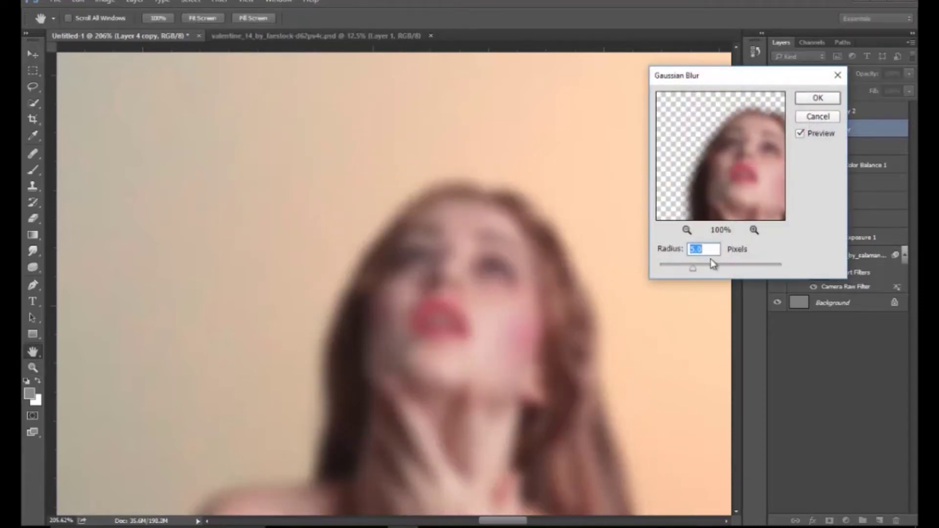
pyautogui.write('3')
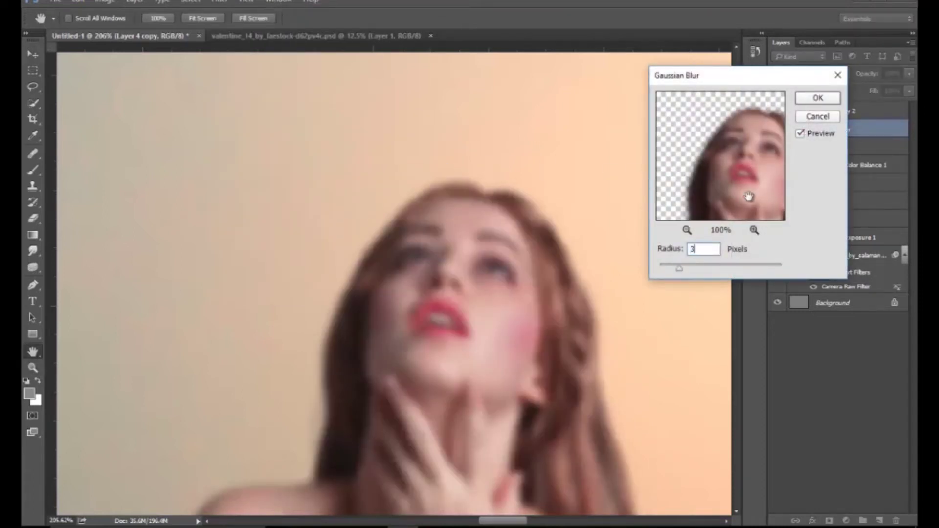
pyautogui.write('2')
pyautogui.write('1')
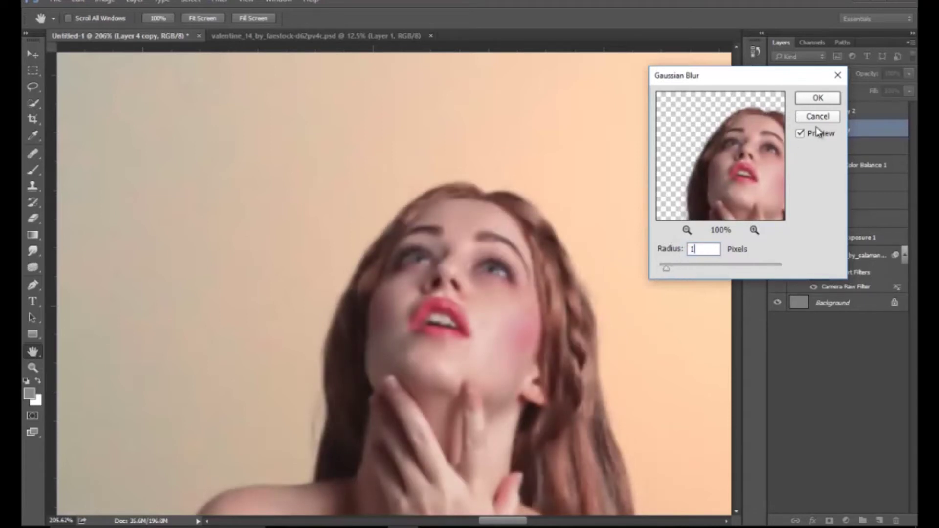
pyautogui.click(817, 98)
pyautogui.click(802, 112)
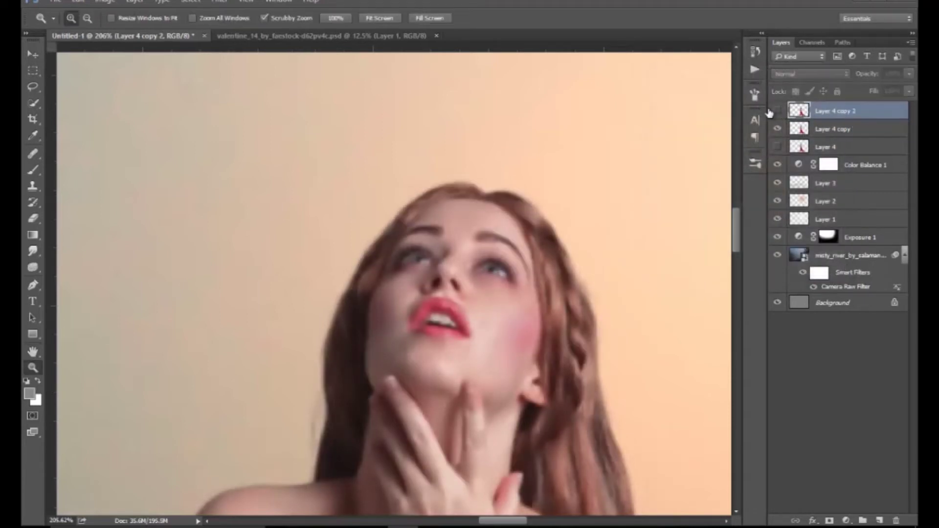
pyautogui.click(105, 1)
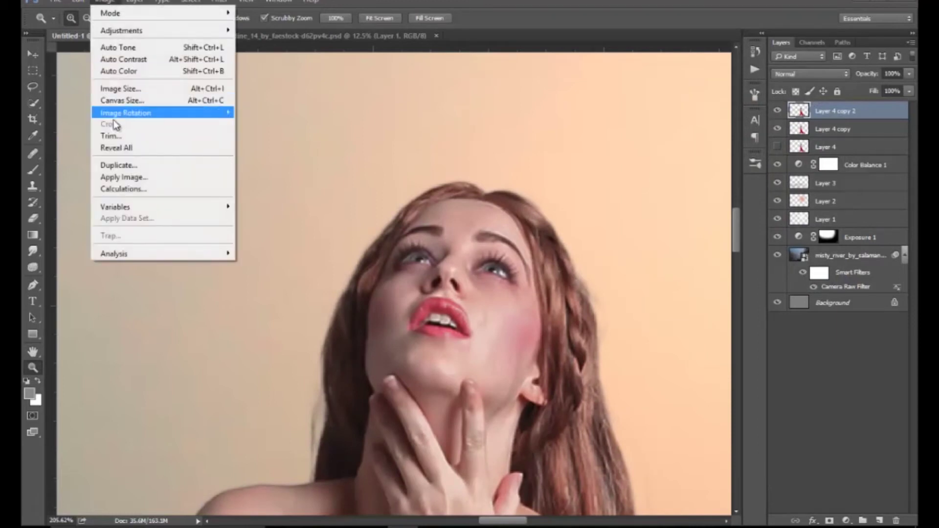
# Apply Image from Layer 4 copy with Subtract, Scale 2, Offset 128, blending the result as Linear Light.
pyautogui.click(123, 177)
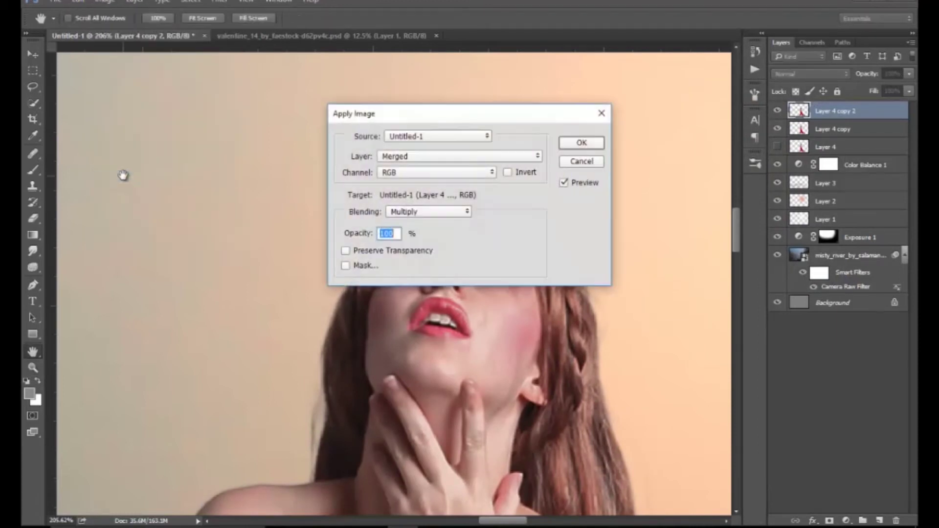
pyautogui.click(422, 174)
pyautogui.click(424, 156)
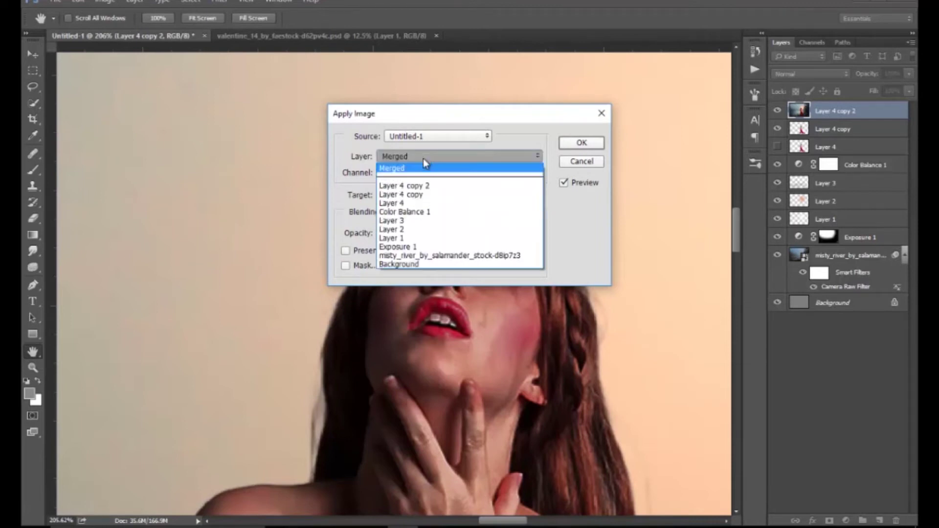
pyautogui.click(424, 195)
pyautogui.click(420, 213)
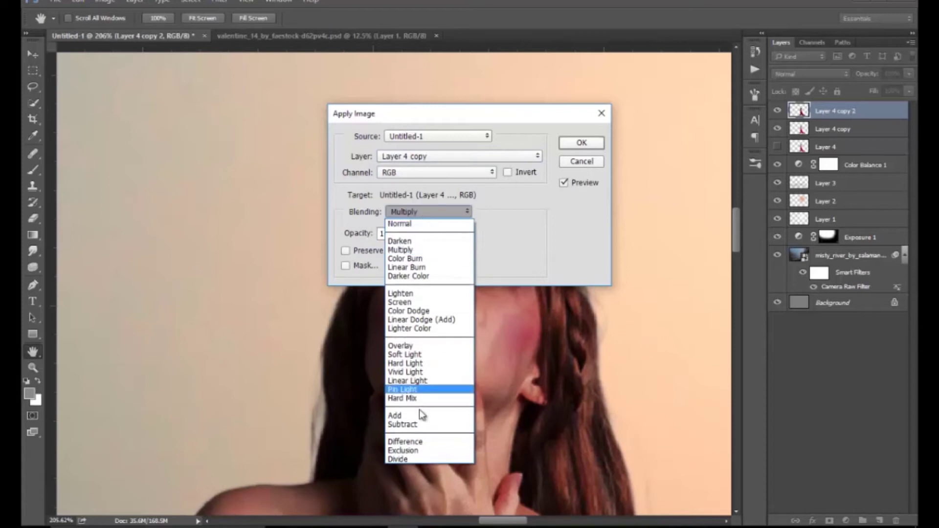
pyautogui.click(416, 424)
pyautogui.click(580, 143)
pyautogui.press('z')
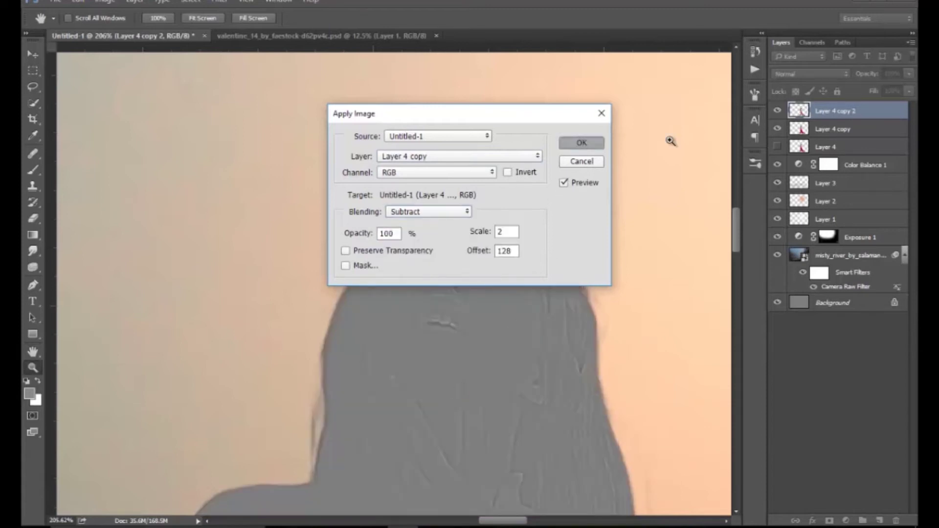
pyautogui.click(826, 73)
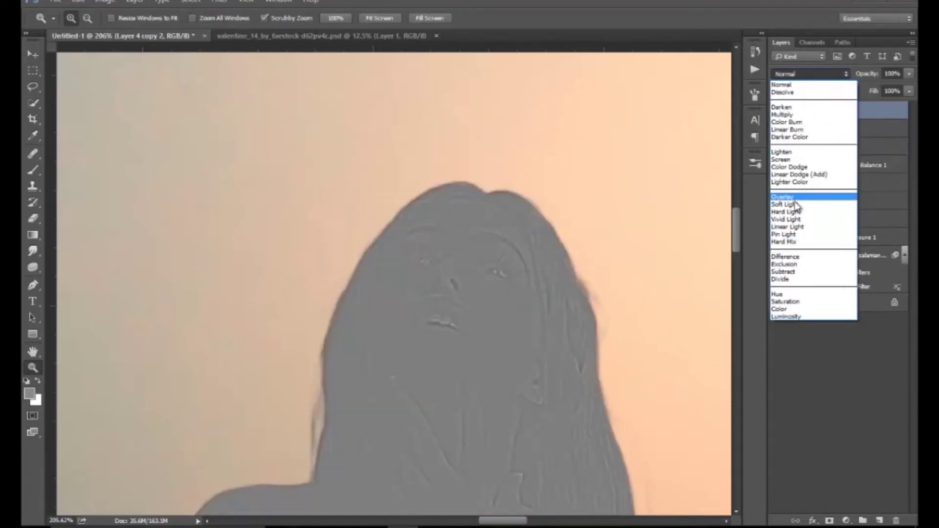
pyautogui.click(798, 228)
pyautogui.moveTo(472, 311)
pyautogui.mouseDown()
pyautogui.moveTo(536, 319)
pyautogui.moveTo(410, 329)
pyautogui.mouseUp()
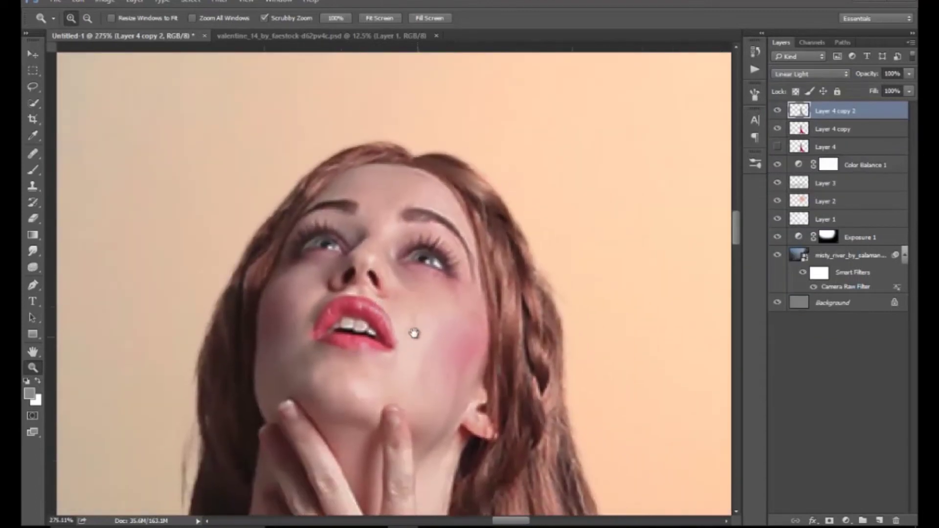
# Blend the cheek skin with a small Mixer Brush, keeping the detail layer at Linear Light.
pyautogui.click(28, 168)
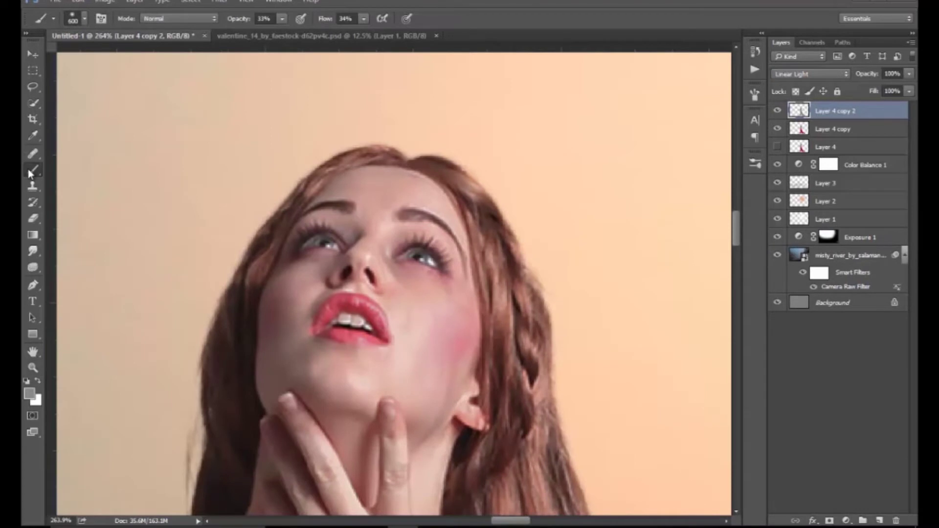
pyautogui.click(93, 203)
pyautogui.press('[')
pyautogui.press('[')
pyautogui.press('[')
pyautogui.moveTo(422, 320)
pyautogui.mouseDown()
pyautogui.moveTo(409, 319)
pyautogui.moveTo(453, 300)
pyautogui.mouseUp()
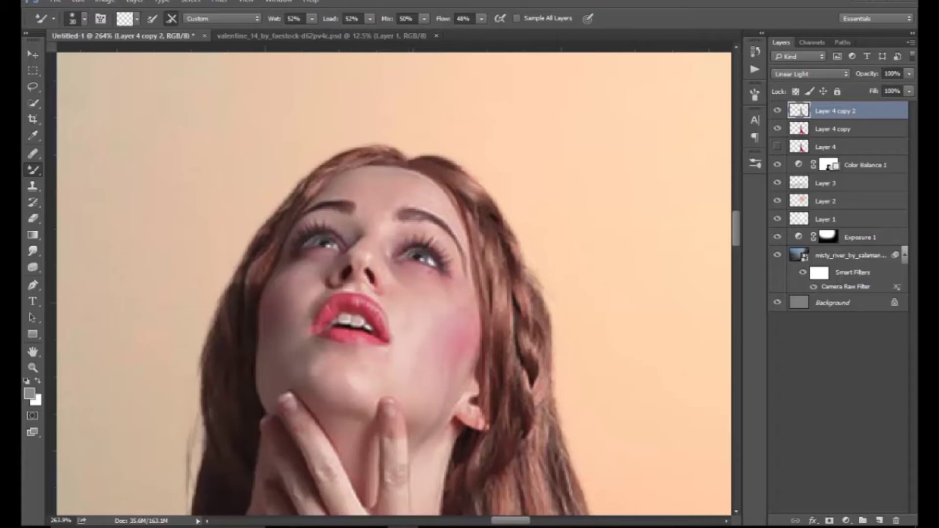
pyautogui.hotkey('shift', 'alt', 'n')
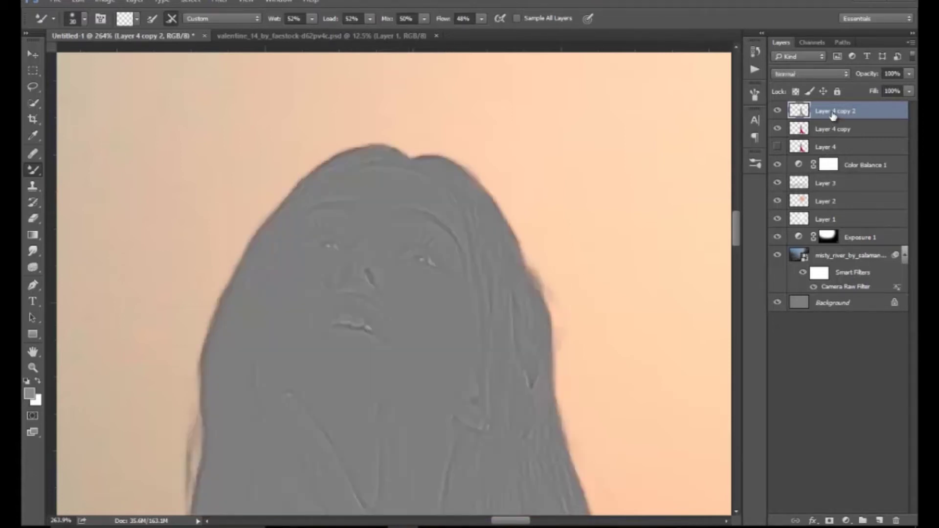
pyautogui.click(822, 75)
pyautogui.click(821, 224)
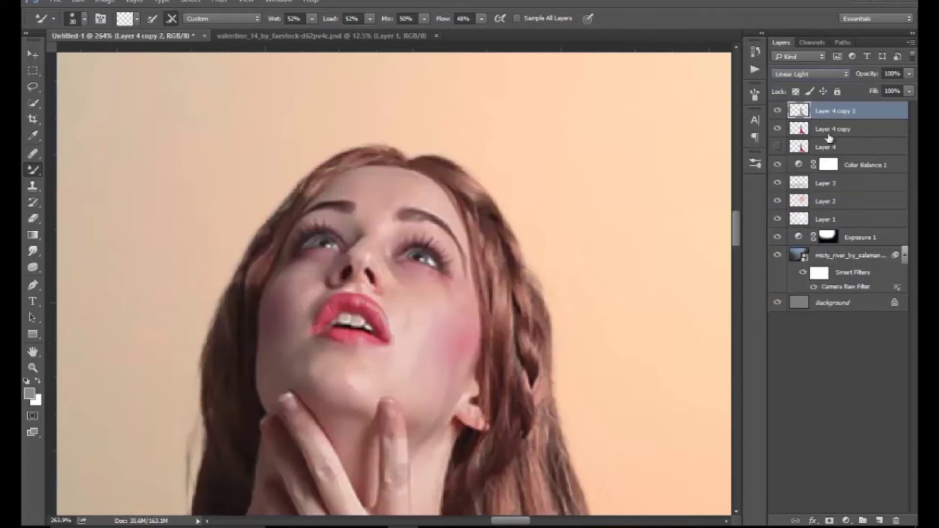
# On Layer 4 copy, smooth the right-cheek blush and forehead, then move on to neck and shoulders.
pyautogui.click(831, 130)
pyautogui.moveTo(419, 320)
pyautogui.mouseDown()
pyautogui.moveTo(454, 323)
pyautogui.moveTo(474, 313)
pyautogui.moveTo(474, 343)
pyautogui.moveTo(458, 338)
pyautogui.mouseUp()
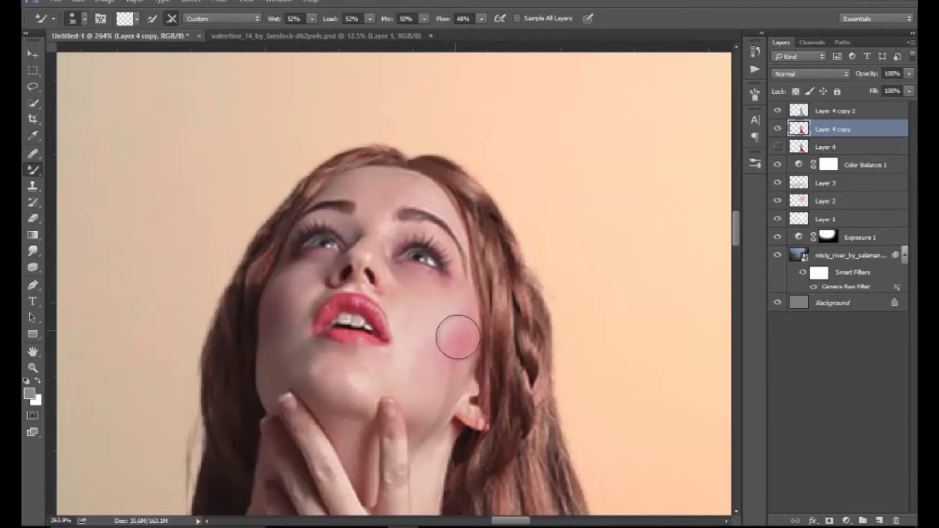
pyautogui.press(']')
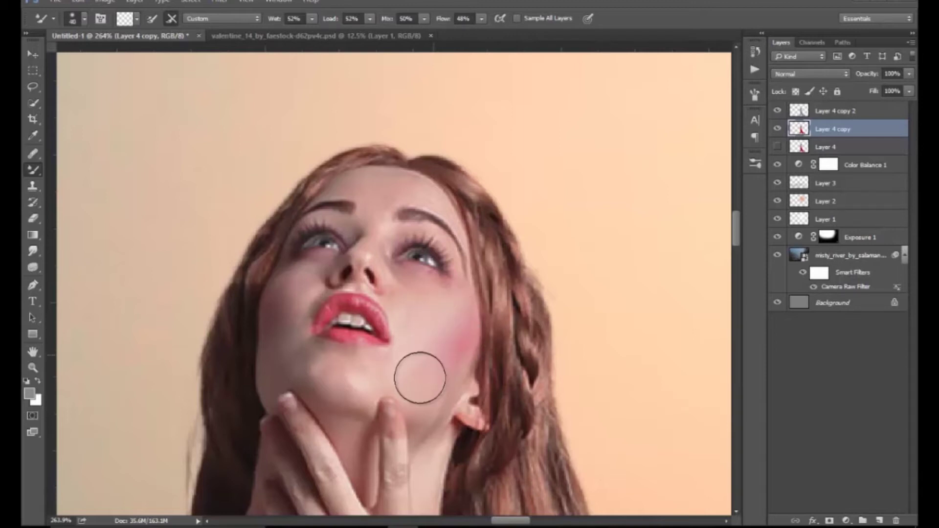
pyautogui.press('[')
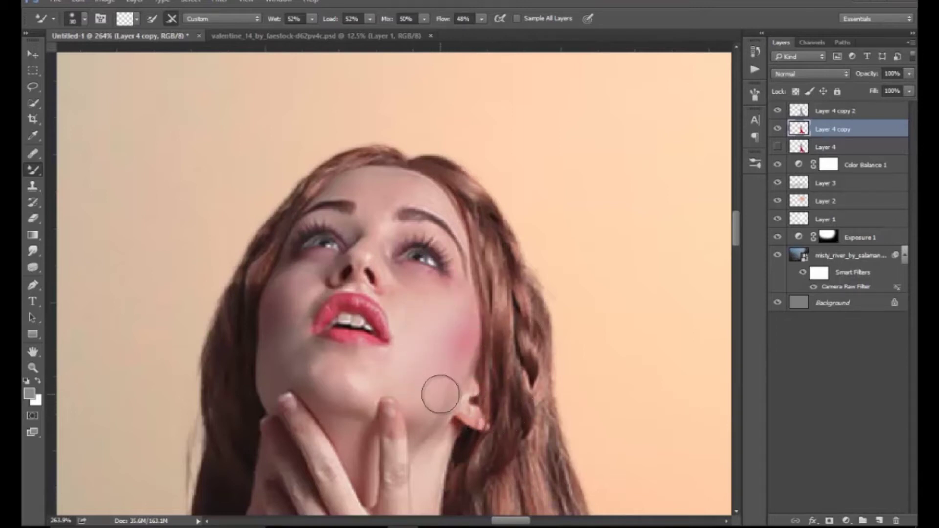
pyautogui.press('[')
pyautogui.press('[')
pyautogui.press('[')
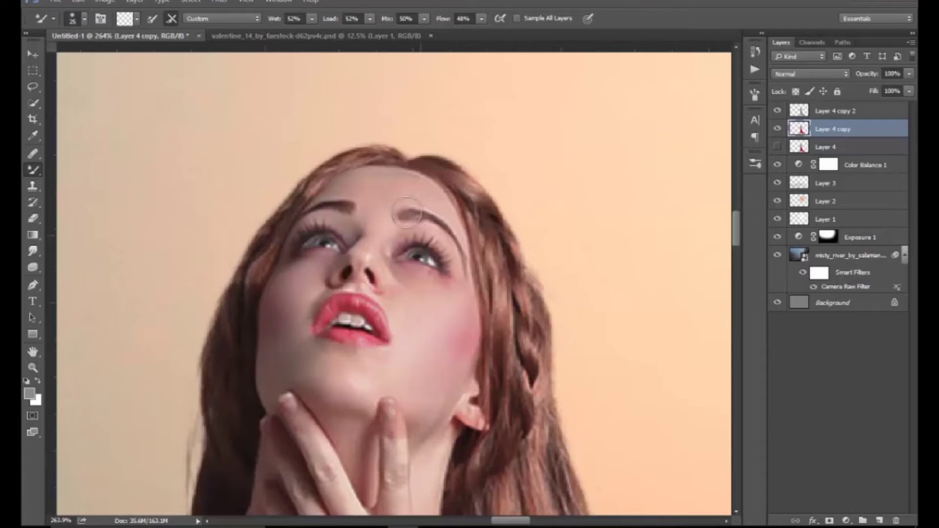
pyautogui.moveTo(440, 346); pyautogui.dragTo(440, 163)
pyautogui.moveTo(397, 484)
pyautogui.mouseDown()
pyautogui.moveTo(396, 312)
pyautogui.moveTo(381, 277)
pyautogui.mouseUp()
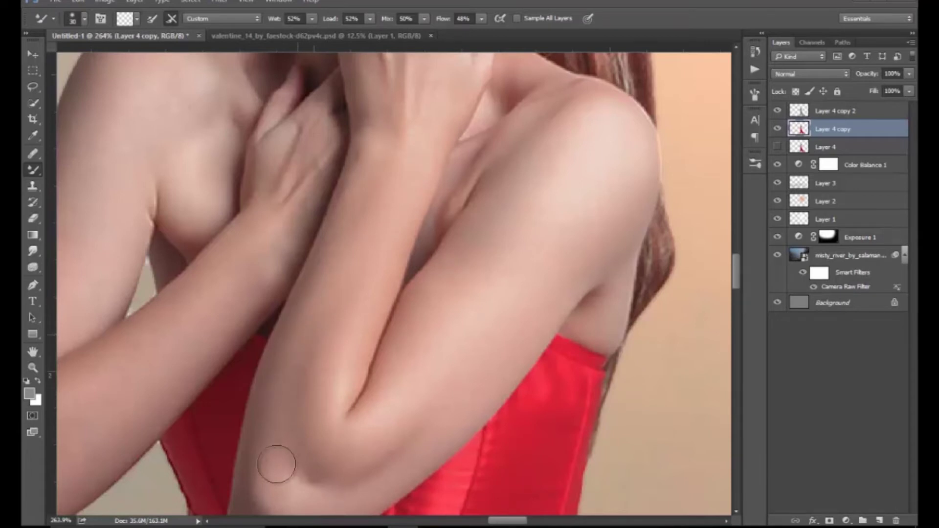
# Continue smoothing skin along the arms with a slightly larger mixer brush, then view the whole image.
pyautogui.moveTo(303, 422); pyautogui.dragTo(245, 379)
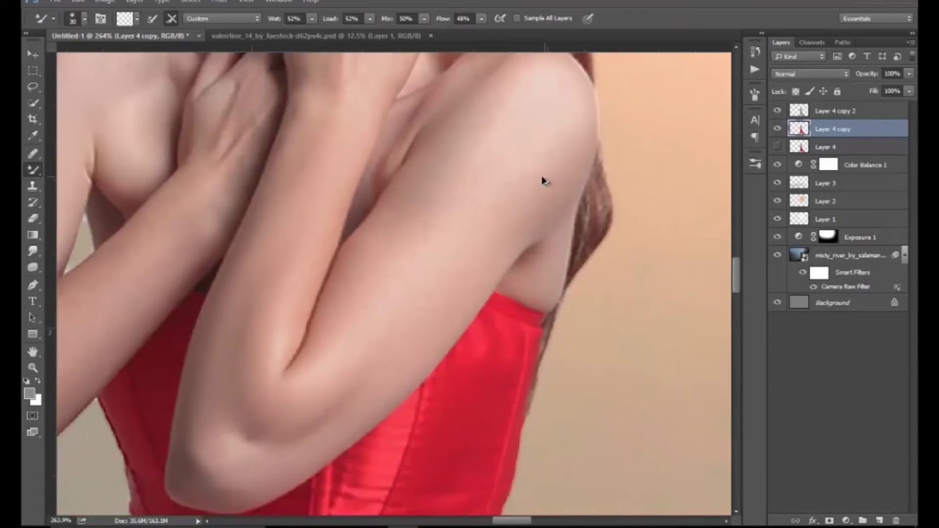
pyautogui.press(']')
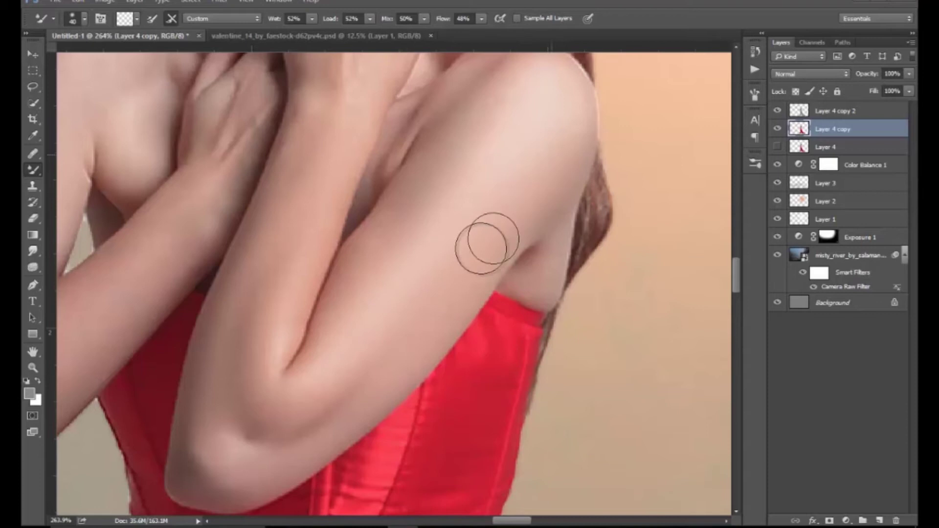
pyautogui.moveTo(227, 403); pyautogui.dragTo(299, 360)
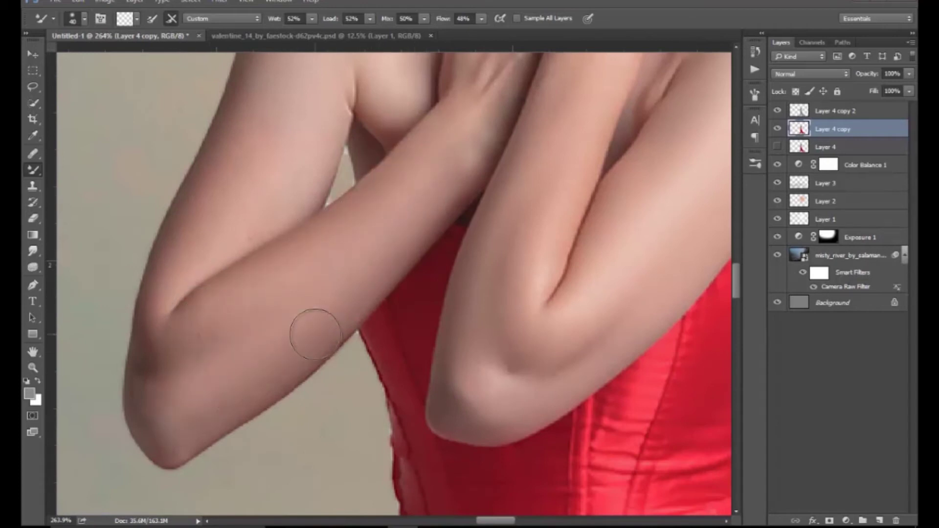
pyautogui.scroll(3, 178, 210)
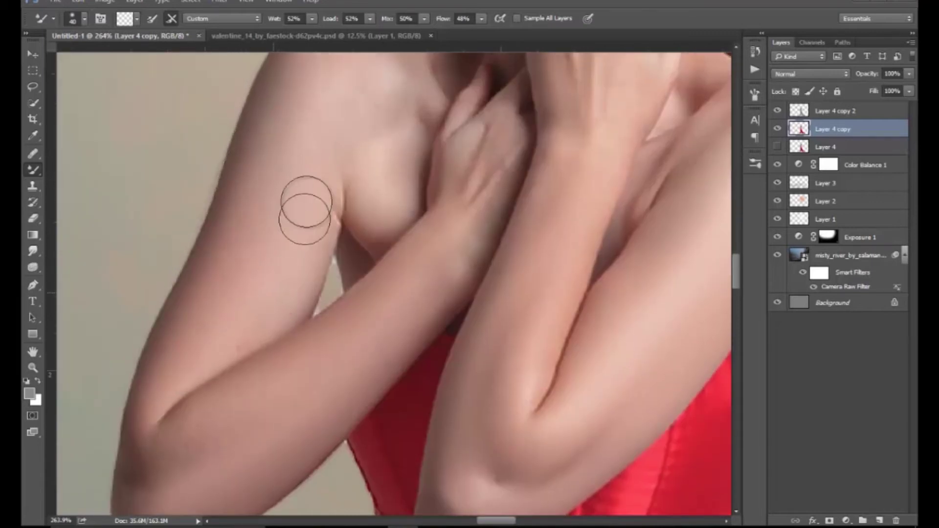
pyautogui.scroll(1, 293, 289)
pyautogui.scroll(2, 274, 303)
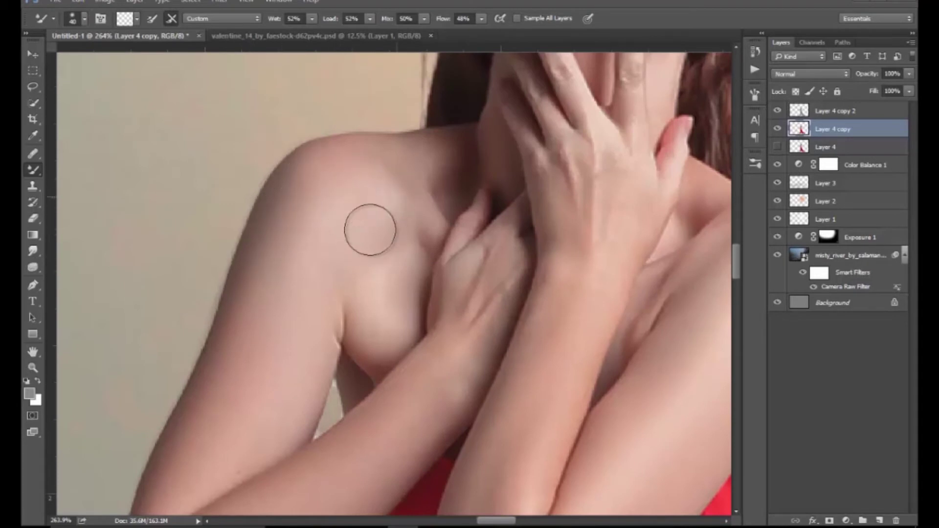
pyautogui.scroll(-1, 422, 298)
pyautogui.scroll(-1, 423, 299)
pyautogui.scroll(-1, 423, 299)
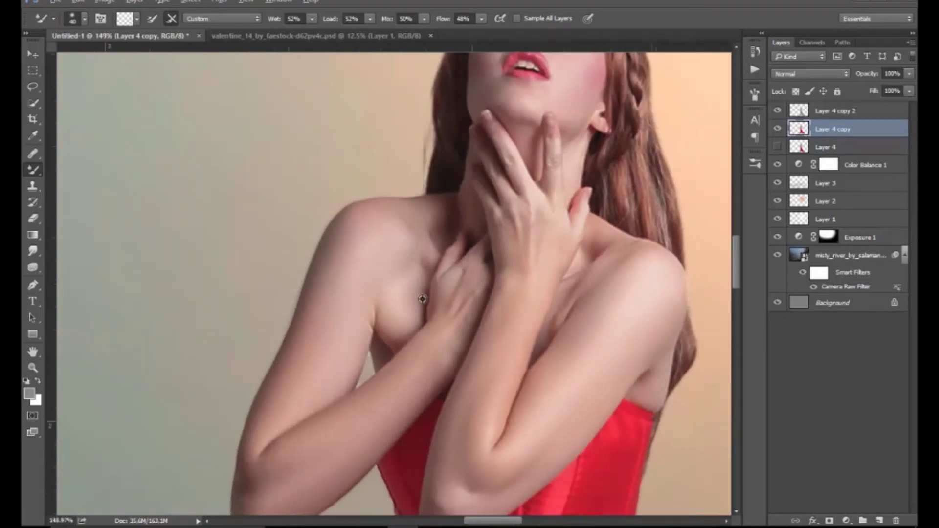
pyautogui.scroll(-1, 422, 298)
pyautogui.scroll(-5, 437, 373)
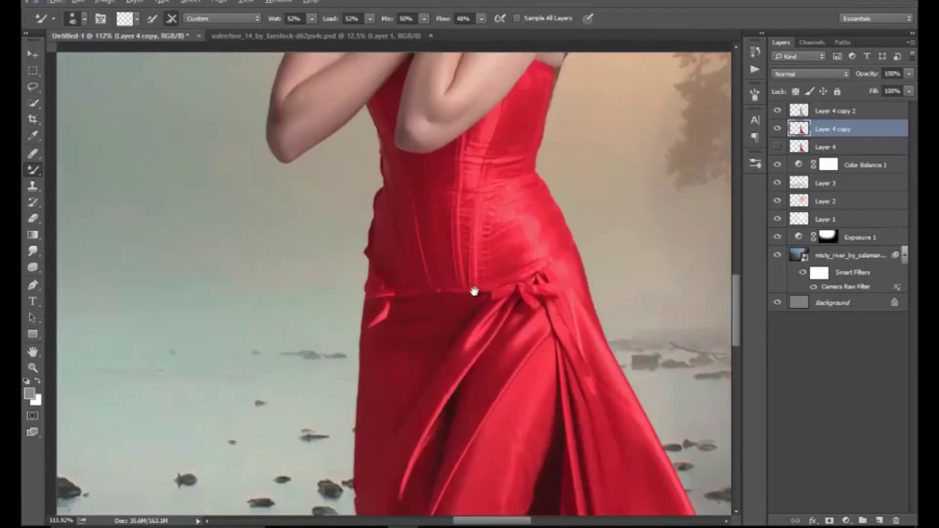
pyautogui.scroll(-5, 476, 294)
pyautogui.scroll(-5, 465, 368)
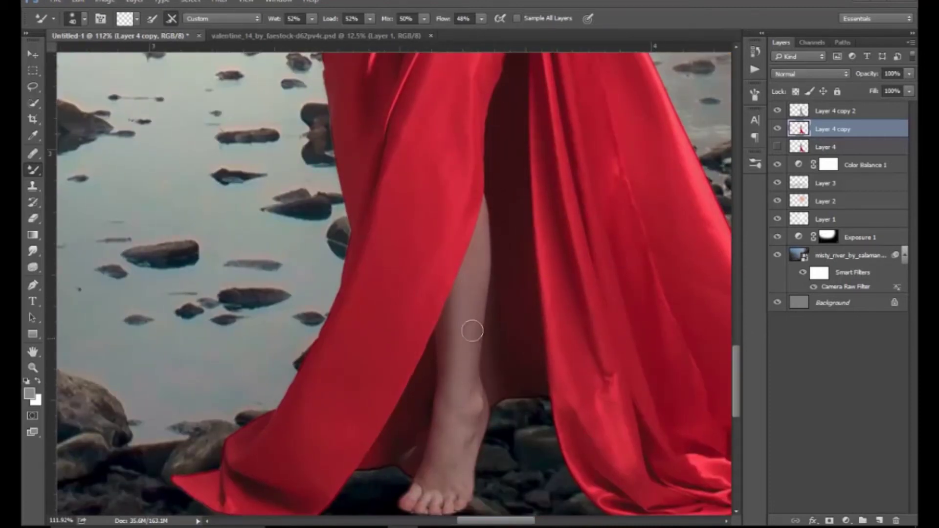
pyautogui.press('z')
pyautogui.moveTo(495, 348); pyautogui.dragTo(465, 283)
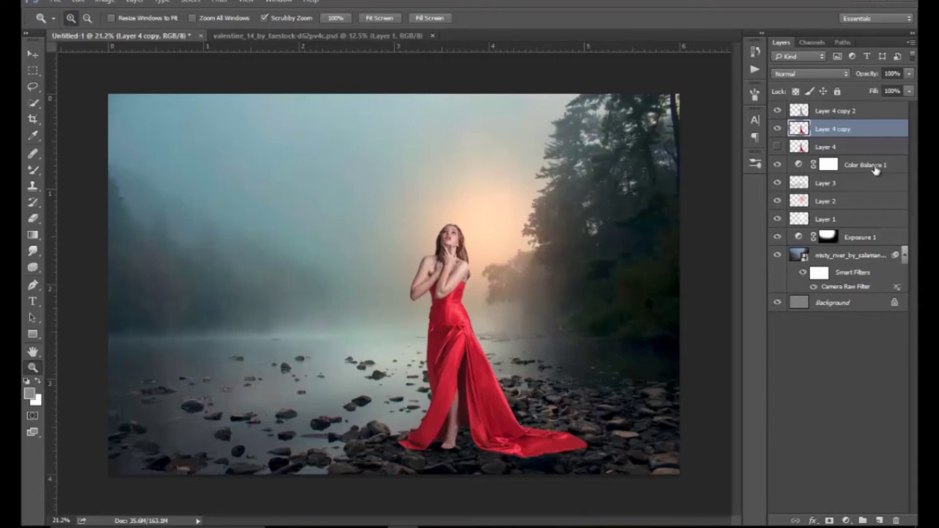
# Select Layer 4 copy 2, Layer 4 copy and Layer 4 and group them with Ctrl+G.
pyautogui.keyDown('shift'); pyautogui.click(827, 145); pyautogui.keyUp('shift')
pyautogui.keyDown('shift'); pyautogui.click(839, 118); pyautogui.keyUp('shift')
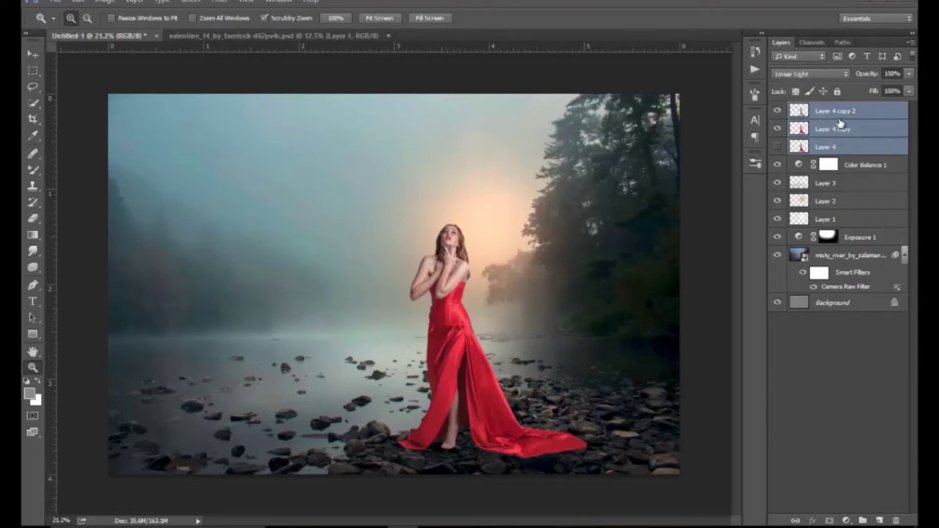
pyautogui.hotkey('ctrl', 'g')
pyautogui.doubleClick(825, 108)
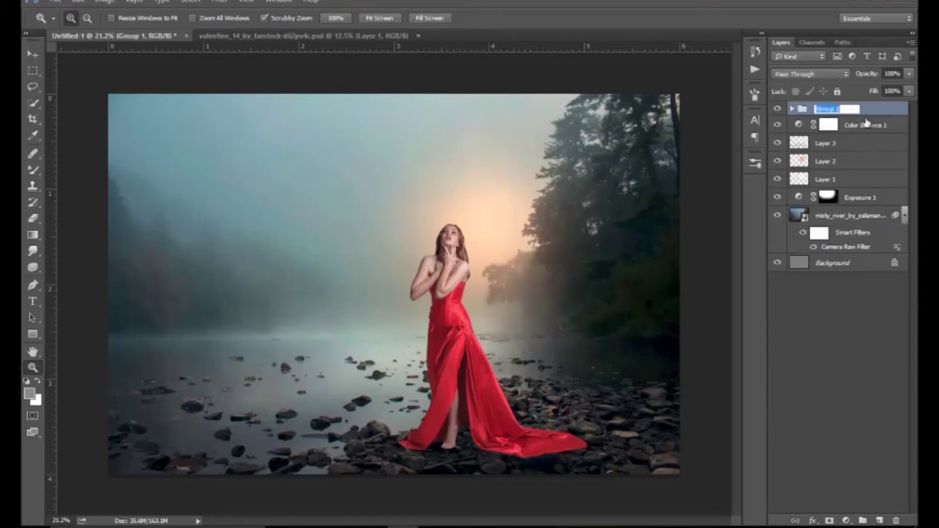
# Name the group model and add a new empty layer above Color Balance 1.
pyautogui.write('de')
pyautogui.write('l')
pyautogui.press('Return')
pyautogui.click(874, 127)
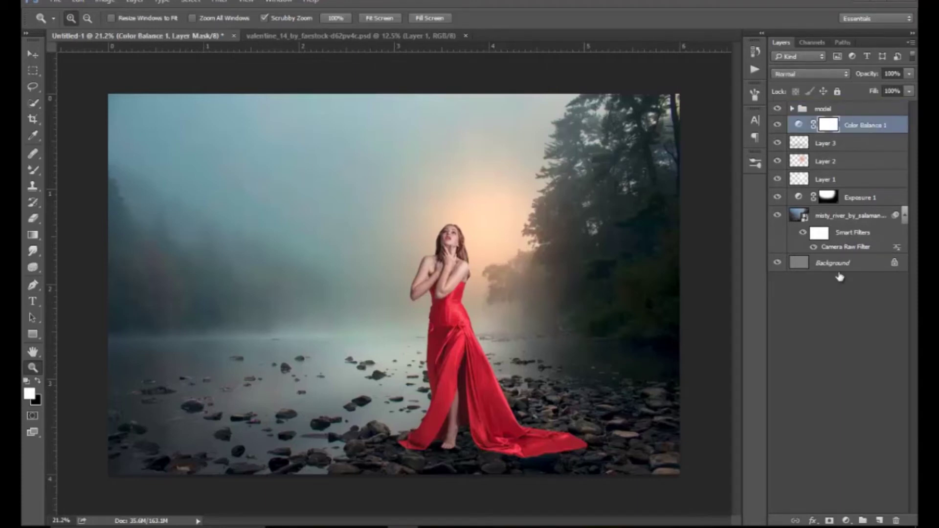
pyautogui.click(880, 521)
# Paint a dark black shadow beneath the model's feet with a size-50 brush on the new layer.
pyautogui.moveTo(428, 462)
pyautogui.mouseDown()
pyautogui.moveTo(537, 417)
pyautogui.moveTo(352, 418)
pyautogui.mouseUp()
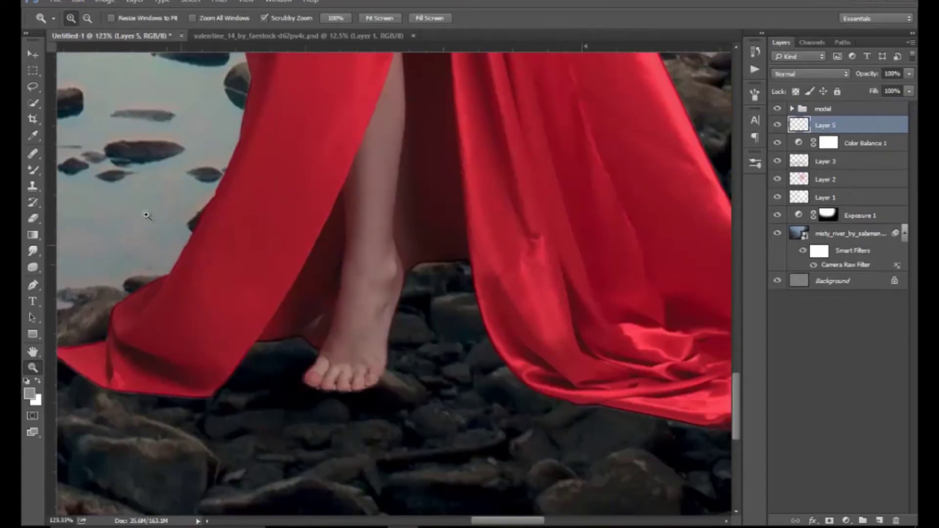
pyautogui.rightClick(37, 166)
pyautogui.click(63, 170)
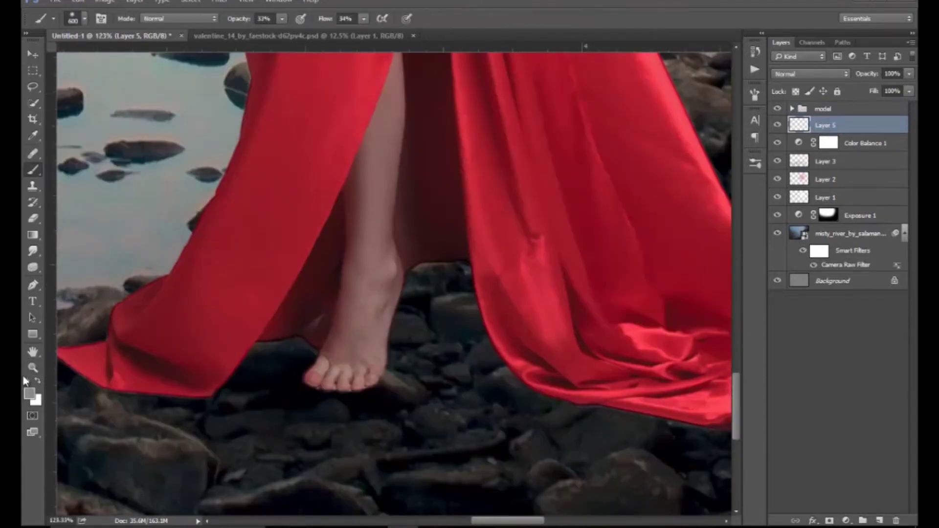
pyautogui.press('[')
pyautogui.press('[')
pyautogui.press('[')
pyautogui.press('[')
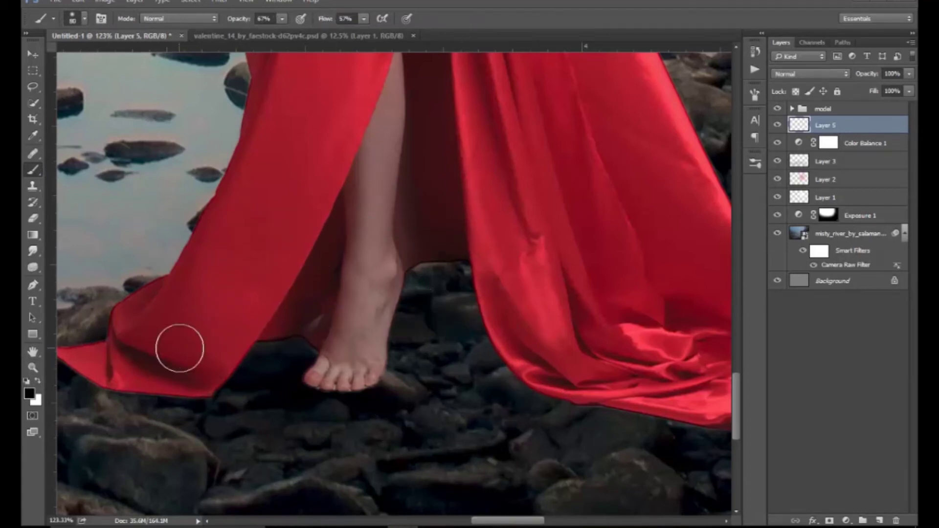
pyautogui.moveTo(421, 271)
pyautogui.mouseDown()
pyautogui.moveTo(444, 341)
pyautogui.moveTo(471, 331)
pyautogui.moveTo(312, 323)
pyautogui.moveTo(218, 364)
pyautogui.moveTo(279, 382)
pyautogui.moveTo(434, 352)
pyautogui.mouseUp()
pyautogui.moveTo(368, 394); pyautogui.dragTo(517, 328)
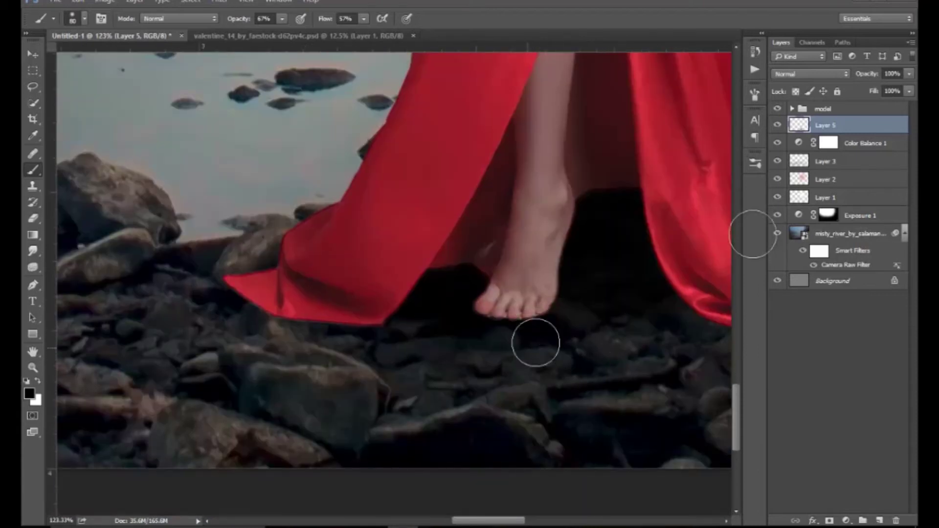
pyautogui.click(793, 108)
pyautogui.click(841, 125)
pyautogui.keyDown('shift'); pyautogui.click(834, 145); pyautogui.keyUp('shift')
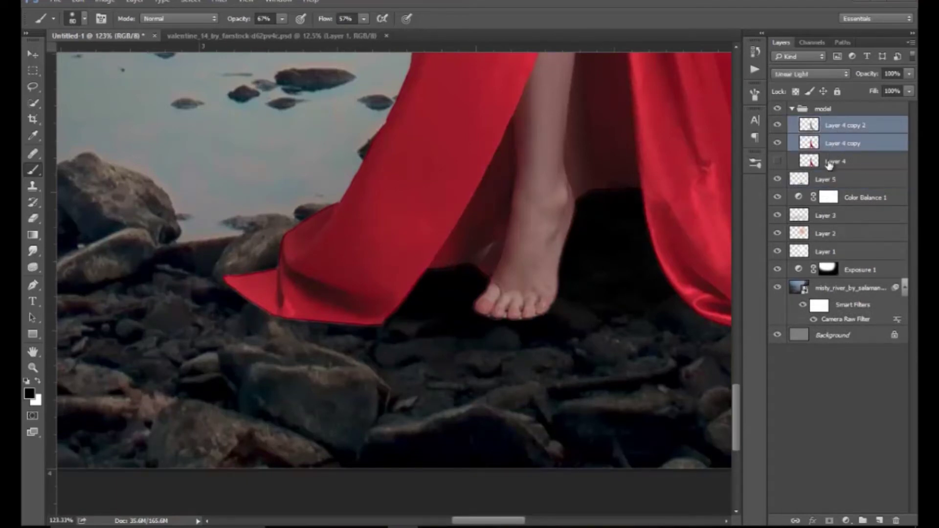
# Add a layer mask to the model group and zoom in on the toes.
pyautogui.click(826, 110)
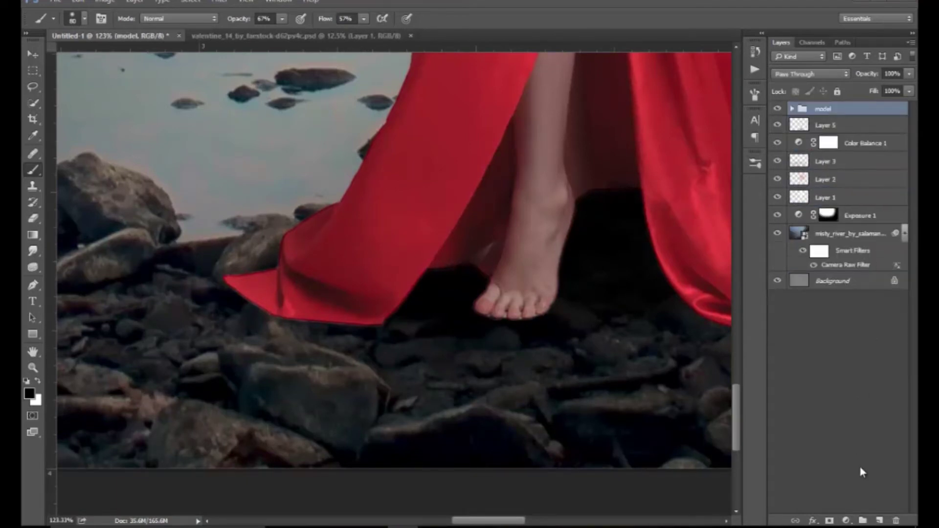
pyautogui.click(828, 521)
pyautogui.press('z')
pyautogui.moveTo(534, 321); pyautogui.dragTo(475, 326)
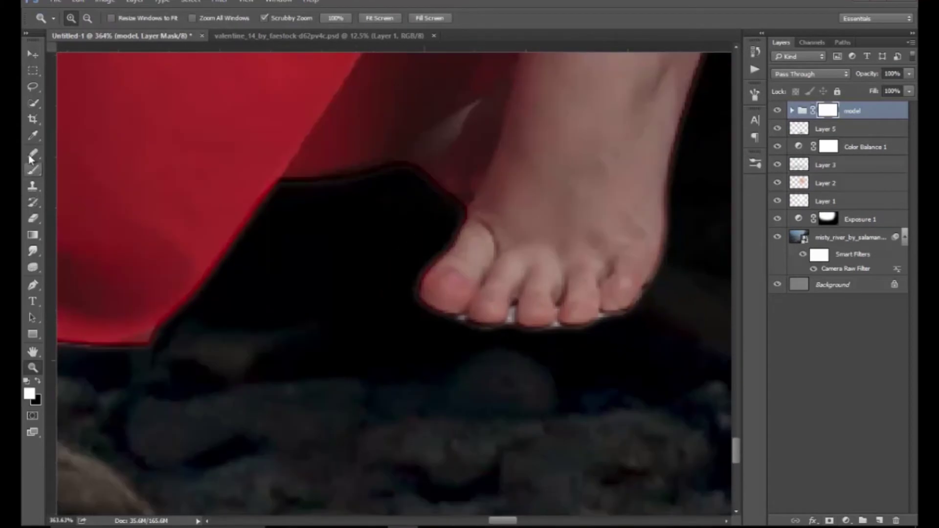
# Trace a closed pen path around the pale fringe beneath the toes.
pyautogui.moveTo(28, 88); pyautogui.dragTo(88, 98)
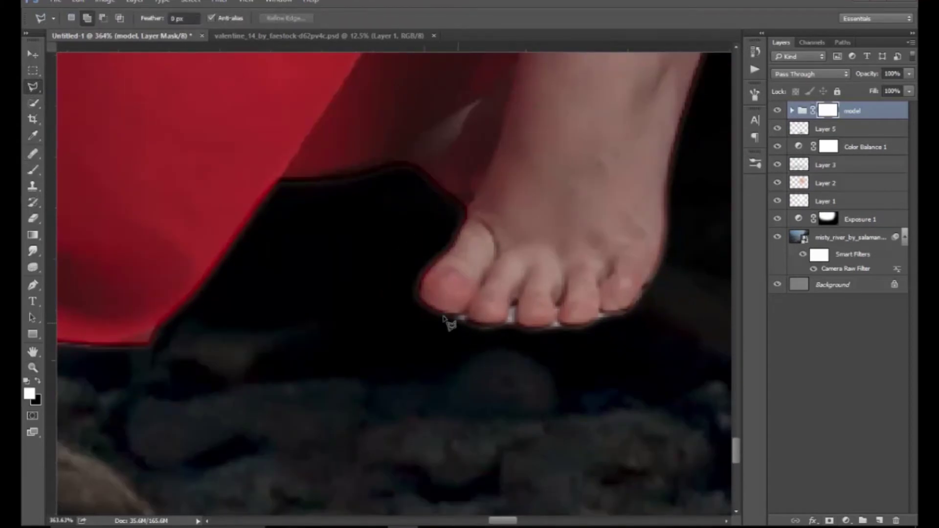
pyautogui.click(34, 288)
pyautogui.click(467, 214)
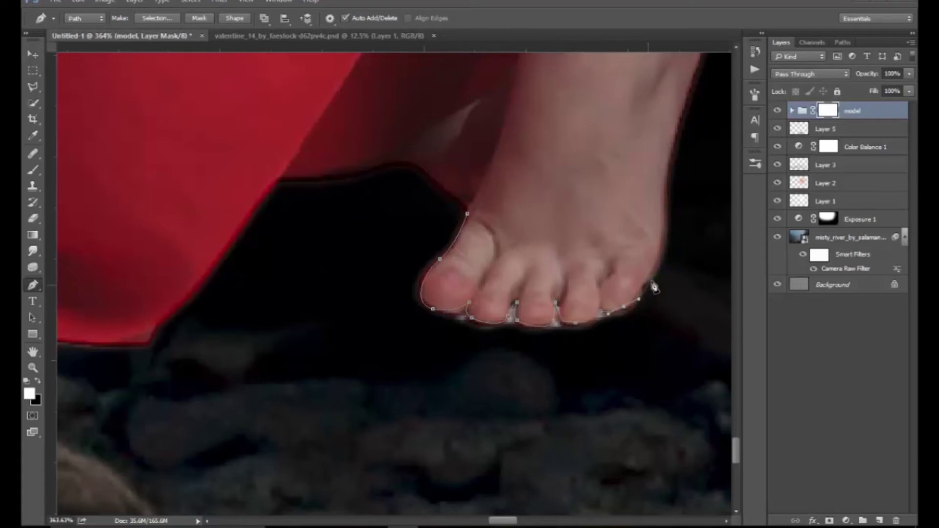
pyautogui.moveTo(664, 321); pyautogui.dragTo(631, 369)
pyautogui.click(575, 395)
pyautogui.moveTo(455, 404); pyautogui.dragTo(431, 391)
pyautogui.click(404, 354)
pyautogui.click(393, 281)
pyautogui.click(438, 213)
# Convert the path to a selection, fill it black on the mask, and deselect.
pyautogui.rightClick(440, 226)
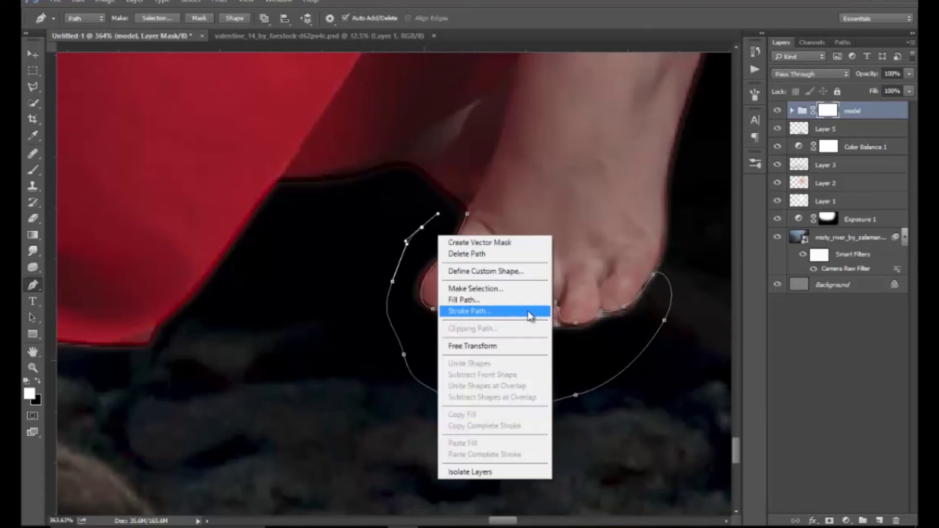
pyautogui.click(494, 289)
pyautogui.click(535, 149)
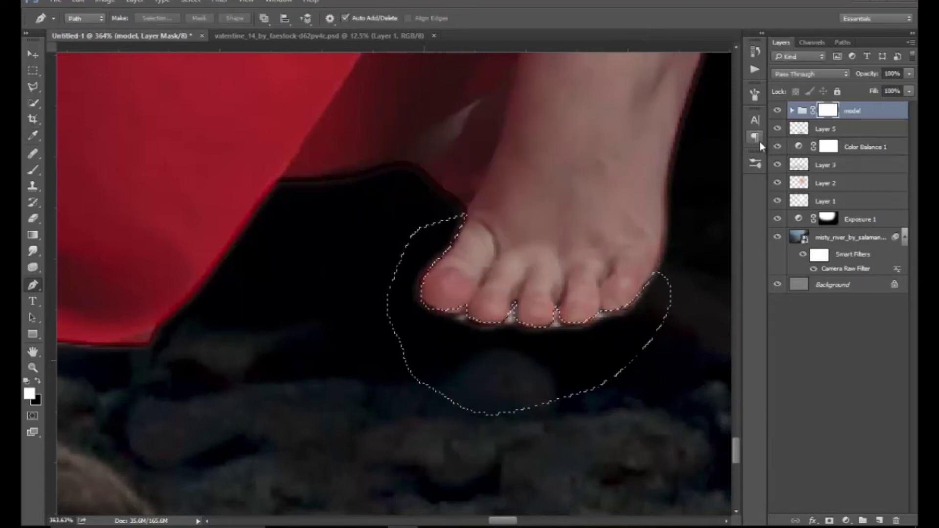
pyautogui.press('Delete')
pyautogui.hotkey('ctrl', 'd')
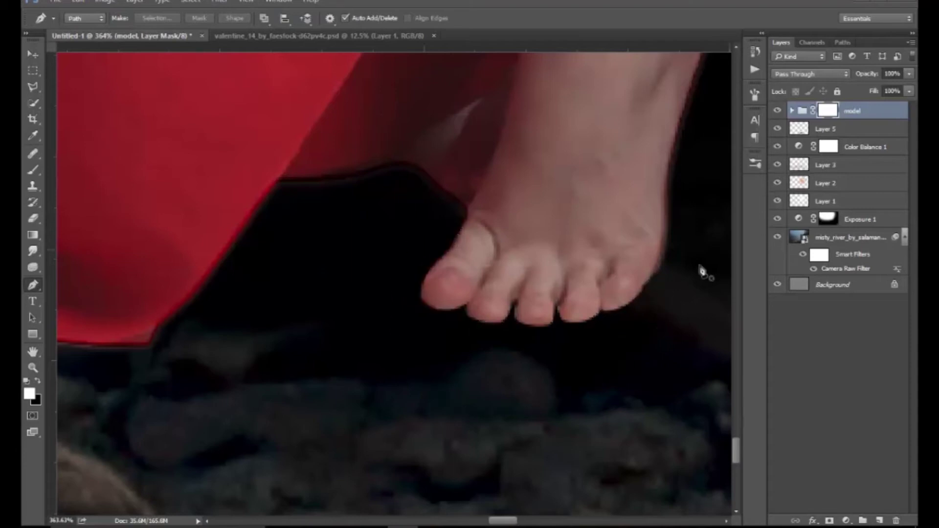
pyautogui.press('z')
pyautogui.keyDown('alt'); pyautogui.click(492, 341); pyautogui.keyUp('alt')
pyautogui.keyDown('alt'); pyautogui.click(528, 350); pyautogui.keyUp('alt')
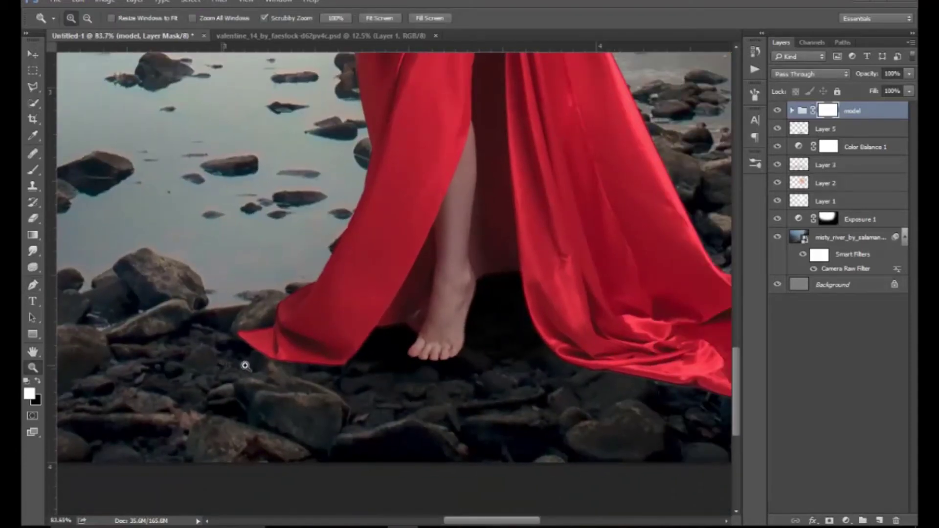
# Switch to a smaller black brush on Layer 5, framing the dress hem.
pyautogui.click(243, 360)
pyautogui.click(33, 170)
pyautogui.press('x')
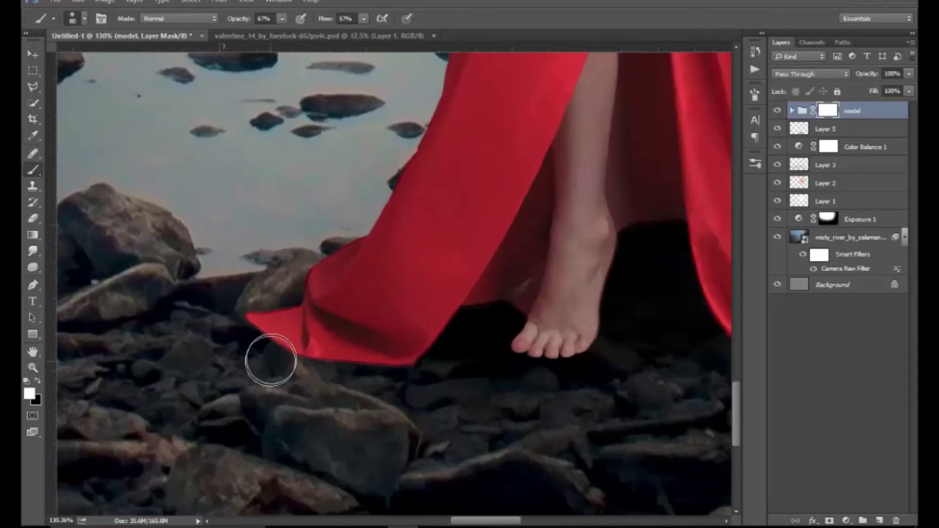
pyautogui.hotkey('alt', '[')
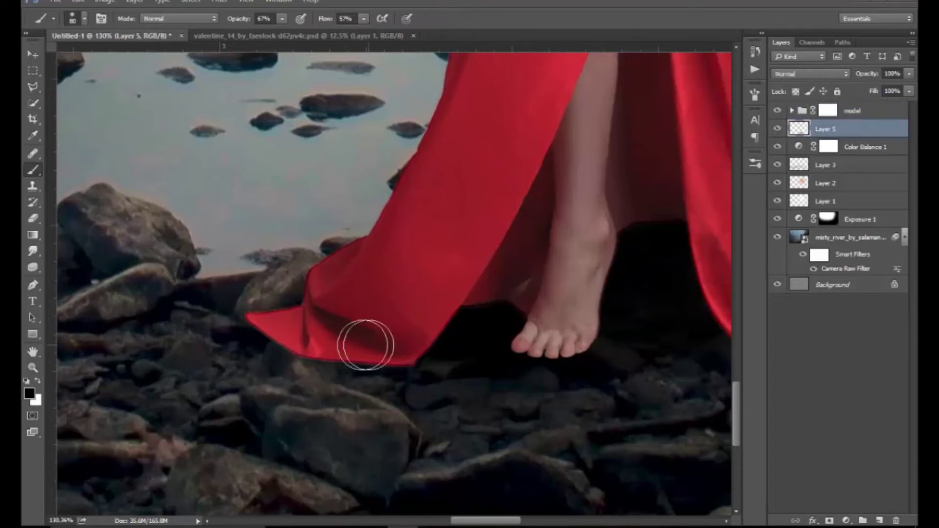
pyautogui.press('[')
pyautogui.press('[')
pyautogui.press('[')
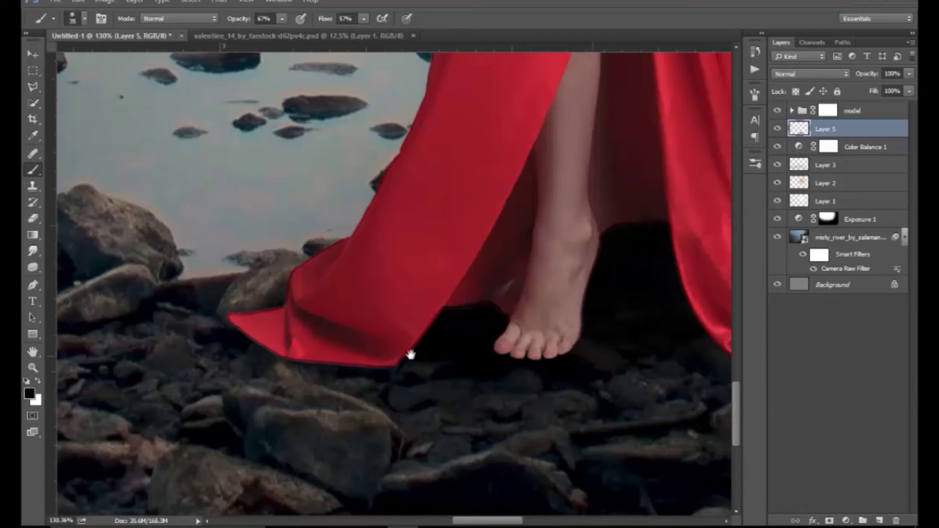
pyautogui.hscroll(5, 408, 357)
pyautogui.hscroll(3, 362, 291)
pyautogui.hscroll(2, 356, 335)
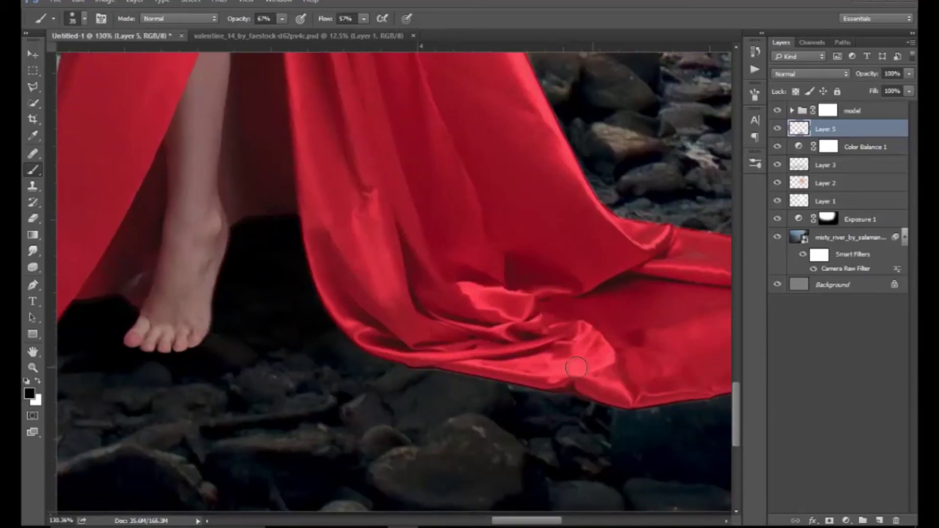
pyautogui.scroll(-3, 450, 314)
pyautogui.scroll(-1, 370, 257)
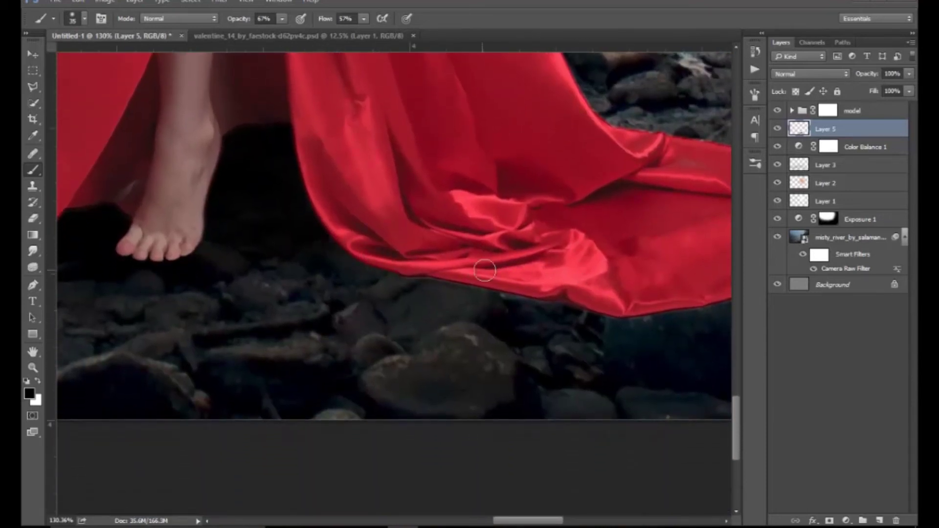
# Paint a dark contact shadow along the dress's lower edge where it meets the rocks.
pyautogui.moveTo(498, 290); pyautogui.dragTo(399, 270)
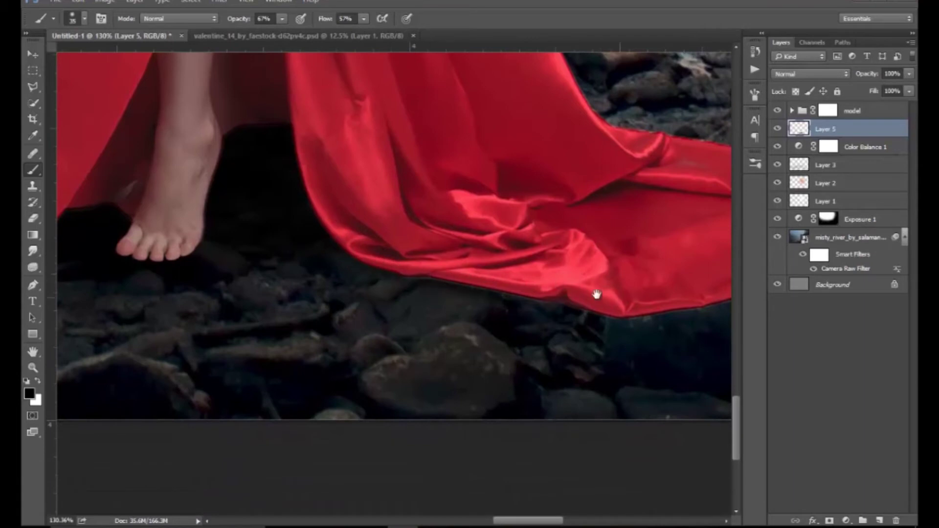
pyautogui.moveTo(617, 297); pyautogui.dragTo(539, 287)
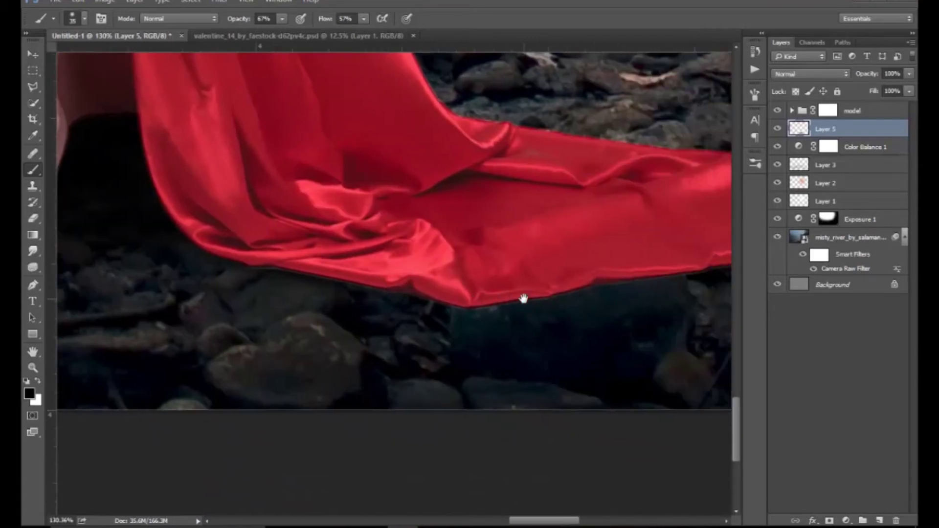
pyautogui.moveTo(597, 299); pyautogui.dragTo(521, 300)
pyautogui.moveTo(657, 295); pyautogui.dragTo(544, 310)
pyautogui.moveTo(703, 277)
pyautogui.mouseDown()
pyautogui.moveTo(633, 282)
pyautogui.moveTo(575, 329)
pyautogui.mouseUp()
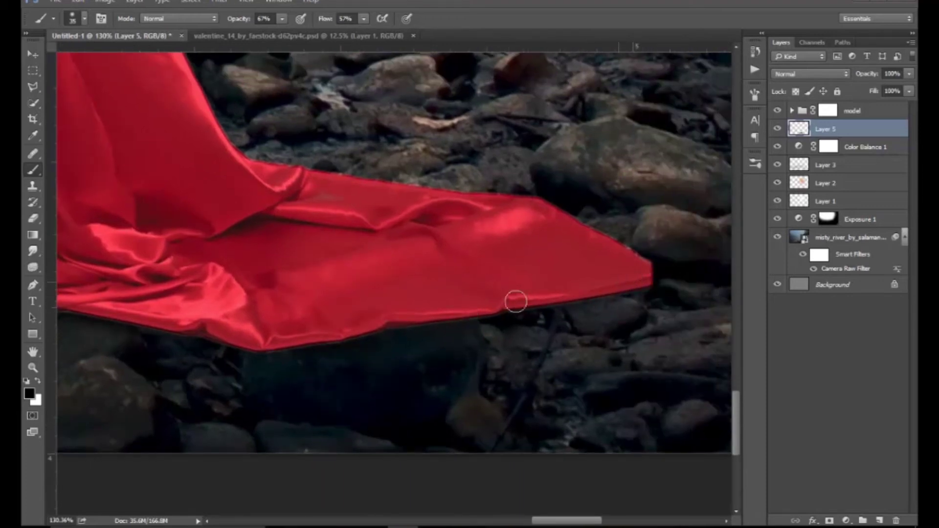
pyautogui.moveTo(438, 328); pyautogui.dragTo(491, 307)
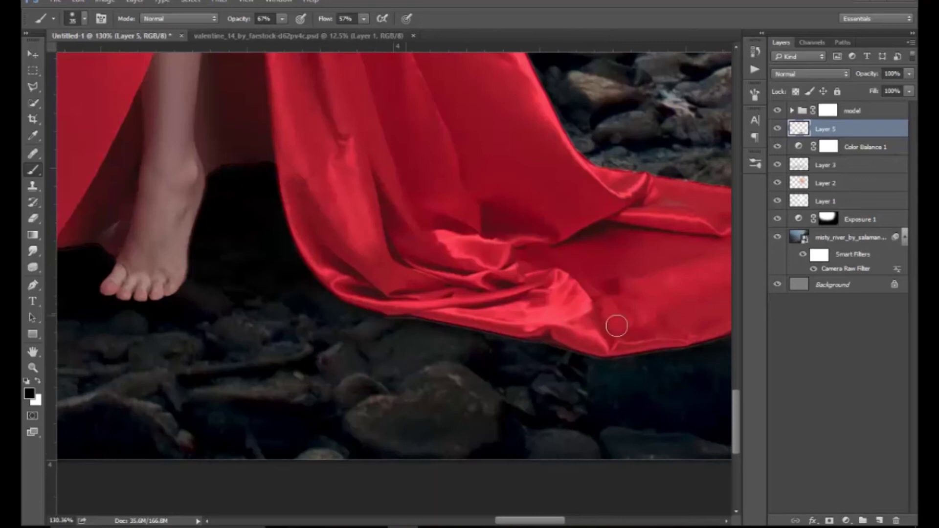
pyautogui.hscroll(-1, 391, 311)
pyautogui.hscroll(-6, 332, 294)
pyautogui.hscroll(-2, 264, 261)
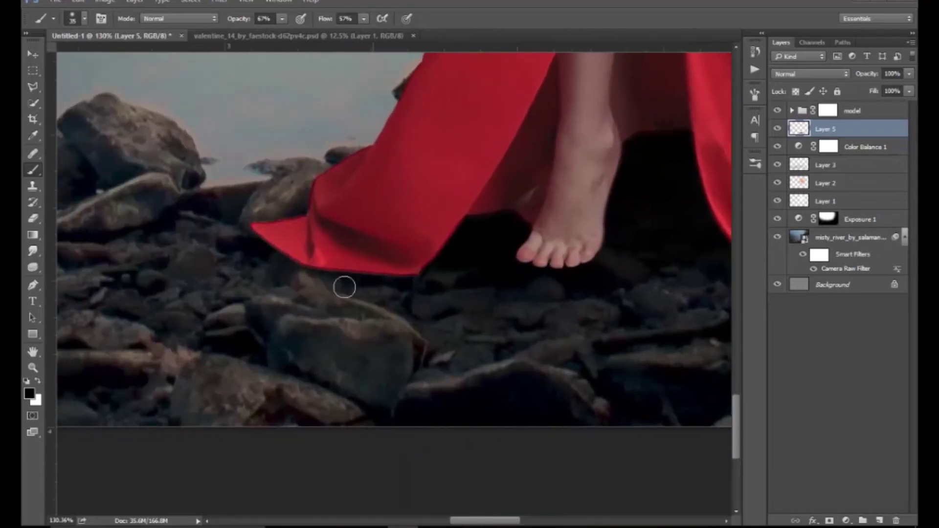
pyautogui.press('z')
pyautogui.scroll(-2, 293, 313)
pyautogui.scroll(-2, 342, 323)
pyautogui.scroll(-1, 318, 325)
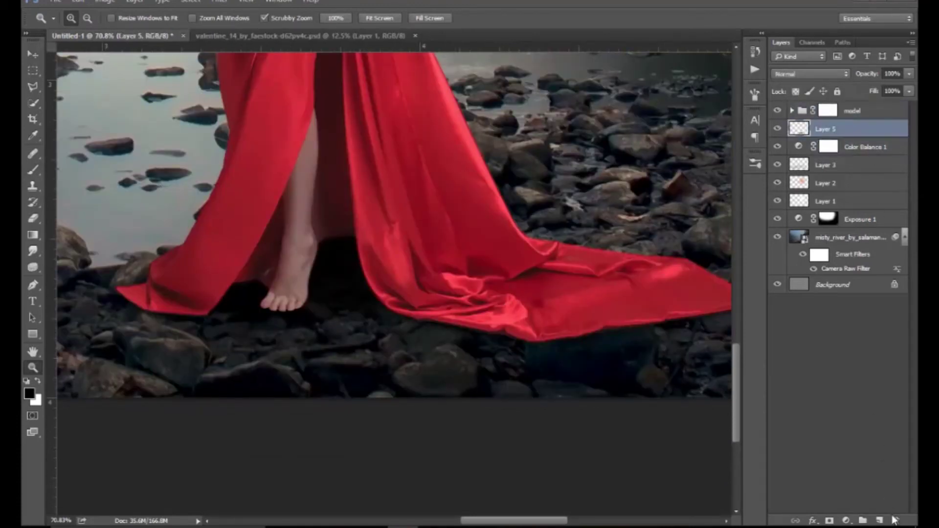
# On new Layer 6, paint a broad 200 px black shadow under the hem at 72% opacity.
pyautogui.click(879, 520)
pyautogui.scroll(-1, 440, 391)
pyautogui.scroll(-1, 339, 336)
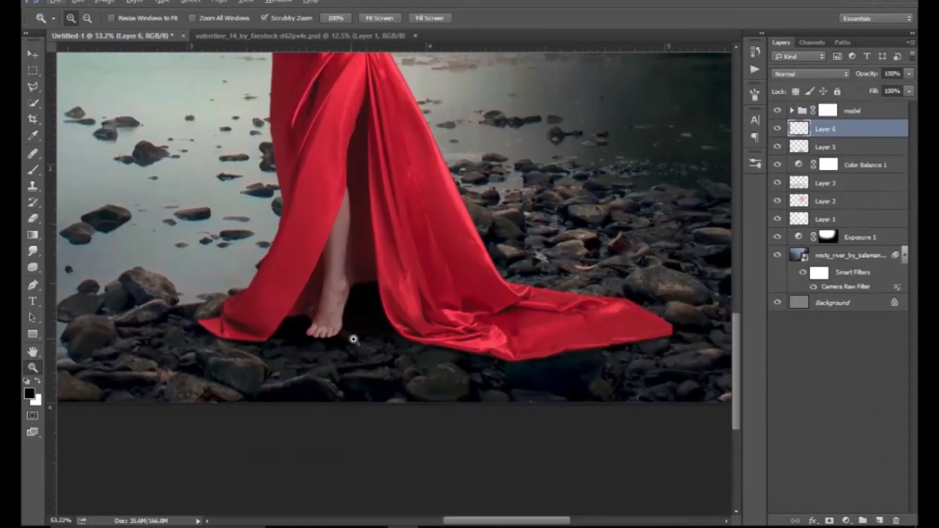
pyautogui.press('b')
pyautogui.press(']')
pyautogui.press(']')
pyautogui.press(']')
pyautogui.press(']')
pyautogui.press(']')
pyautogui.moveTo(239, 347)
pyautogui.mouseDown()
pyautogui.moveTo(273, 346)
pyautogui.moveTo(517, 419)
pyautogui.moveTo(724, 384)
pyautogui.mouseUp()
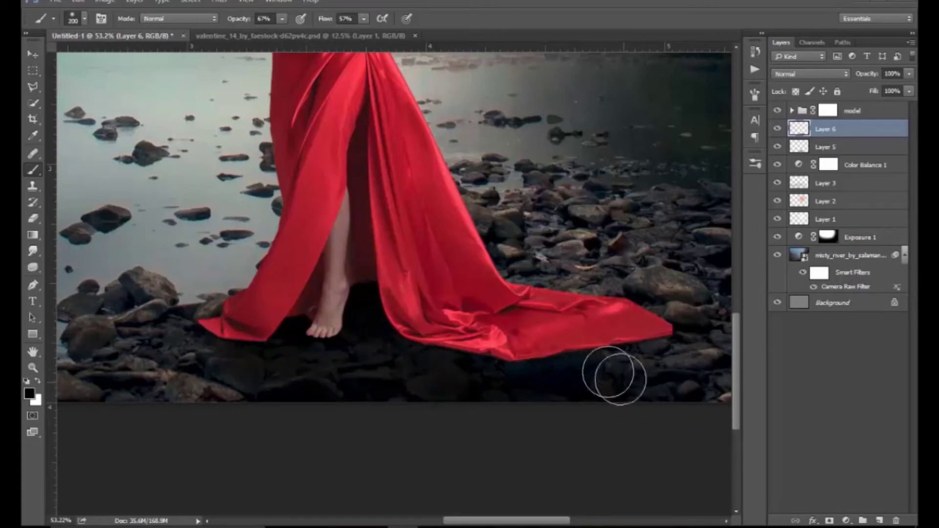
pyautogui.moveTo(606, 351)
pyautogui.mouseDown()
pyautogui.moveTo(431, 367)
pyautogui.moveTo(253, 361)
pyautogui.moveTo(354, 378)
pyautogui.mouseUp()
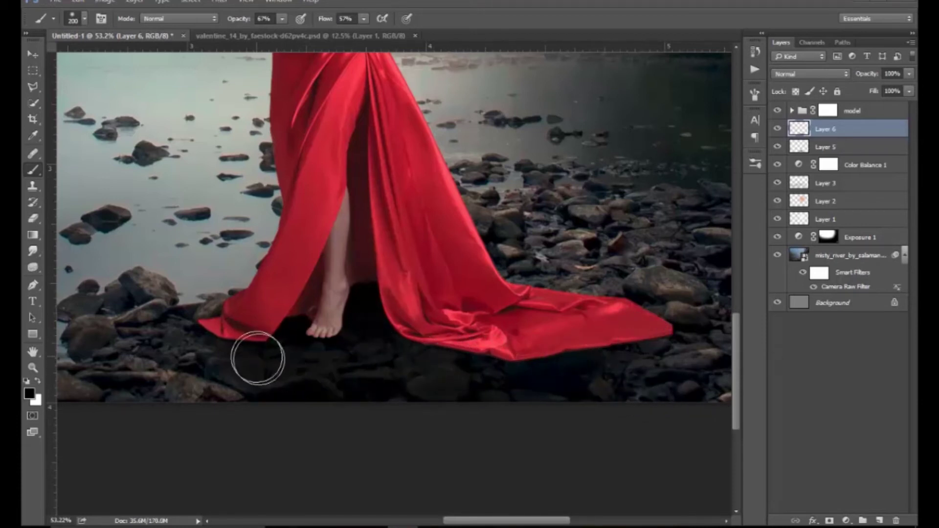
pyautogui.moveTo(910, 75); pyautogui.dragTo(891, 91)
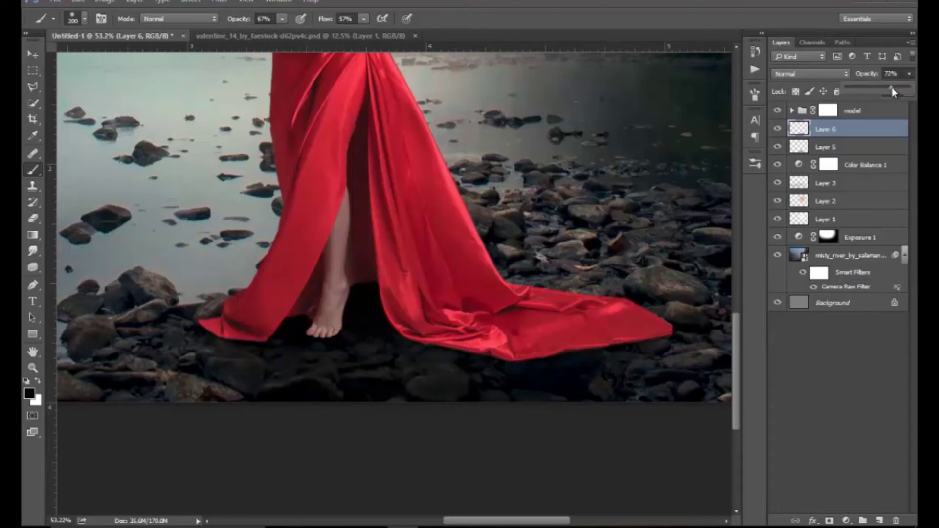
pyautogui.click(828, 110)
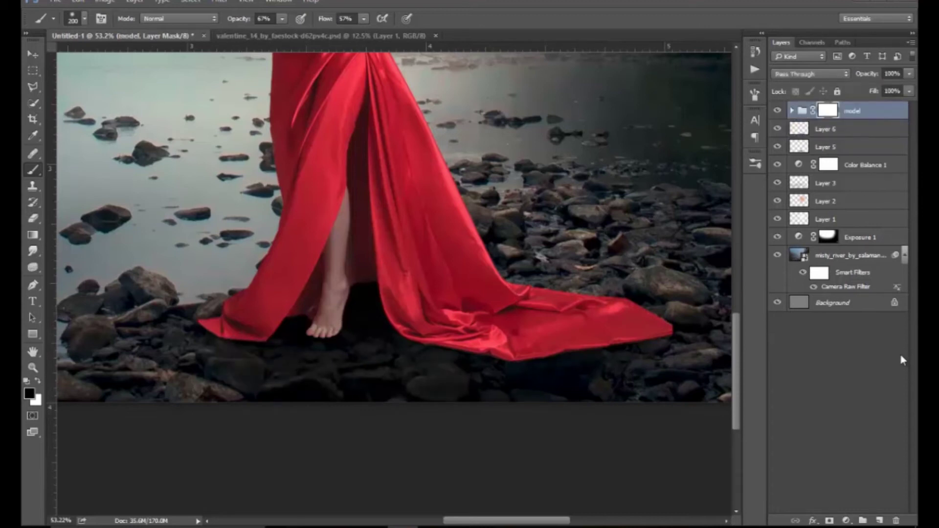
# Create Layer 7 clipped to the model group and paint black shading over the lower dress and feet.
pyautogui.click(879, 521)
pyautogui.keyDown('alt'); pyautogui.click(831, 115); pyautogui.keyUp('alt')
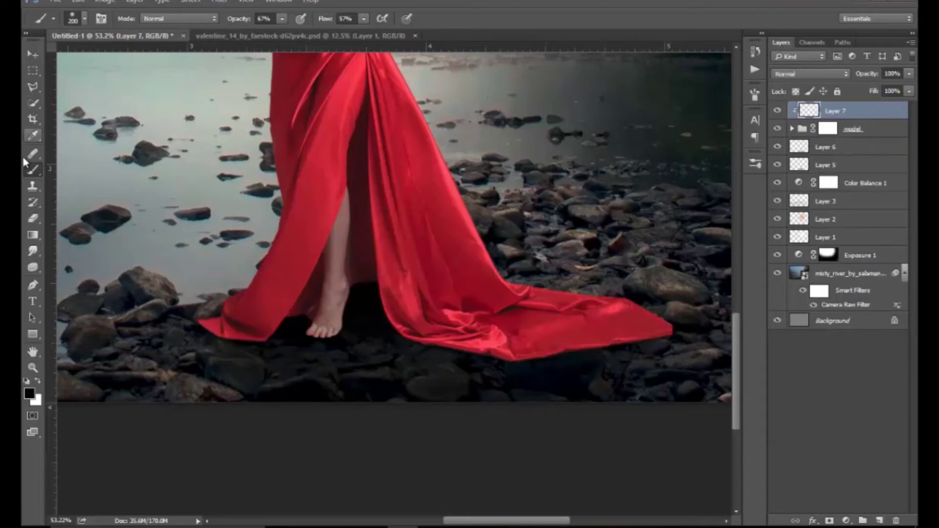
pyautogui.press(']')
pyautogui.press(']')
pyautogui.press(']')
pyautogui.press(']')
pyautogui.press(']')
pyautogui.press(']')
pyautogui.press(']')
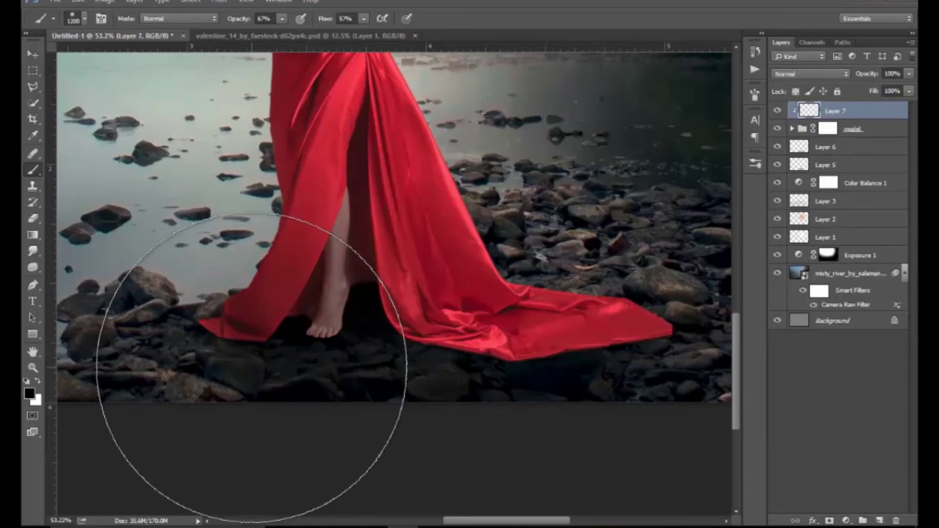
pyautogui.moveTo(540, 397); pyautogui.dragTo(544, 401)
pyautogui.press('[')
pyautogui.press('[')
pyautogui.press('[')
pyautogui.press('[')
pyautogui.press('[')
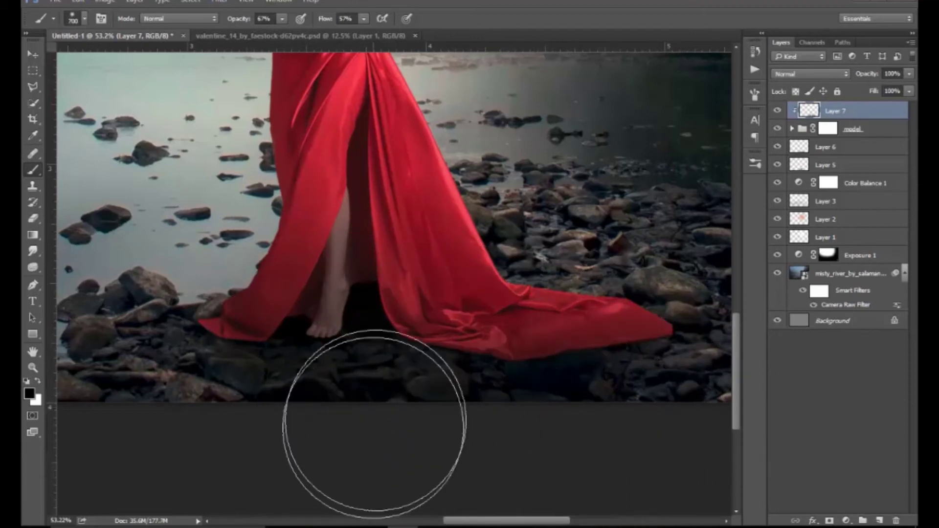
pyautogui.moveTo(409, 398)
pyautogui.mouseDown()
pyautogui.moveTo(323, 377)
pyautogui.moveTo(241, 399)
pyautogui.moveTo(157, 367)
pyautogui.mouseUp()
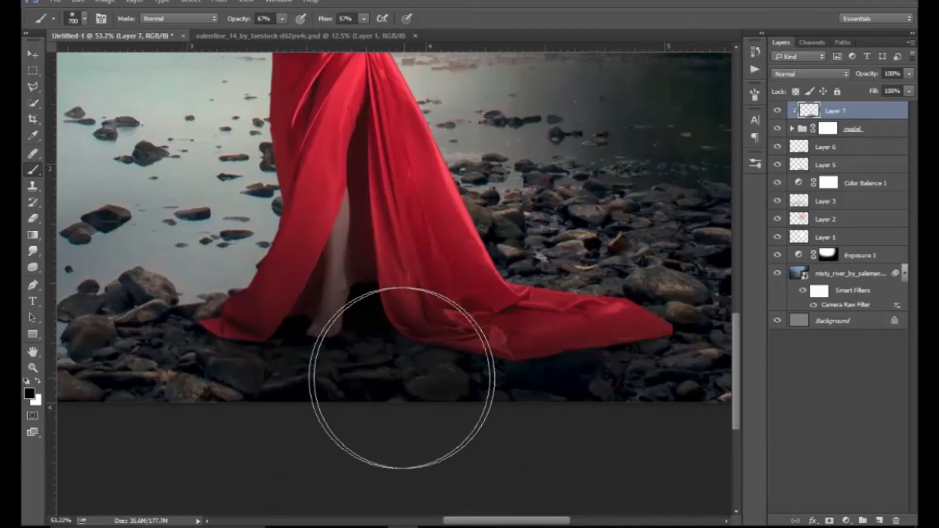
# Compare the shading layer on and off and set its opacity to 89%.
pyautogui.click(33, 218)
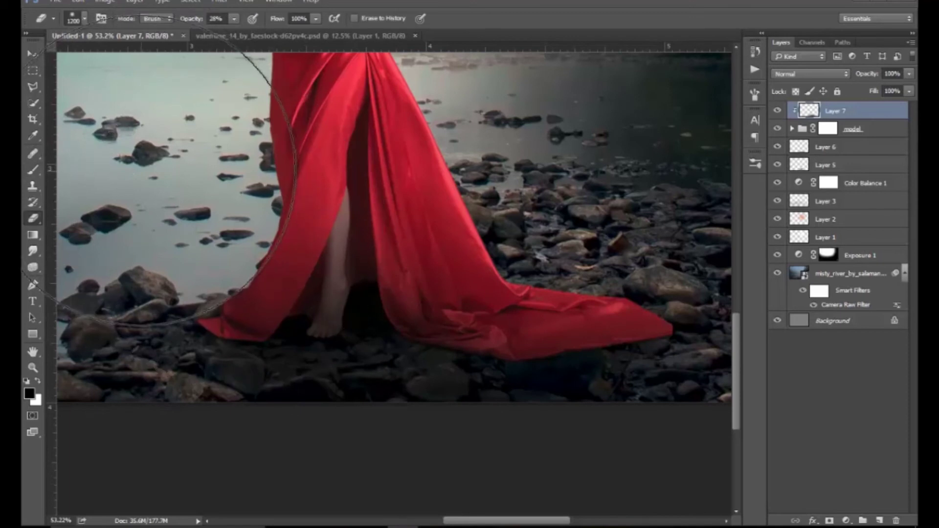
pyautogui.click(778, 110)
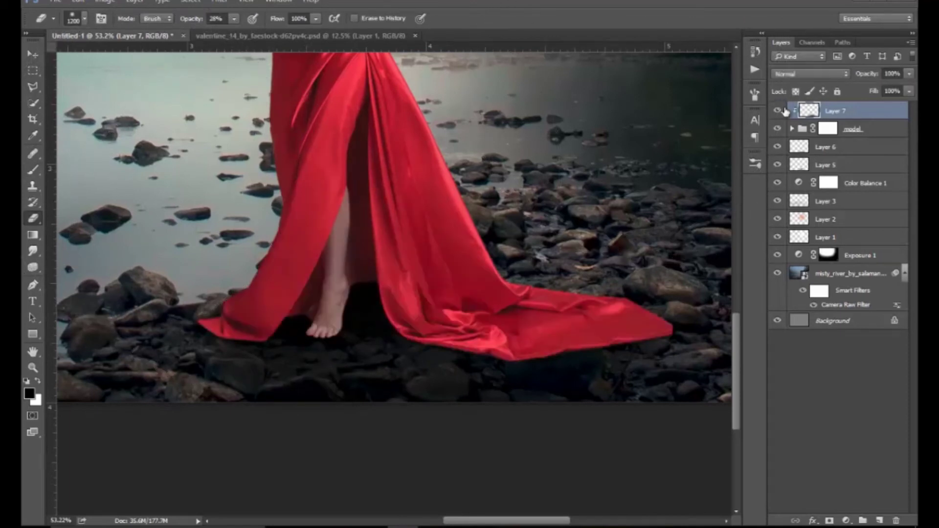
pyautogui.click(777, 111)
pyautogui.doubleClick(791, 111)
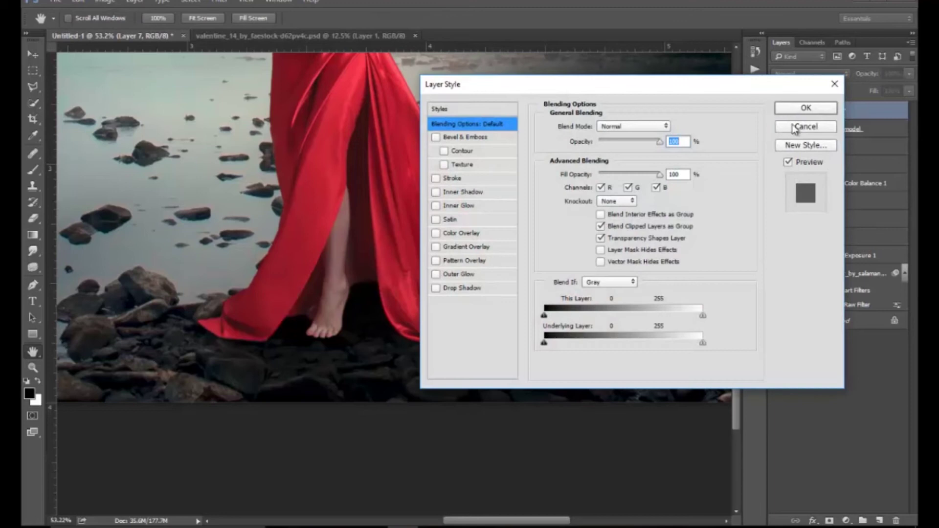
pyautogui.click(795, 127)
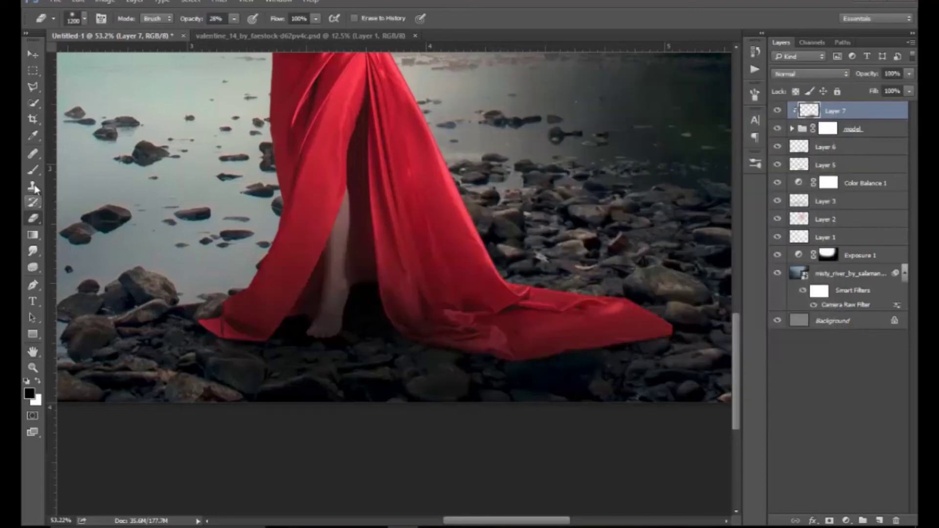
pyautogui.press('z')
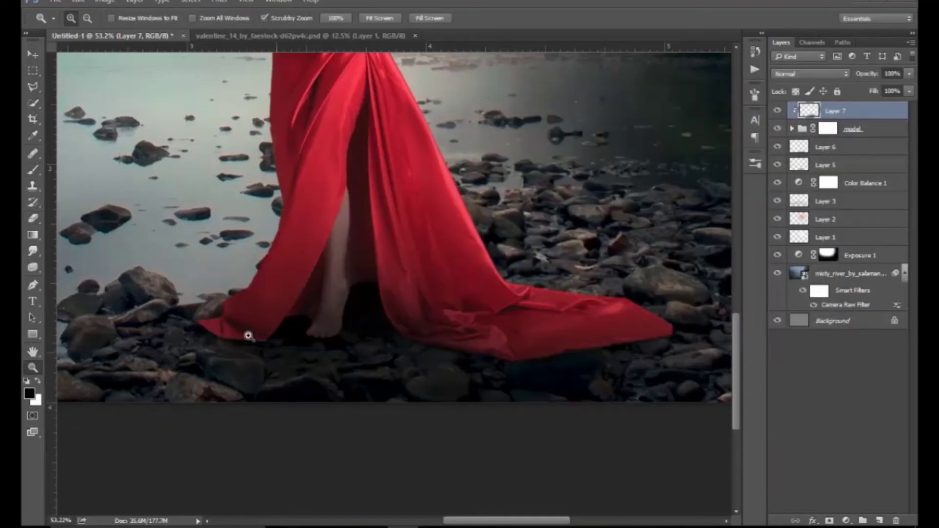
pyautogui.keyDown('alt'); pyautogui.click(249, 336); pyautogui.keyUp('alt')
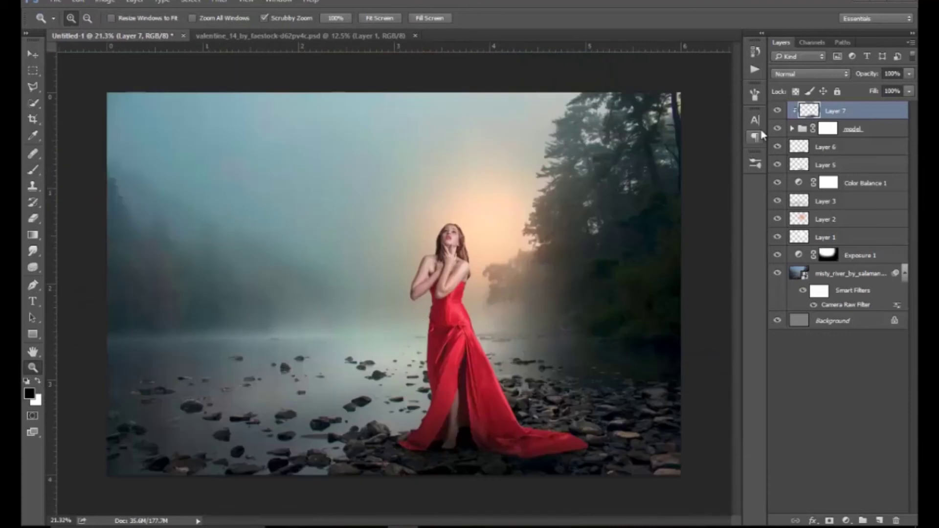
pyautogui.click(777, 110)
pyautogui.click(776, 110)
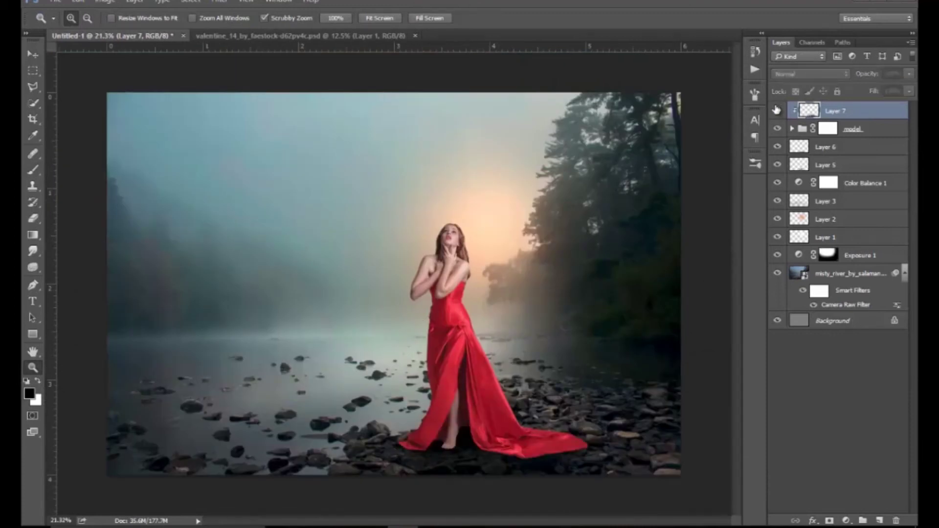
pyautogui.click(776, 110)
pyautogui.click(909, 74)
pyautogui.moveTo(899, 88); pyautogui.dragTo(902, 88)
# Add a Brightness/Contrast adjustment layer above the model group.
pyautogui.moveTo(563, 375)
pyautogui.mouseDown()
pyautogui.moveTo(431, 398)
pyautogui.moveTo(488, 408)
pyautogui.mouseUp()
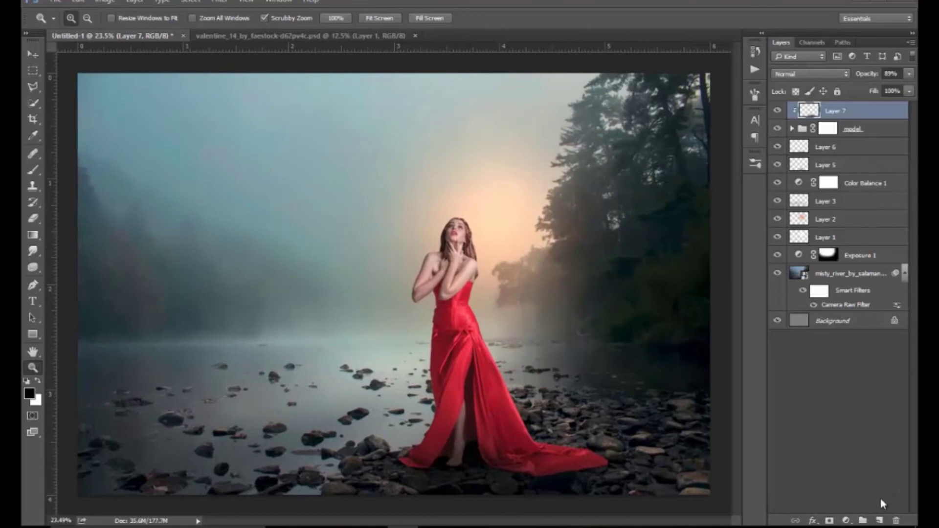
pyautogui.click(846, 520)
pyautogui.click(853, 342)
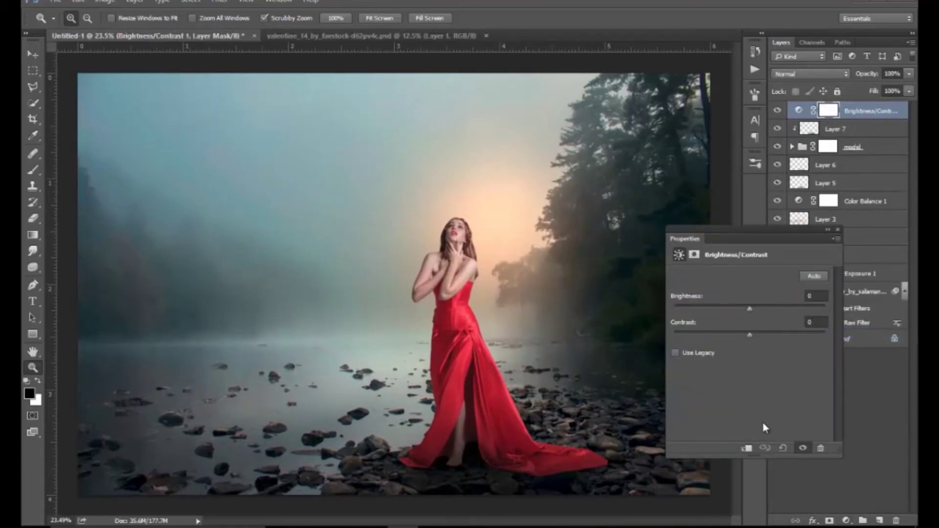
# Clip the Brightness/Contrast adjustment to Layer 7 and set Brightness to -46.
pyautogui.click(747, 448)
pyautogui.moveTo(749, 308); pyautogui.dragTo(729, 309)
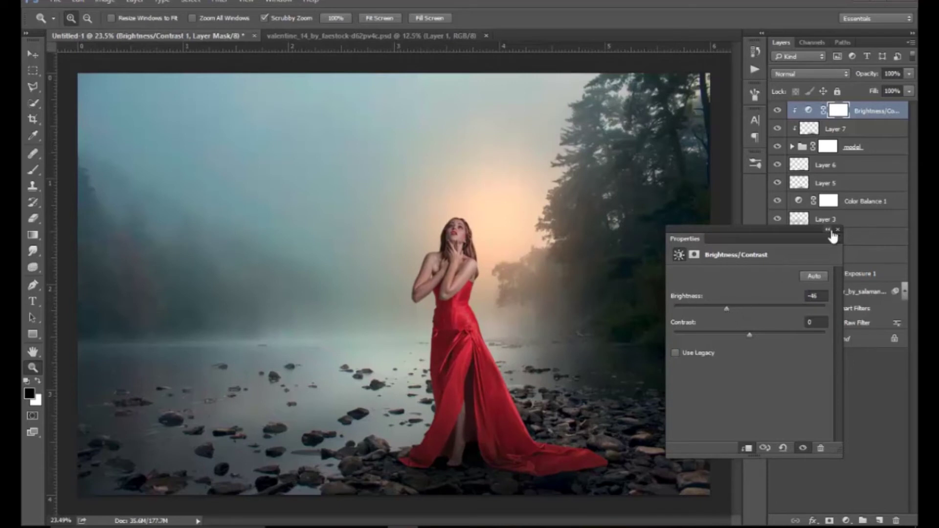
pyautogui.click(837, 231)
pyautogui.click(777, 110)
pyautogui.moveTo(495, 264); pyautogui.dragTo(536, 283)
# Mask the darkening off her head and shoulders with a large black brush at 100% flow.
pyautogui.press('b')
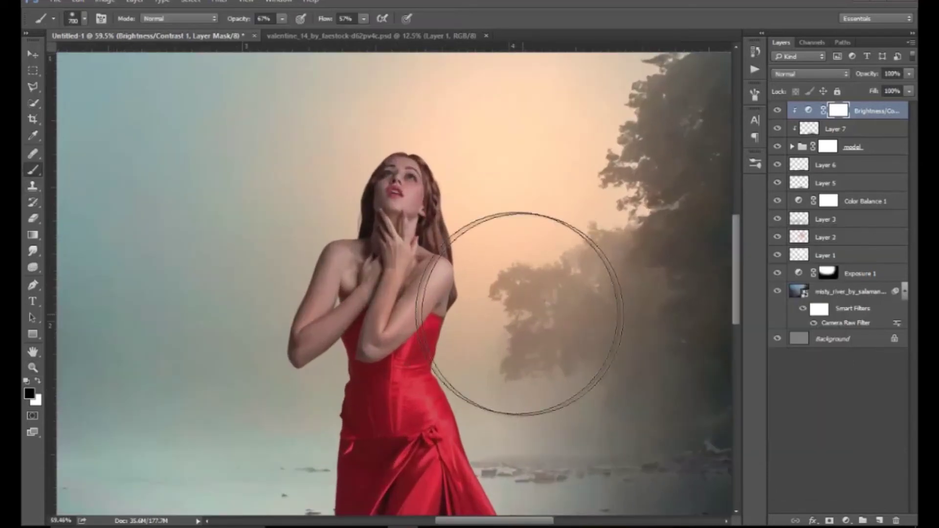
pyautogui.moveTo(323, 20); pyautogui.dragTo(345, 19)
pyautogui.press(']')
pyautogui.press(']')
pyautogui.press(']')
pyautogui.press(']')
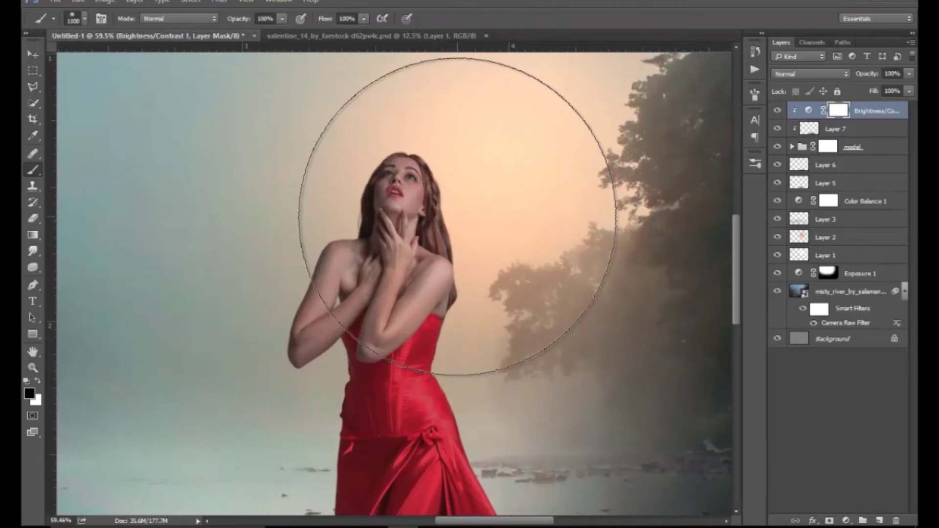
pyautogui.click(458, 217)
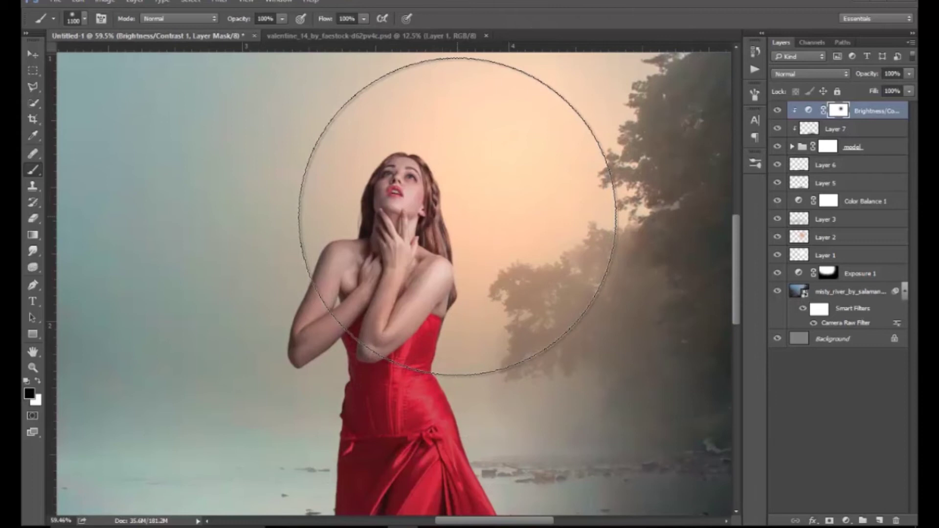
pyautogui.click(777, 111)
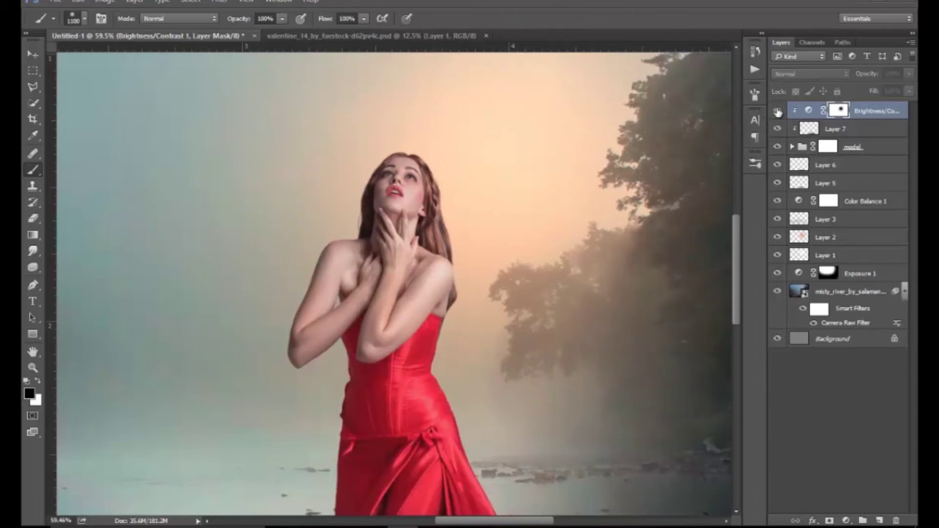
pyautogui.click(776, 111)
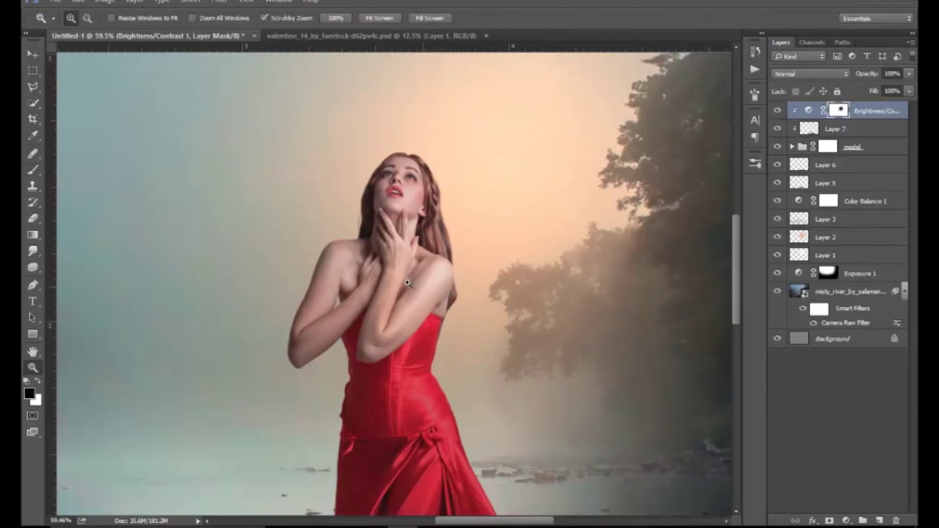
pyautogui.press('z')
pyautogui.moveTo(611, 279); pyautogui.dragTo(538, 279)
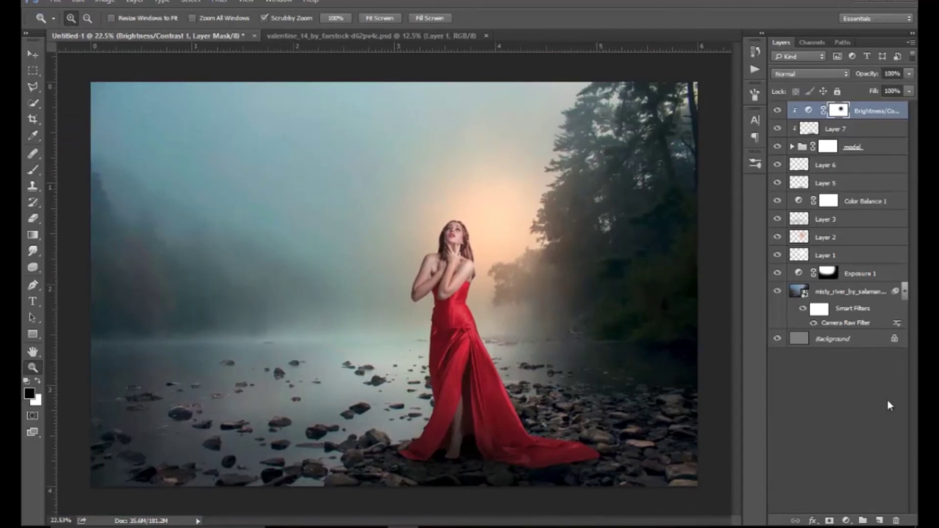
pyautogui.click(846, 521)
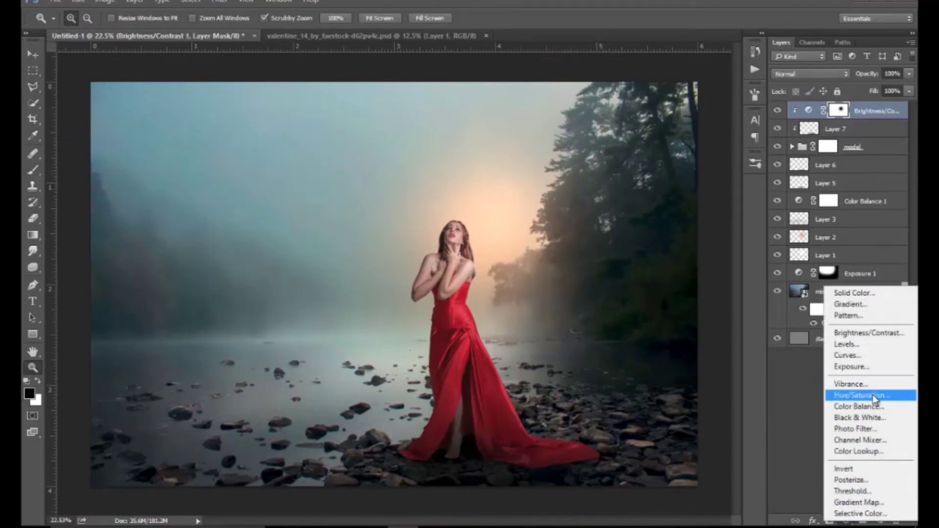
# Add a clipped Hue/Saturation adjustment with Saturation at -31 on the model.
pyautogui.click(856, 395)
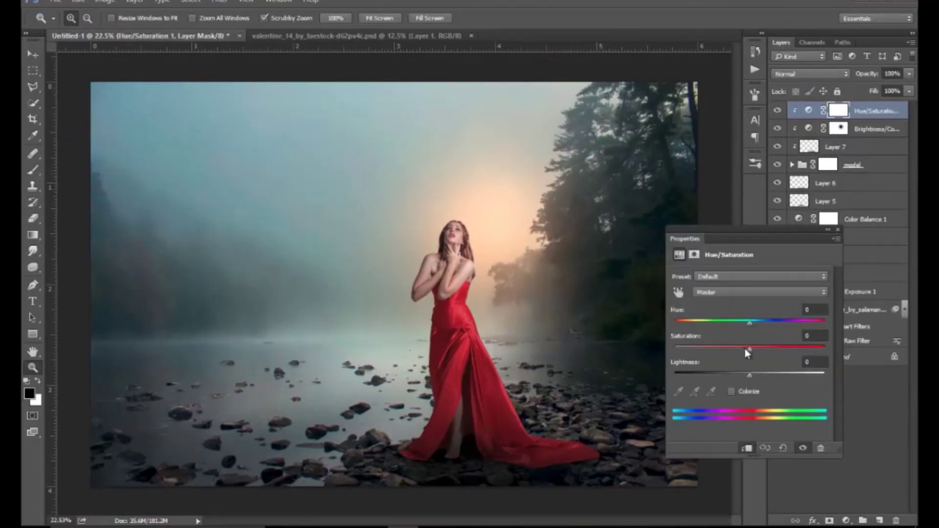
pyautogui.moveTo(748, 346); pyautogui.dragTo(735, 346)
pyautogui.moveTo(729, 348); pyautogui.dragTo(727, 348)
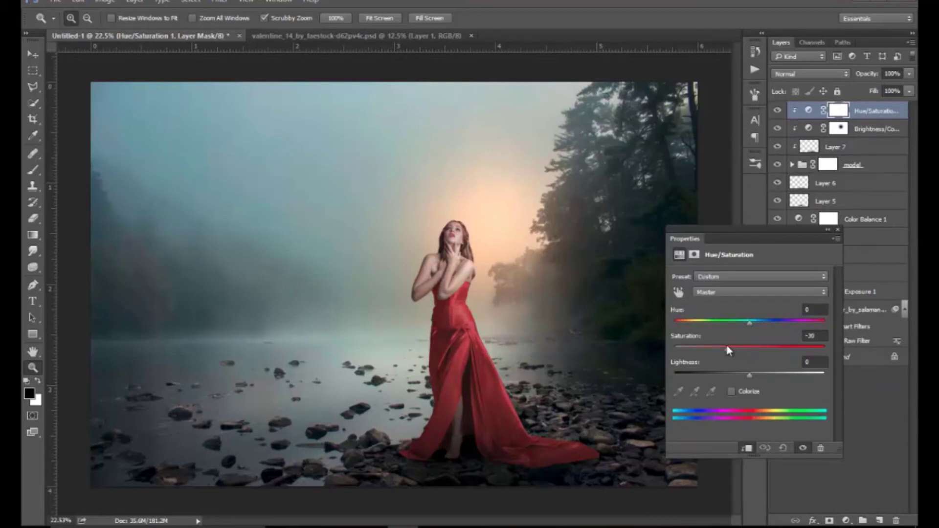
pyautogui.click(838, 230)
pyautogui.click(778, 110)
pyautogui.click(777, 110)
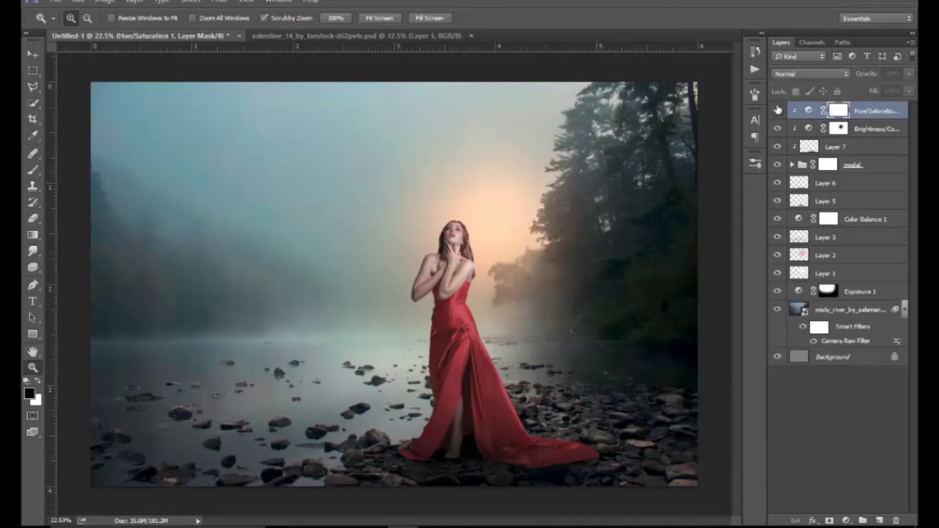
# Check the desaturated model up close, then add an empty Layer 8 on top.
pyautogui.moveTo(514, 290)
pyautogui.mouseDown()
pyautogui.moveTo(497, 287)
pyautogui.moveTo(505, 315)
pyautogui.moveTo(514, 311)
pyautogui.mouseUp()
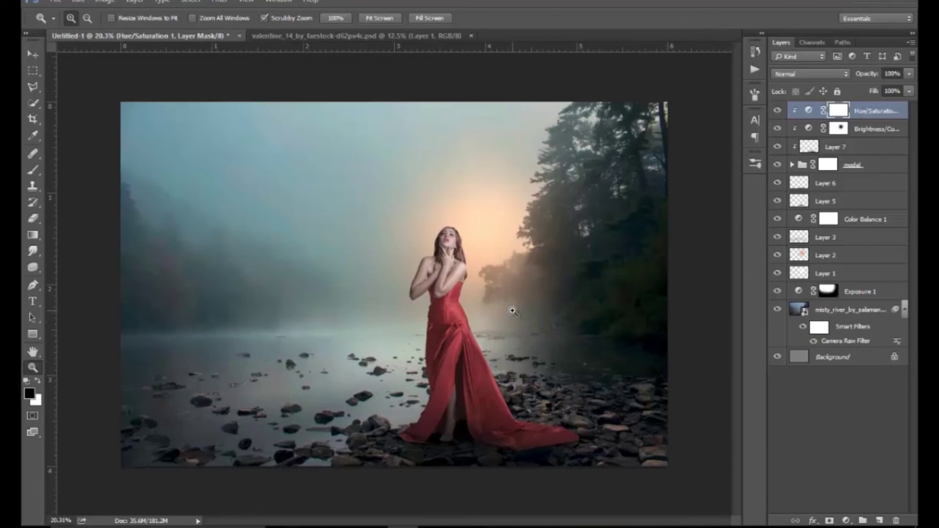
pyautogui.moveTo(442, 263); pyautogui.dragTo(719, 189)
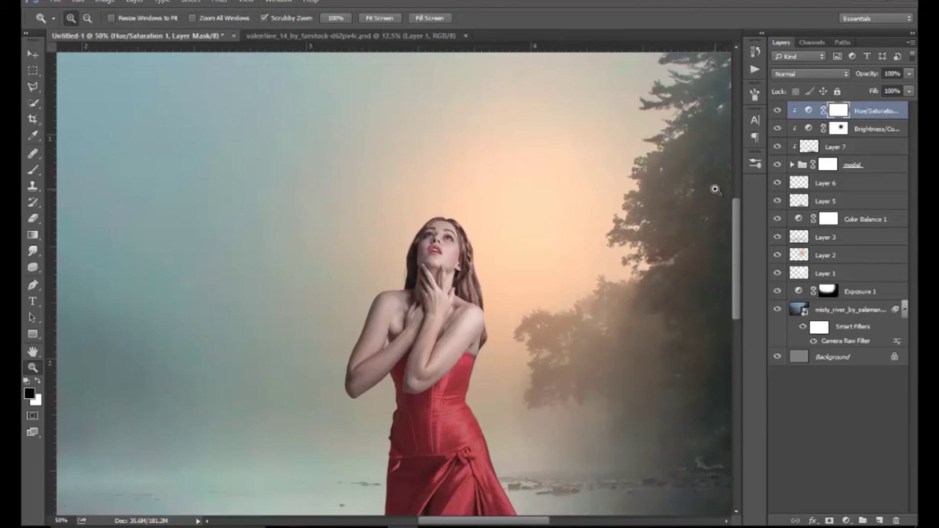
pyautogui.moveTo(690, 204)
pyautogui.mouseDown()
pyautogui.moveTo(682, 228)
pyautogui.moveTo(691, 242)
pyautogui.mouseUp()
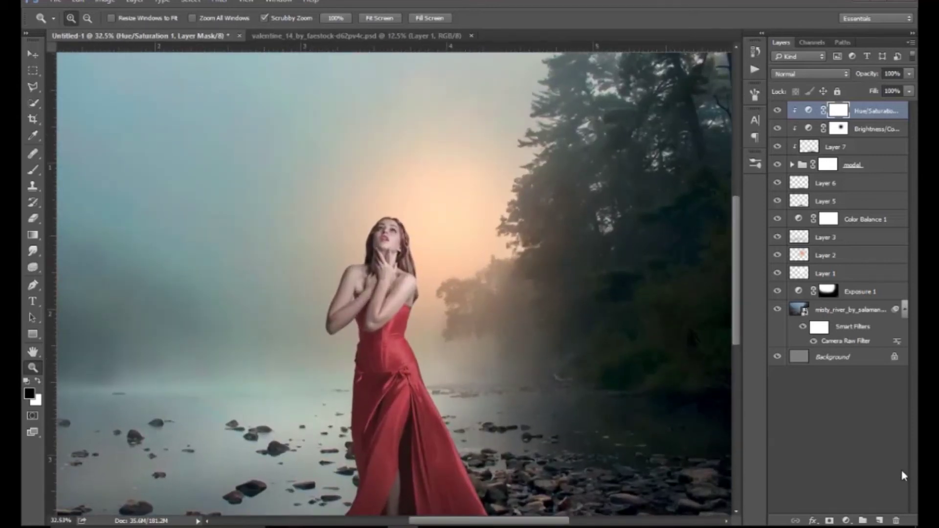
pyautogui.click(879, 521)
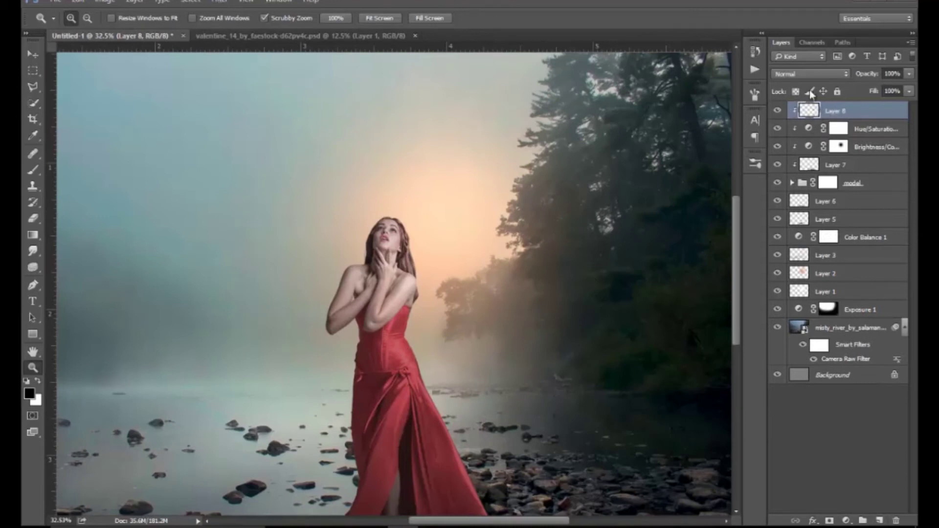
# Set Layer 8's blend mode to Soft Light.
pyautogui.click(809, 74)
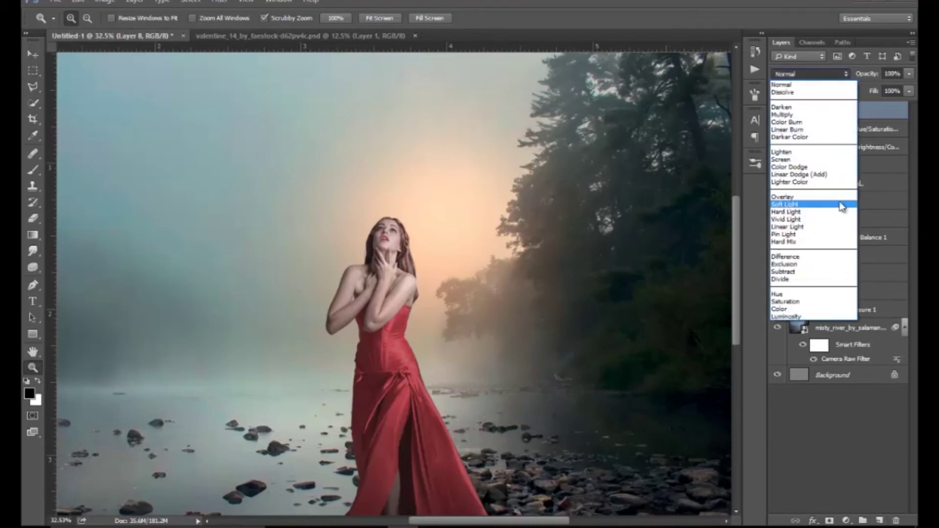
pyautogui.press('Escape')
pyautogui.hotkey('shift', 'alt', 'f')
pyautogui.moveTo(425, 241); pyautogui.dragTo(446, 269)
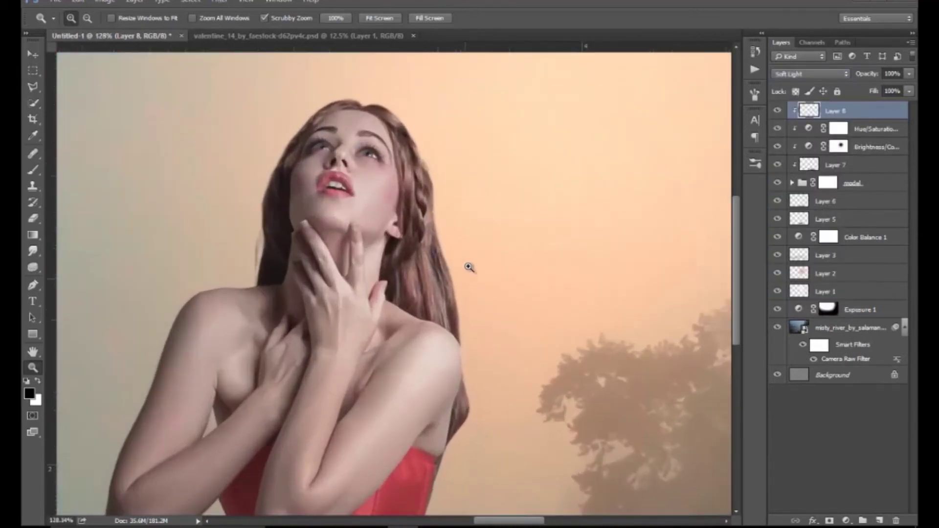
pyautogui.scroll(3, 429, 352)
# Set up a small soft white brush at 2% flow.
pyautogui.click(32, 171)
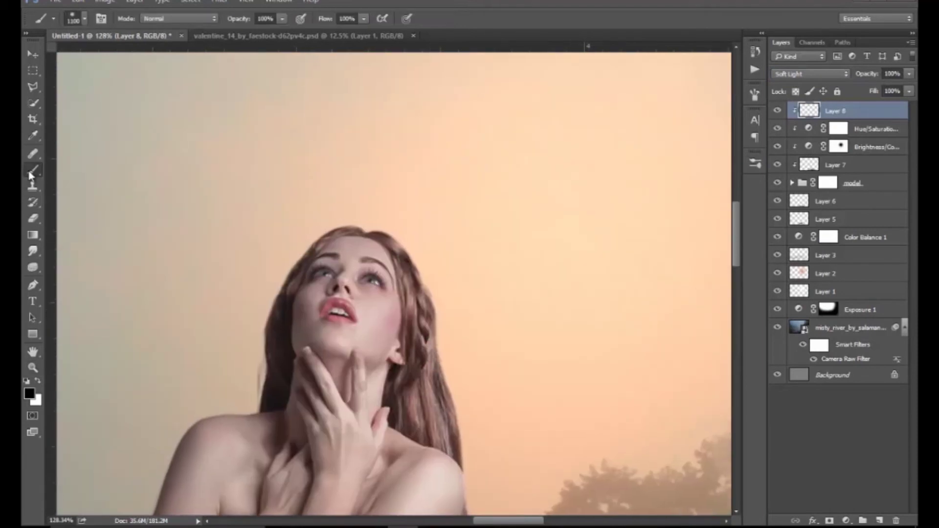
pyautogui.rightClick(286, 161)
pyautogui.moveTo(345, 188); pyautogui.dragTo(358, 189)
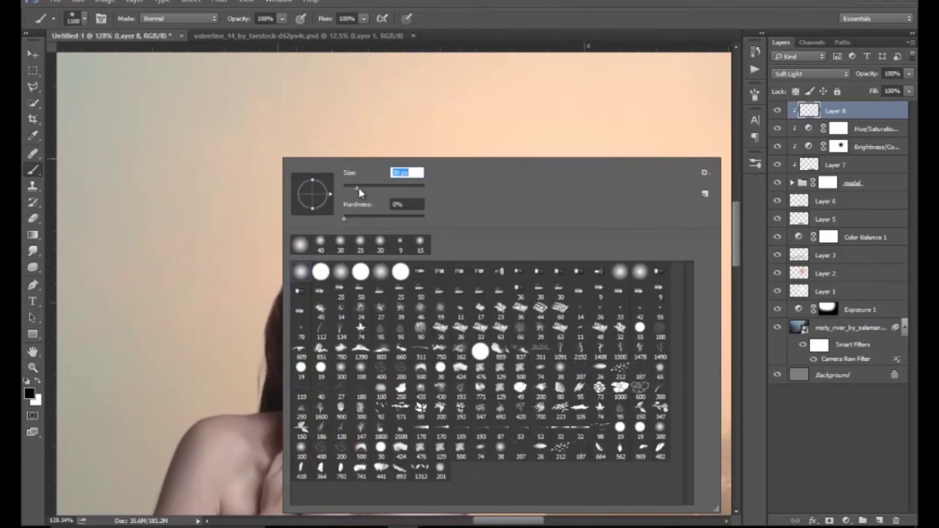
pyautogui.press('Return')
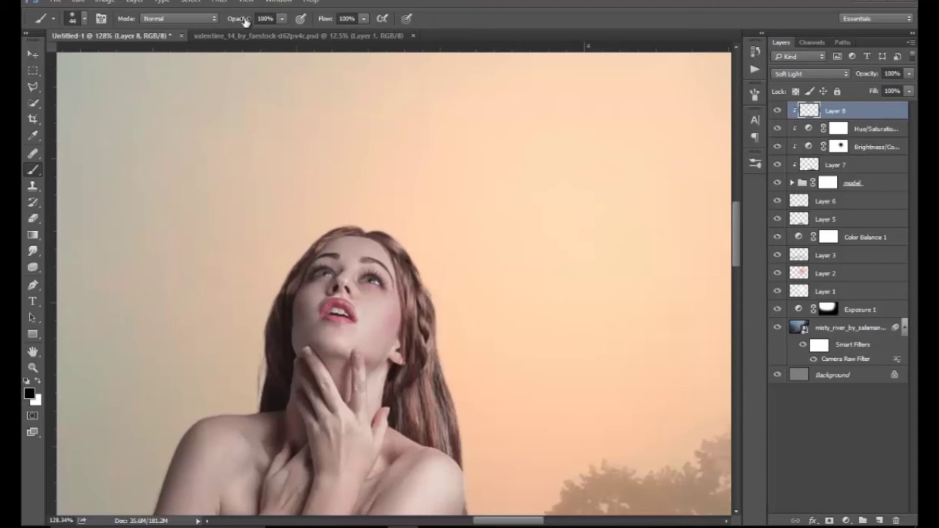
pyautogui.click(351, 18)
pyautogui.write('2')
pyautogui.scroll(1, 374, 257)
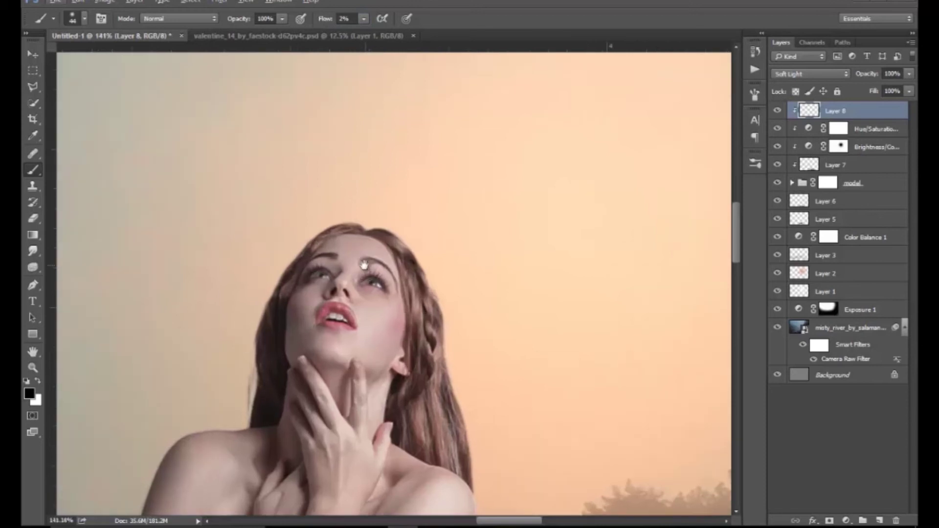
pyautogui.press('[')
pyautogui.press('[')
pyautogui.press('[')
pyautogui.press(']')
pyautogui.press('x')
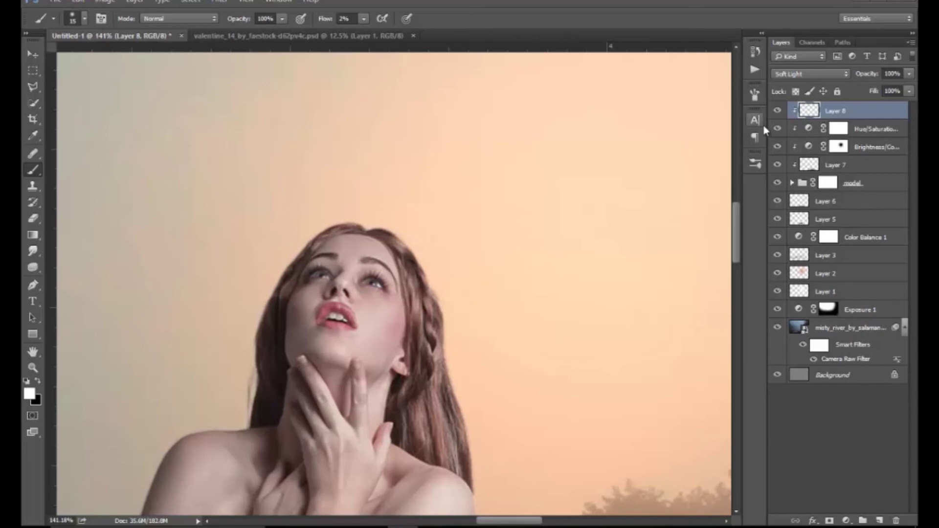
# Paint faint white highlights over the face and cheek, toggling Layer 8 to compare.
pyautogui.click(779, 111)
pyautogui.click(778, 111)
pyautogui.press(']')
pyautogui.press('[')
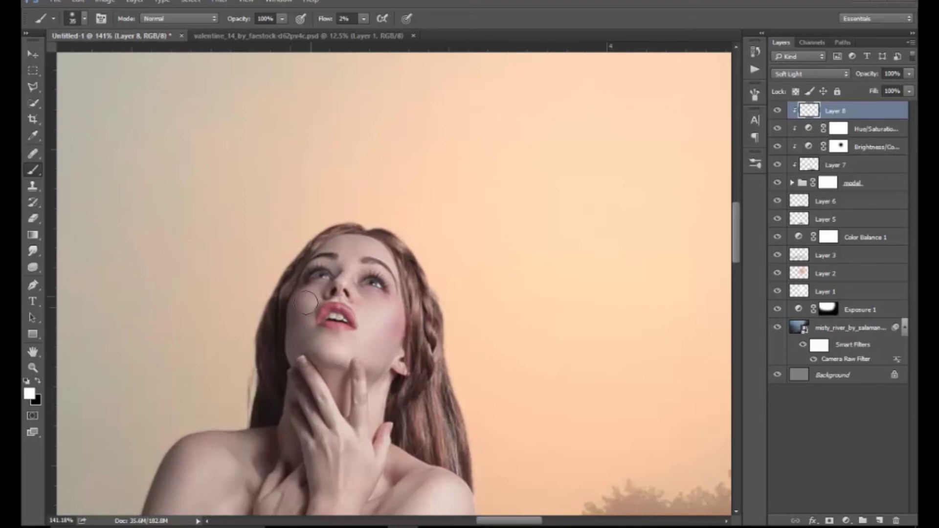
pyautogui.scroll(-3, 305, 321)
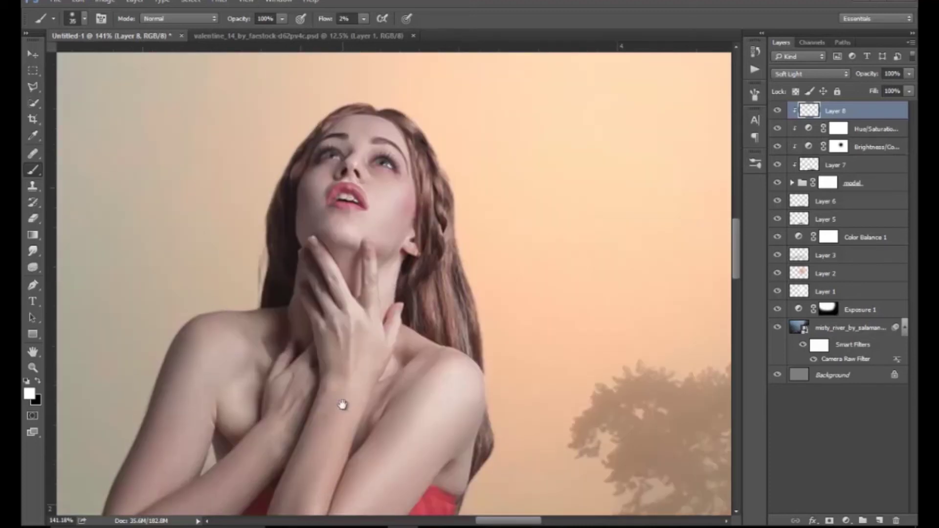
# Paint faint white highlights along both forearms.
pyautogui.scroll(-3, 339, 398)
pyautogui.press('[')
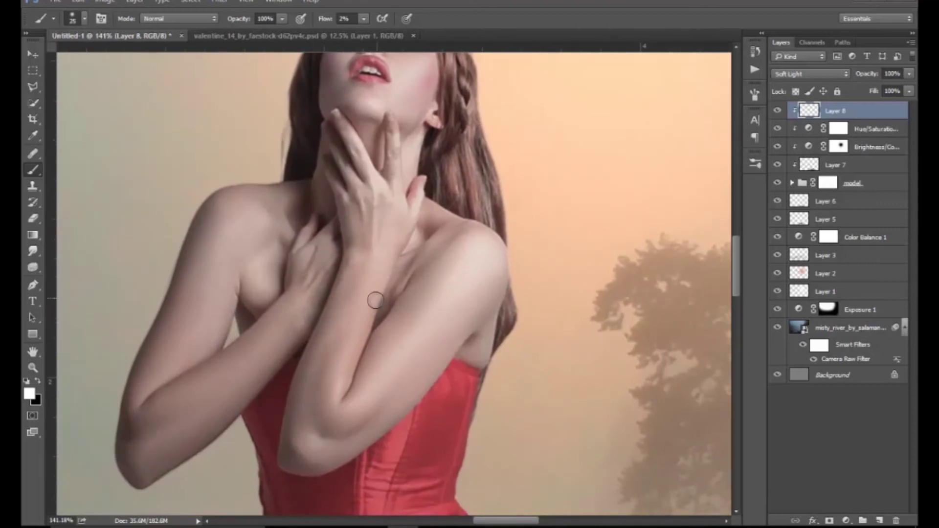
pyautogui.moveTo(369, 316)
pyautogui.mouseDown()
pyautogui.moveTo(377, 257)
pyautogui.moveTo(328, 414)
pyautogui.moveTo(382, 251)
pyautogui.moveTo(329, 398)
pyautogui.moveTo(344, 411)
pyautogui.moveTo(445, 294)
pyautogui.moveTo(388, 371)
pyautogui.moveTo(418, 345)
pyautogui.moveTo(383, 377)
pyautogui.moveTo(484, 258)
pyautogui.moveTo(387, 375)
pyautogui.moveTo(478, 255)
pyautogui.moveTo(346, 405)
pyautogui.moveTo(442, 340)
pyautogui.moveTo(394, 371)
pyautogui.moveTo(423, 346)
pyautogui.moveTo(465, 279)
pyautogui.moveTo(358, 381)
pyautogui.moveTo(367, 273)
pyautogui.moveTo(352, 304)
pyautogui.moveTo(360, 299)
pyautogui.mouseUp()
pyautogui.press(']')
pyautogui.press(']')
pyautogui.press(']')
pyautogui.press(']')
pyautogui.press('[')
pyautogui.press('[')
pyautogui.press('[')
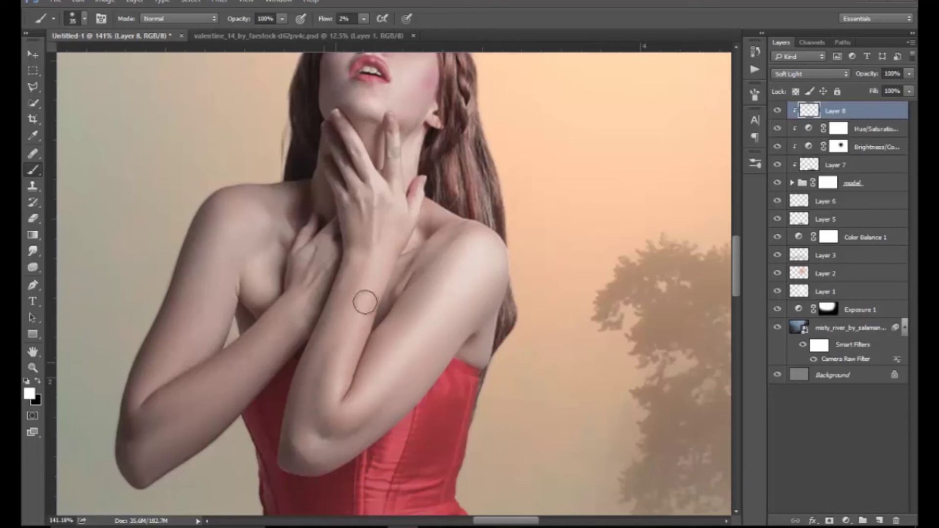
pyautogui.moveTo(197, 394)
pyautogui.mouseDown()
pyautogui.moveTo(287, 339)
pyautogui.moveTo(151, 409)
pyautogui.moveTo(266, 325)
pyautogui.moveTo(236, 374)
pyautogui.moveTo(163, 409)
pyautogui.moveTo(185, 391)
pyautogui.moveTo(160, 415)
pyautogui.mouseUp()
# Lighten the left forearm, elbow and upper arm with the brush enlarged to 50.
pyautogui.press(']')
pyautogui.moveTo(243, 364)
pyautogui.mouseDown()
pyautogui.moveTo(188, 383)
pyautogui.moveTo(155, 451)
pyautogui.mouseUp()
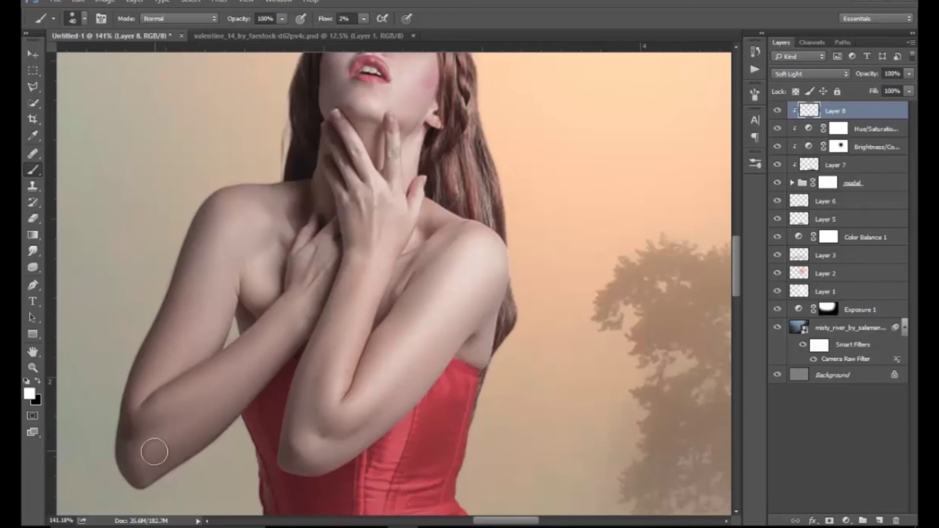
pyautogui.moveTo(258, 360); pyautogui.dragTo(159, 445)
pyautogui.press(']')
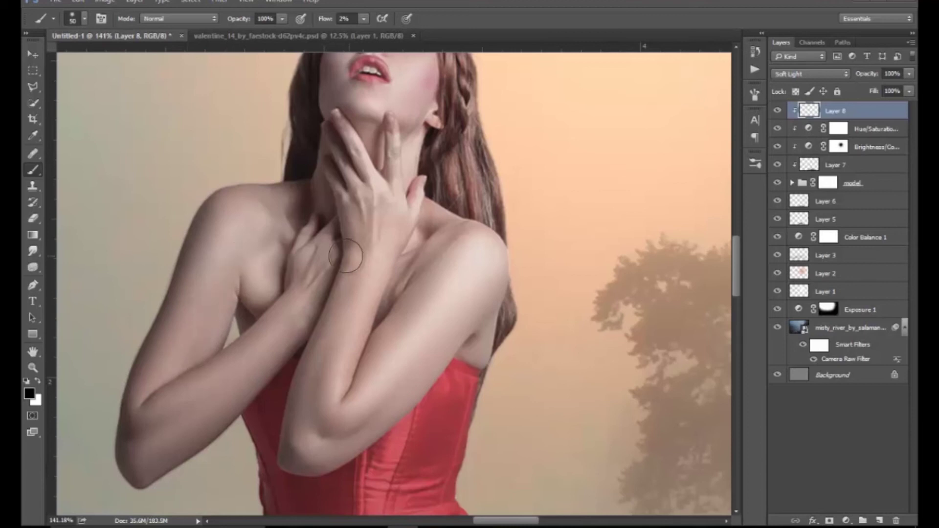
pyautogui.moveTo(398, 416)
pyautogui.mouseDown()
pyautogui.moveTo(447, 321)
pyautogui.moveTo(468, 316)
pyautogui.mouseUp()
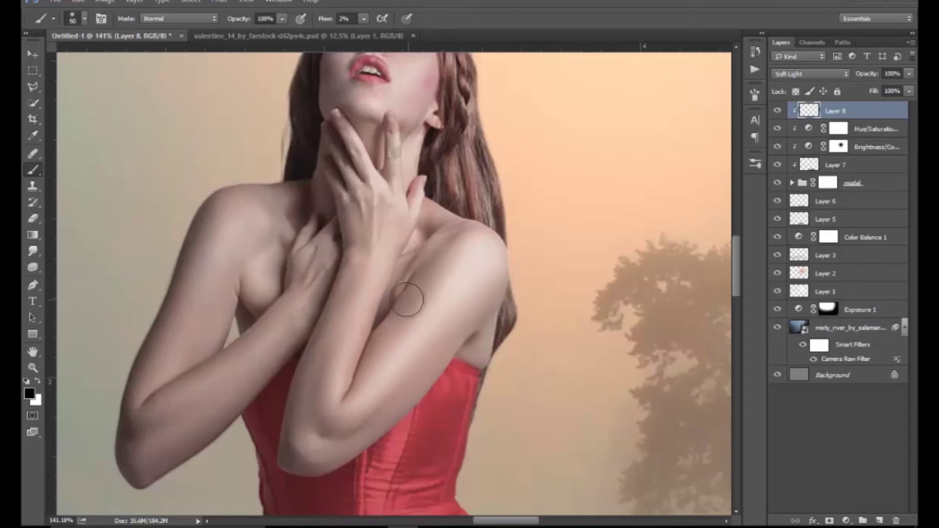
pyautogui.moveTo(417, 170); pyautogui.dragTo(404, 257)
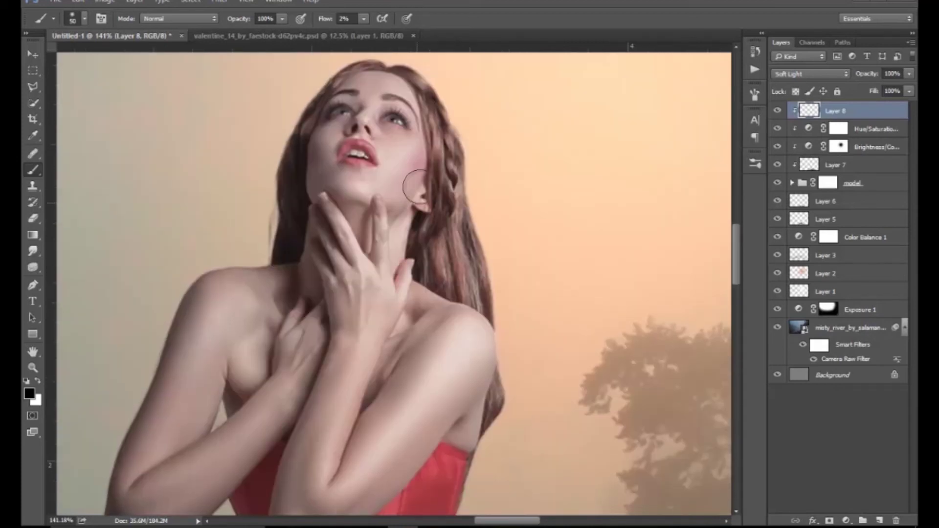
pyautogui.click(219, 2)
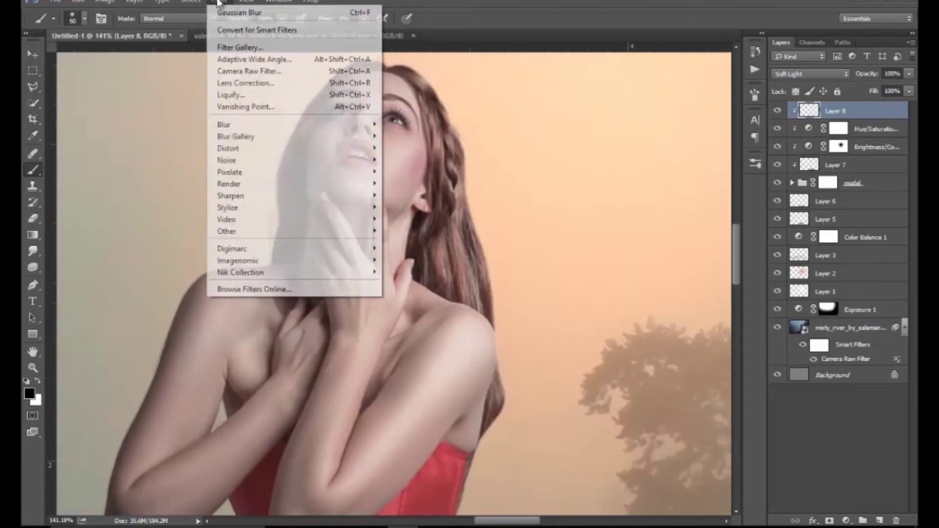
# Apply a Gaussian Blur to Layer 8's highlights and compare it on and off.
pyautogui.moveTo(225, 124)
pyautogui.click(414, 172)
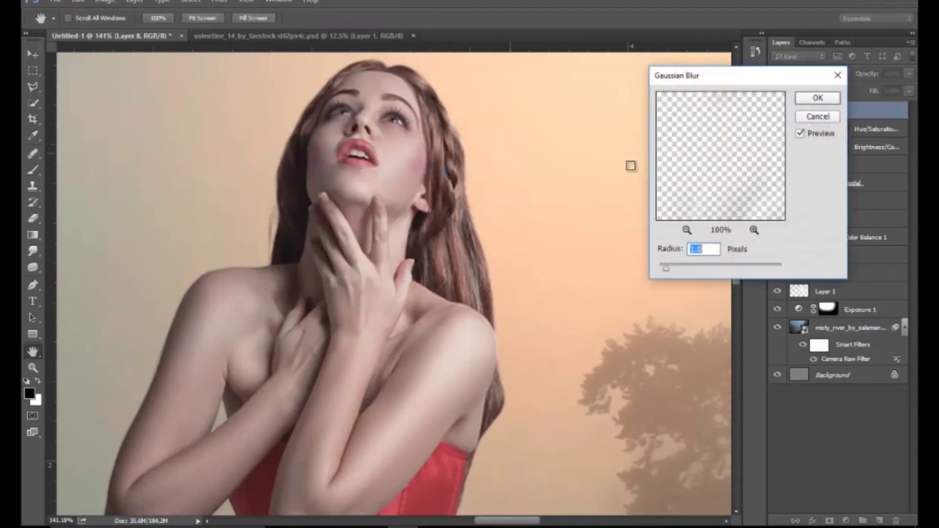
pyautogui.click(809, 97)
pyautogui.click(778, 111)
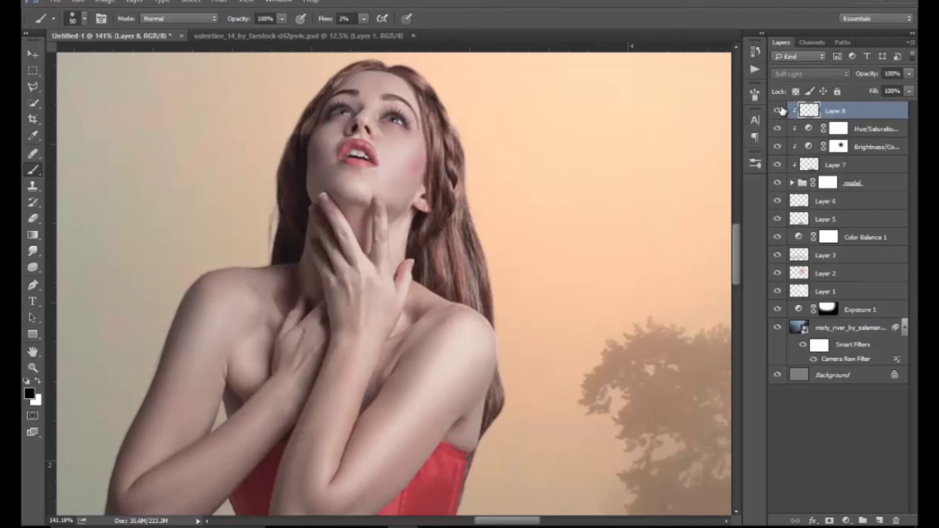
pyautogui.press('z')
pyautogui.moveTo(570, 268); pyautogui.dragTo(439, 272)
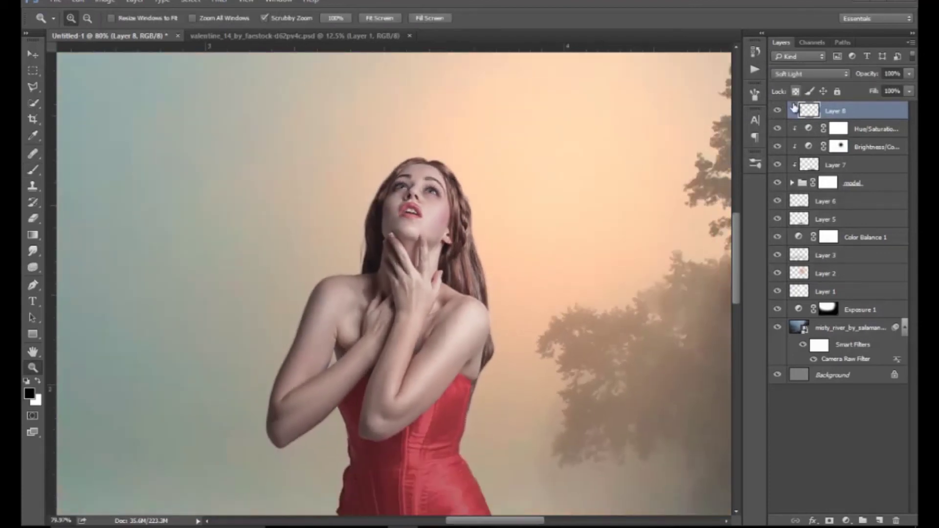
pyautogui.click(778, 111)
pyautogui.click(777, 111)
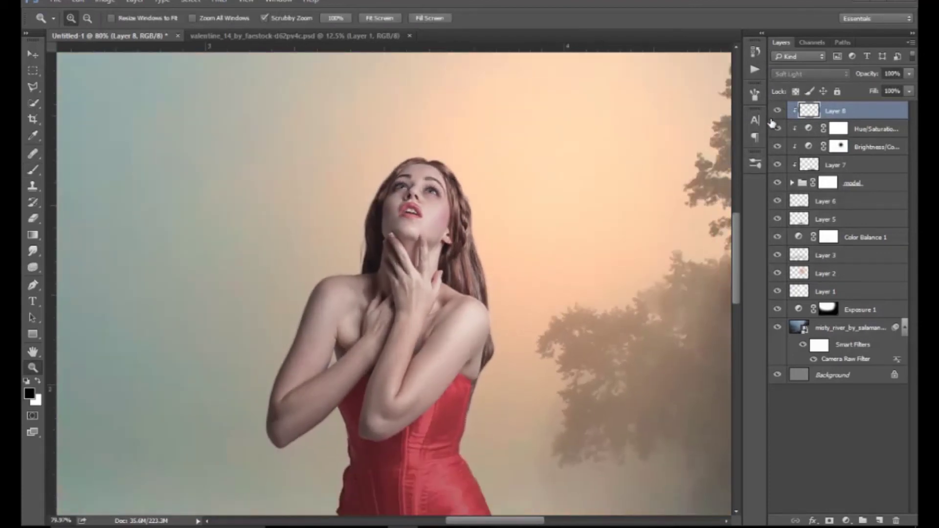
# Add a new empty Layer 9 on top.
pyautogui.scroll(-3, 489, 391)
pyautogui.hscroll(2, 538, 352)
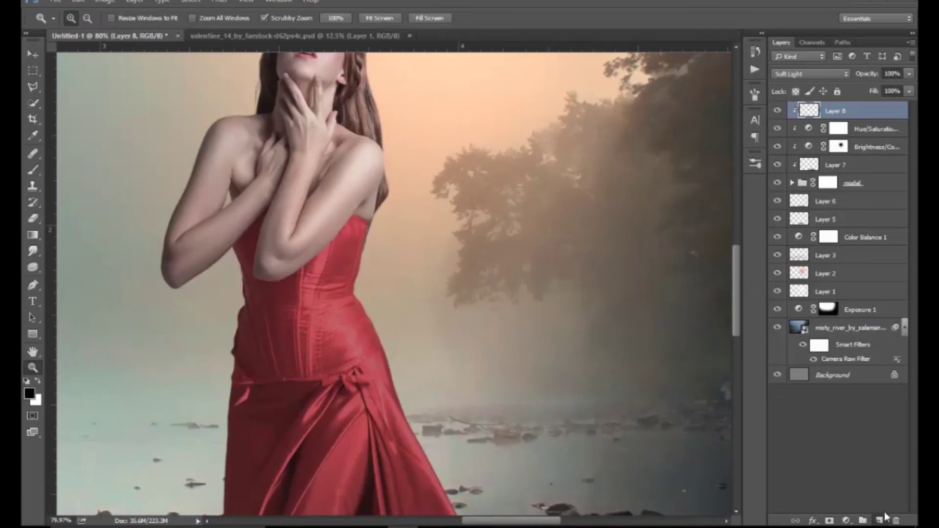
pyautogui.click(881, 521)
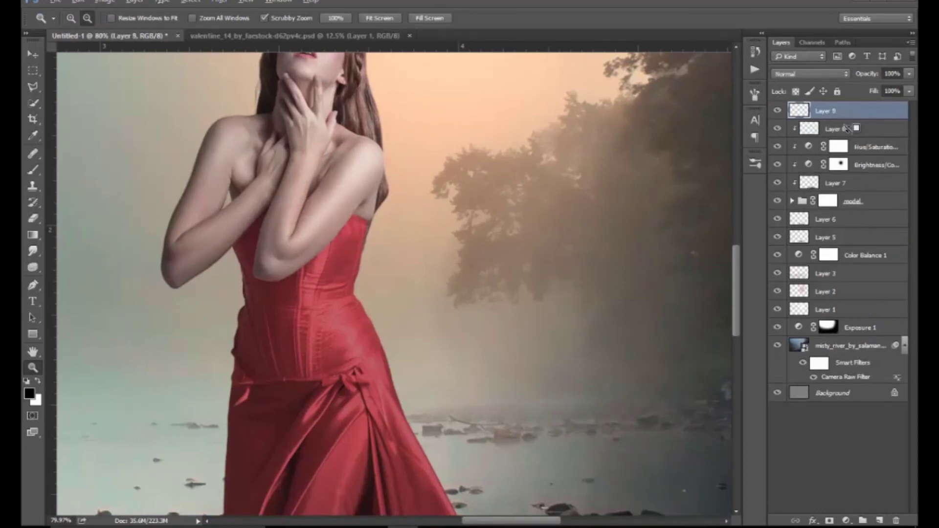
# Set Layer 9 to Color Dodge and pick a neutral mid grey foreground colour.
pyautogui.click(823, 74)
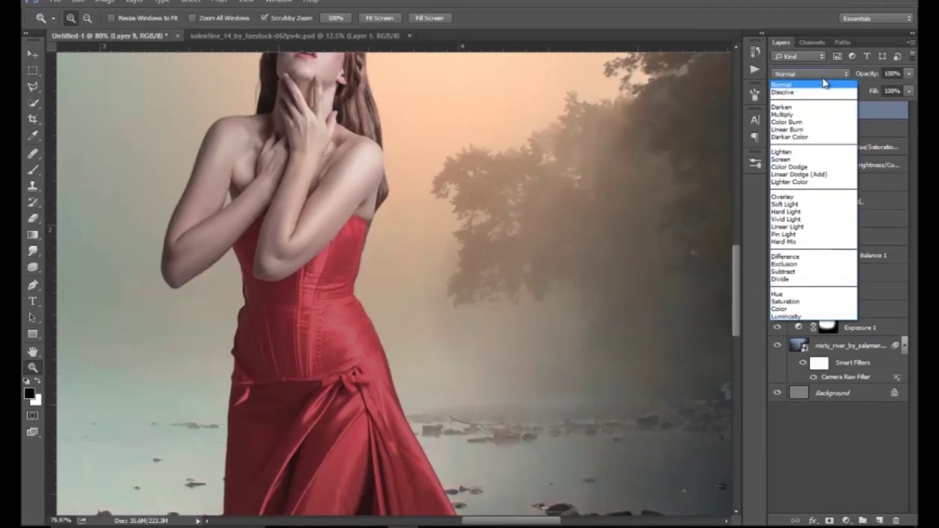
pyautogui.click(826, 169)
pyautogui.click(29, 393)
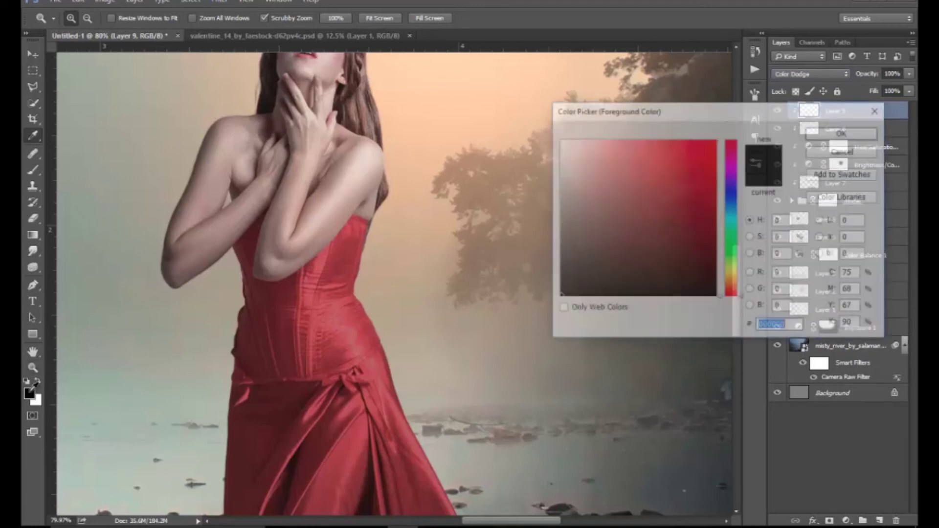
pyautogui.moveTo(564, 216); pyautogui.dragTo(526, 224)
pyautogui.click(842, 133)
# Switch to the brush, enlarge it to 90 and frame the model's dress.
pyautogui.press('b')
pyautogui.moveTo(360, 256); pyautogui.dragTo(333, 322)
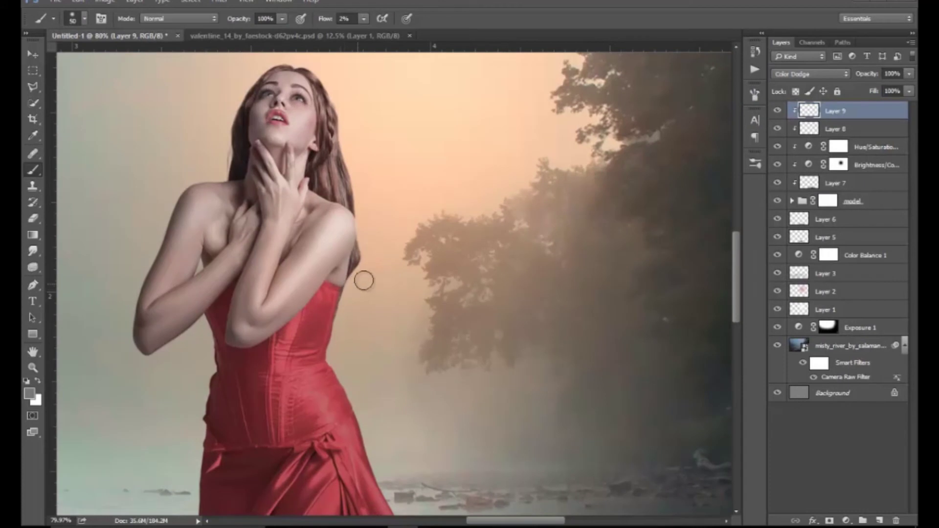
pyautogui.press(']')
pyautogui.press(']')
pyautogui.press(']')
pyautogui.press(']')
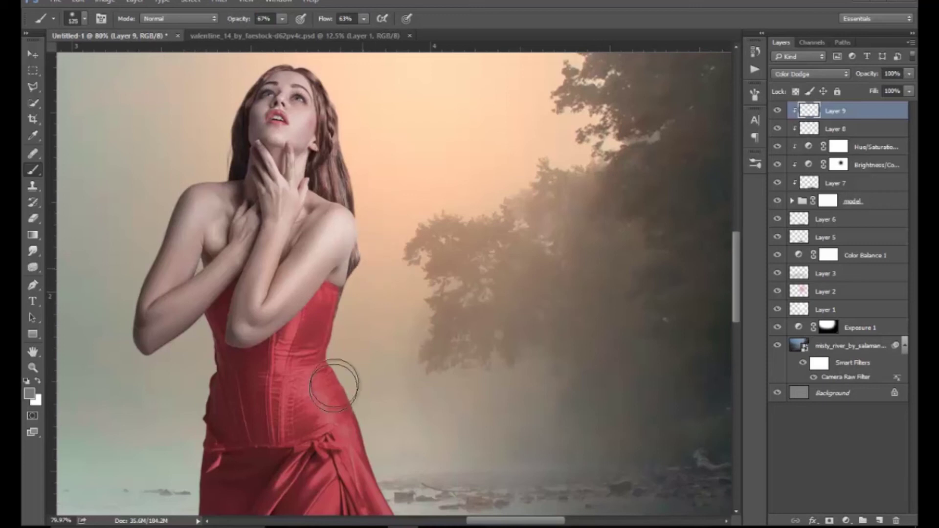
pyautogui.moveTo(386, 352); pyautogui.dragTo(382, 314)
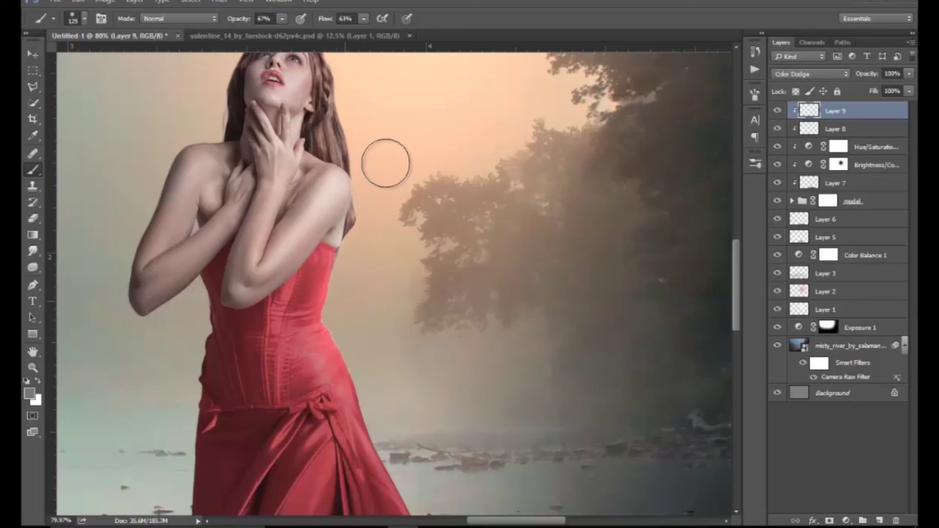
# Adjust the view to see the lower dress, stones and more of the scene.
pyautogui.scroll(3, 381, 204)
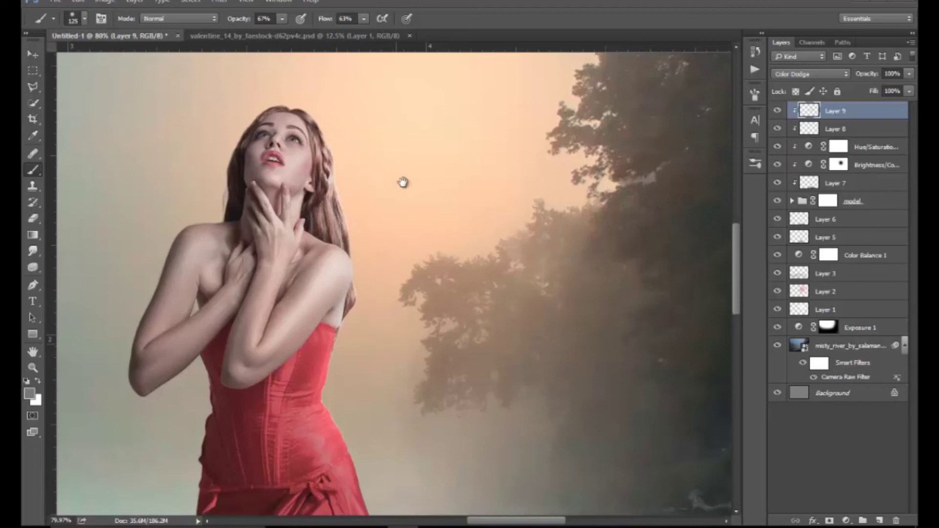
pyautogui.scroll(-6, 383, 185)
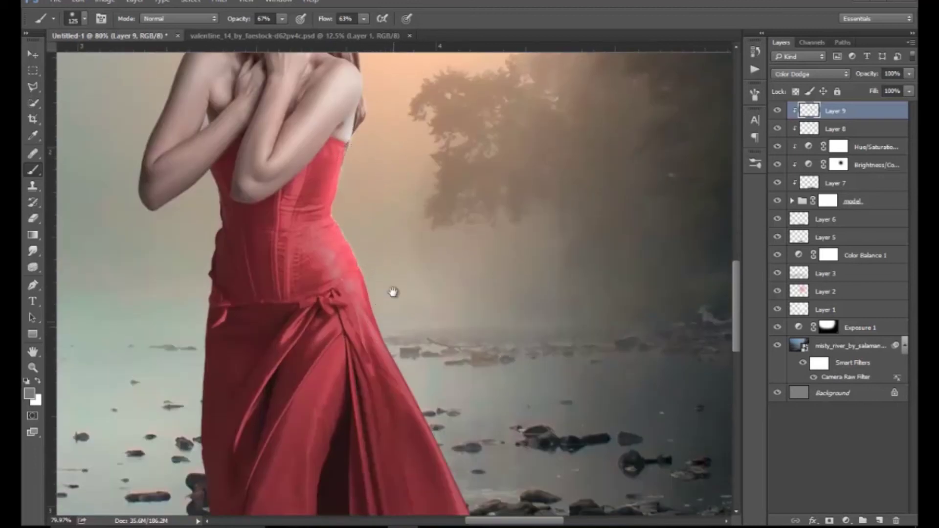
pyautogui.scroll(-3, 376, 235)
pyautogui.scroll(-2, 372, 200)
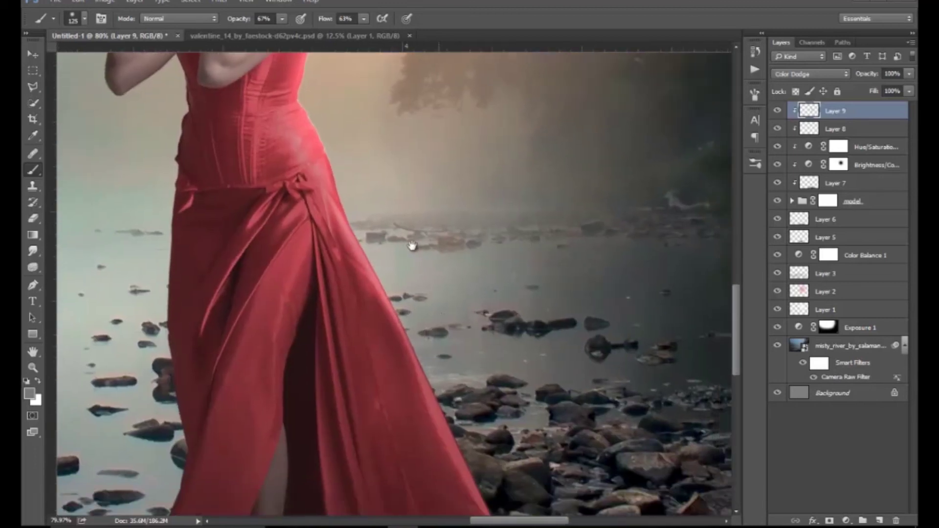
pyautogui.scroll(-2, 379, 198)
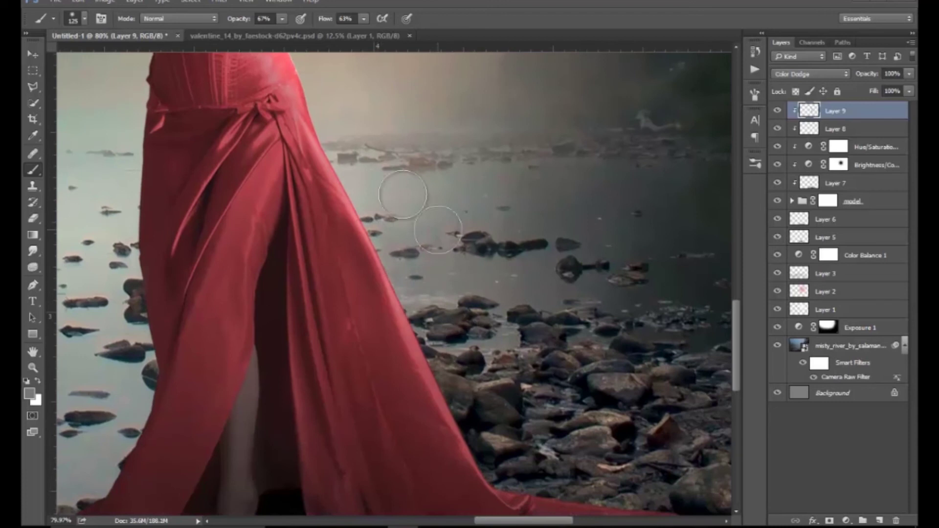
pyautogui.scroll(7, 332, 137)
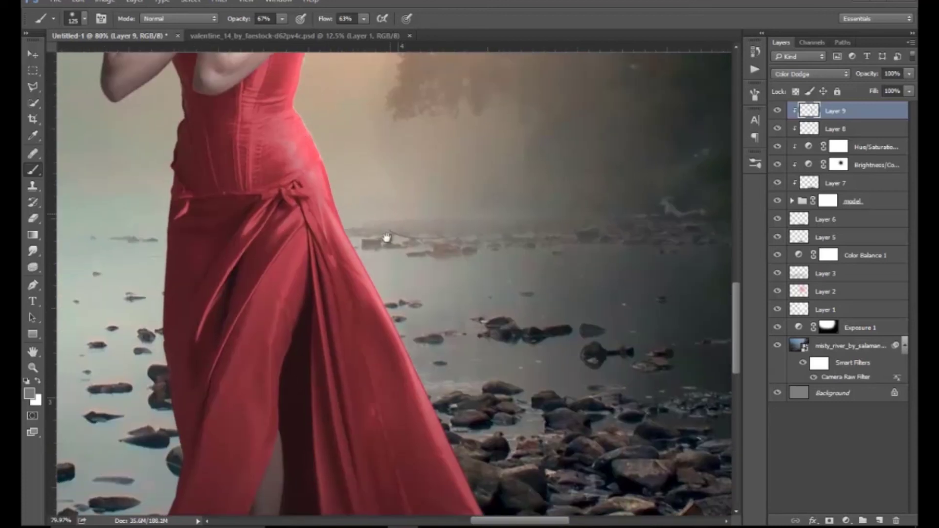
pyautogui.scroll(-6, 372, 195)
pyautogui.moveTo(328, 141); pyautogui.dragTo(293, 77)
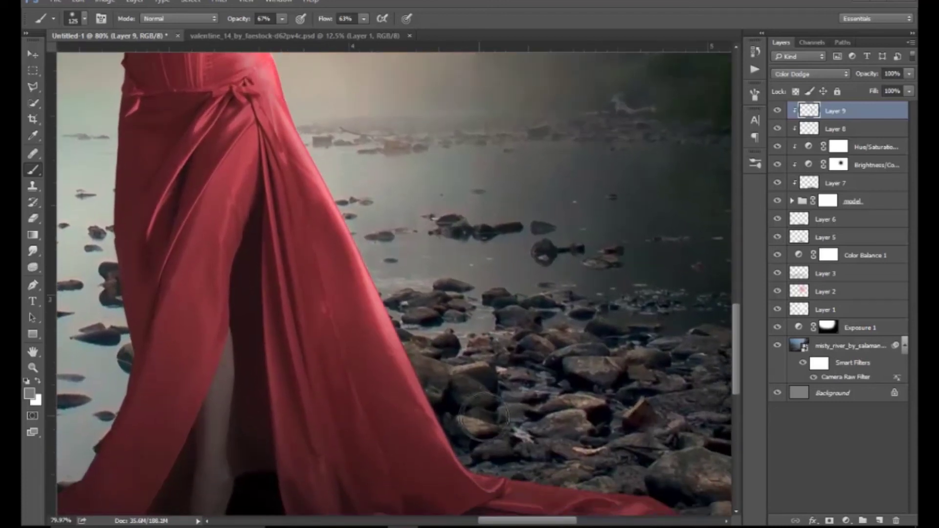
pyautogui.press('z')
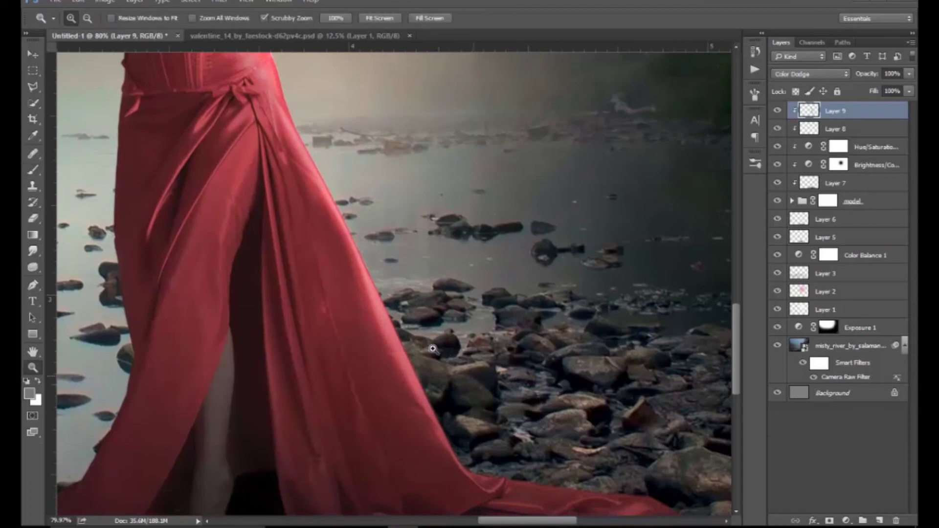
pyautogui.moveTo(423, 347); pyautogui.dragTo(383, 337)
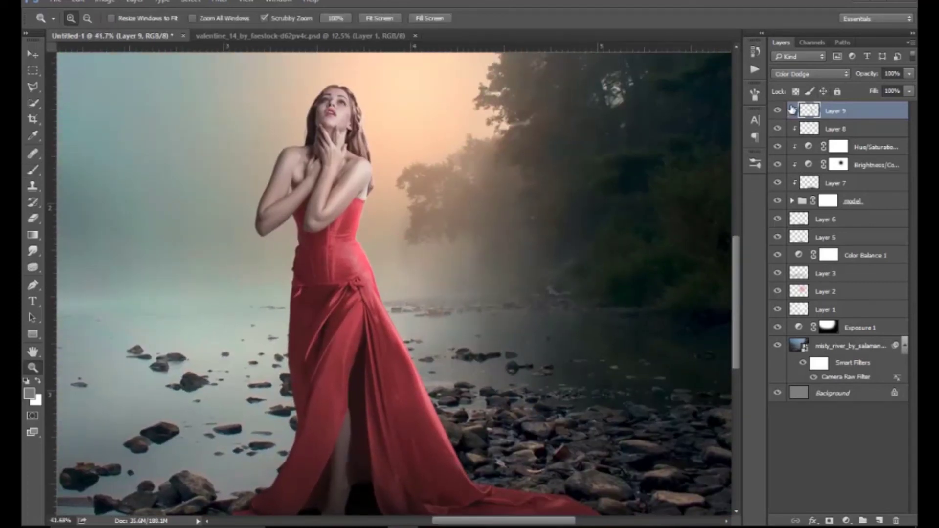
# Clip Layer 9 to Layer 8 and lower its opacity to 84%.
pyautogui.keyDown('alt'); pyautogui.click(790, 119); pyautogui.keyUp('alt')
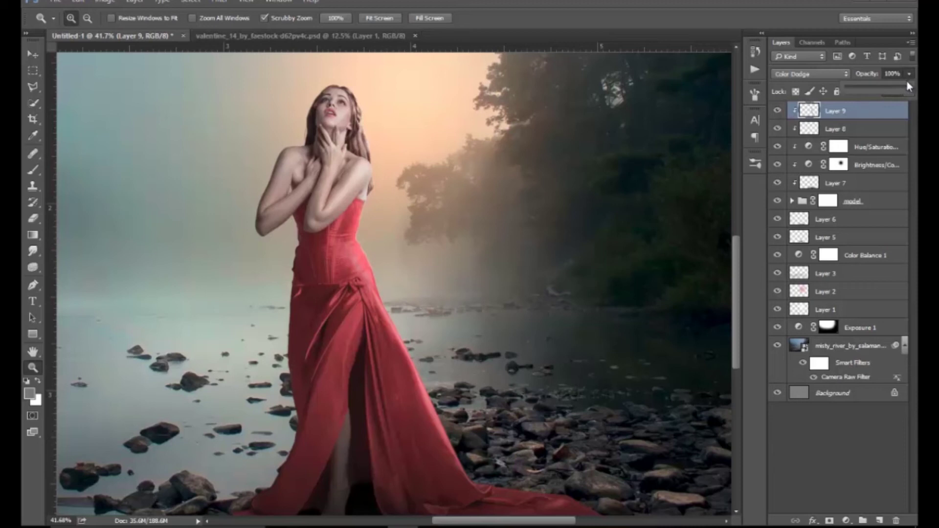
pyautogui.moveTo(561, 281); pyautogui.dragTo(499, 288)
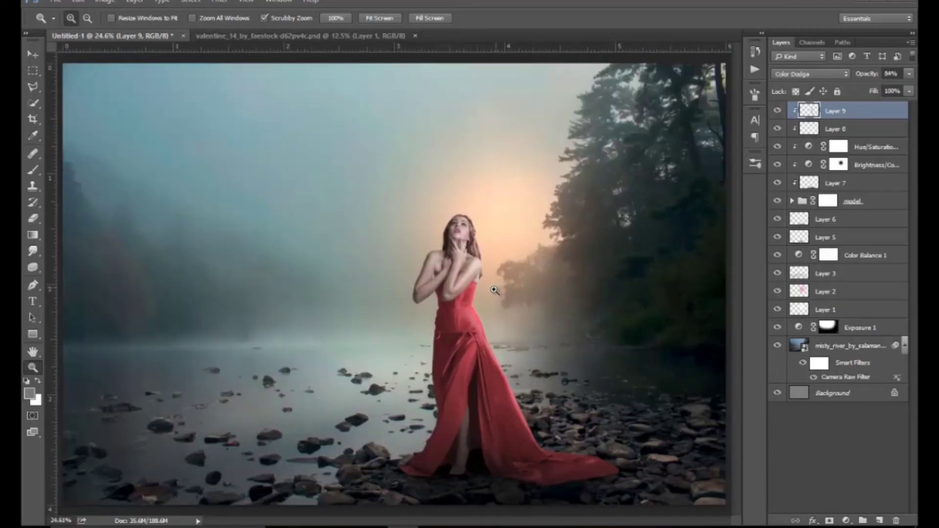
pyautogui.moveTo(479, 317); pyautogui.dragTo(447, 398)
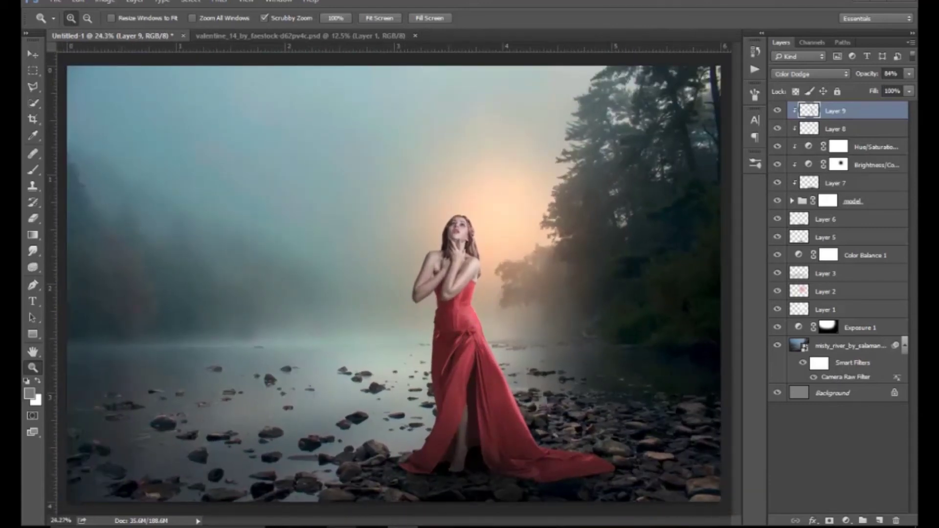
pyautogui.click(341, 527)
# Place the cut_out_boat image on the water left of the model, scaled to about 42%.
pyautogui.moveTo(481, 352); pyautogui.dragTo(262, 390)
pyautogui.moveTo(525, 211); pyautogui.dragTo(460, 247)
pyautogui.moveTo(437, 306); pyautogui.dragTo(309, 402)
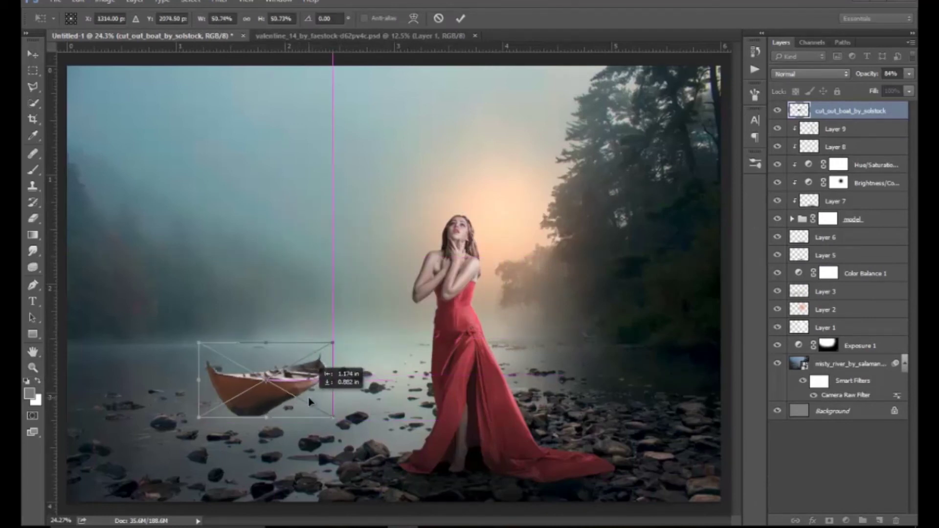
pyautogui.moveTo(326, 348)
pyautogui.mouseDown()
pyautogui.moveTo(315, 354)
pyautogui.moveTo(325, 375)
pyautogui.mouseUp()
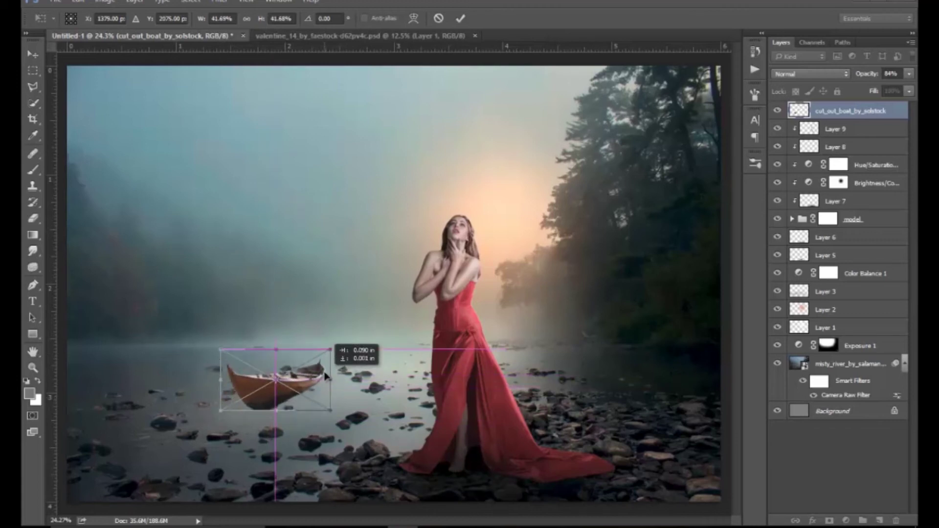
pyautogui.click(461, 19)
# Zoom in on the boat and add a layer mask to its layer.
pyautogui.press('z')
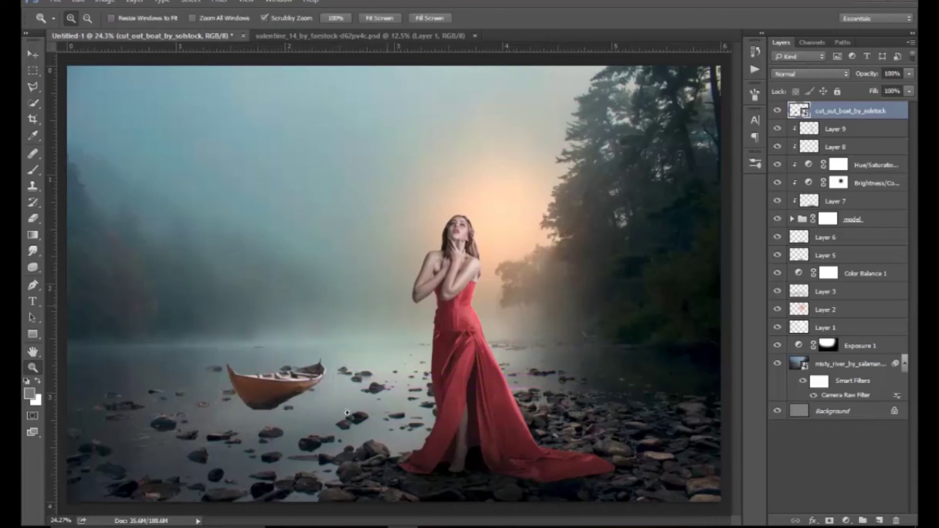
pyautogui.moveTo(320, 410)
pyautogui.mouseDown()
pyautogui.moveTo(345, 411)
pyautogui.moveTo(386, 393)
pyautogui.mouseUp()
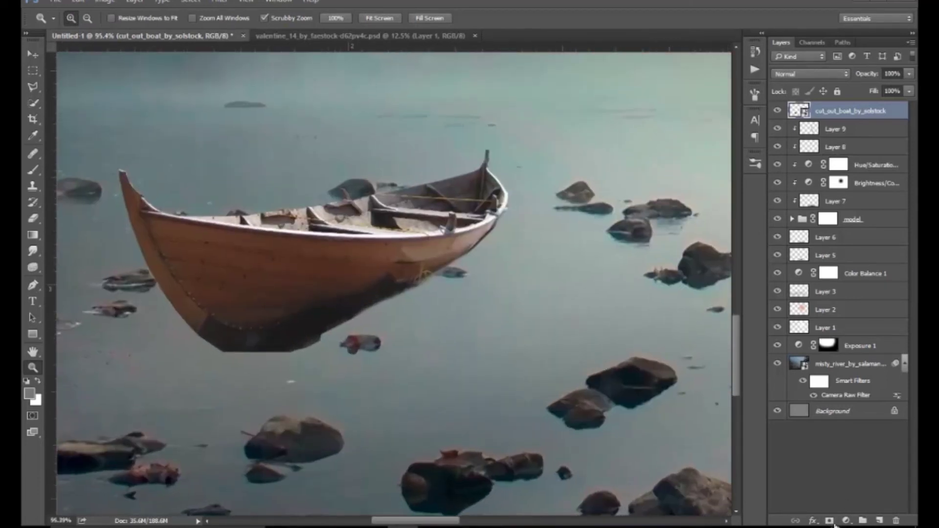
pyautogui.click(830, 521)
# Set up a black brush at 49 px, 48% hardness and 100% flow.
pyautogui.press('g')
pyautogui.click(40, 171)
pyautogui.scroll(1, 293, 367)
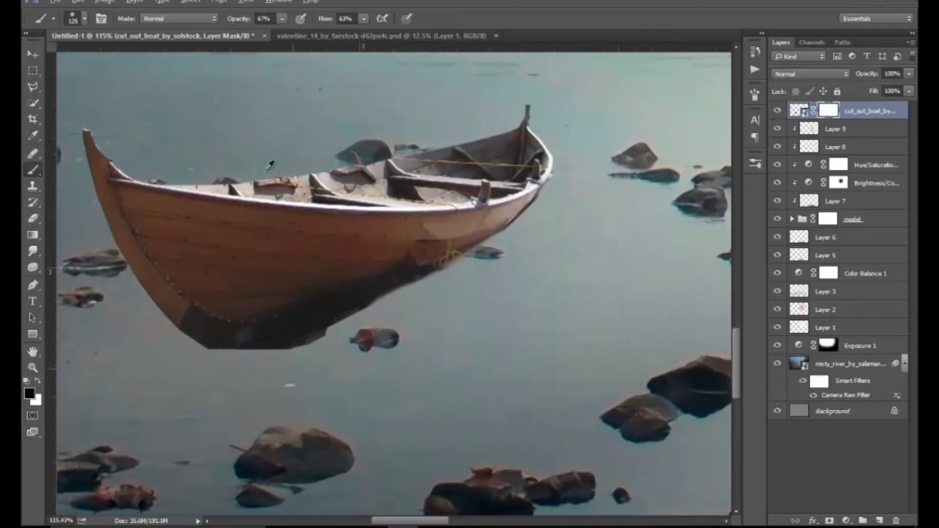
pyautogui.moveTo(322, 21); pyautogui.dragTo(340, 20)
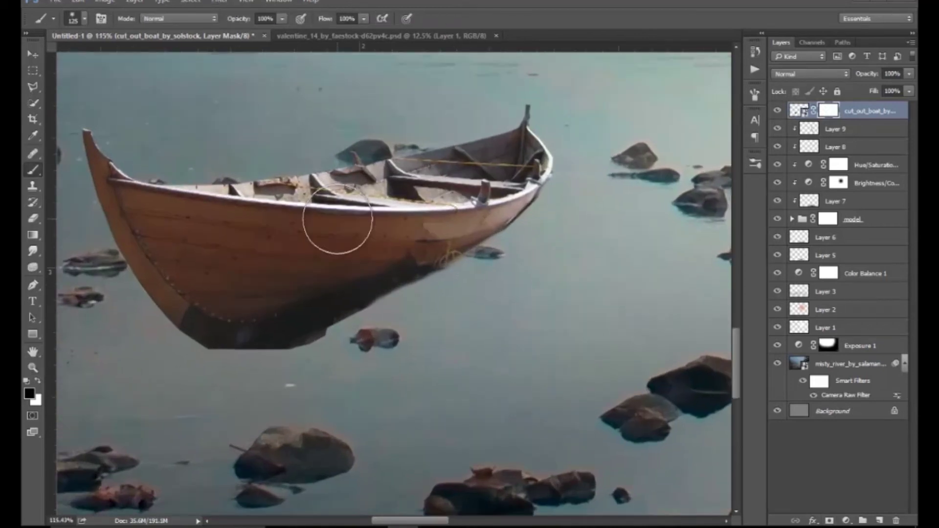
pyautogui.rightClick(338, 222)
pyautogui.moveTo(440, 228); pyautogui.dragTo(423, 199)
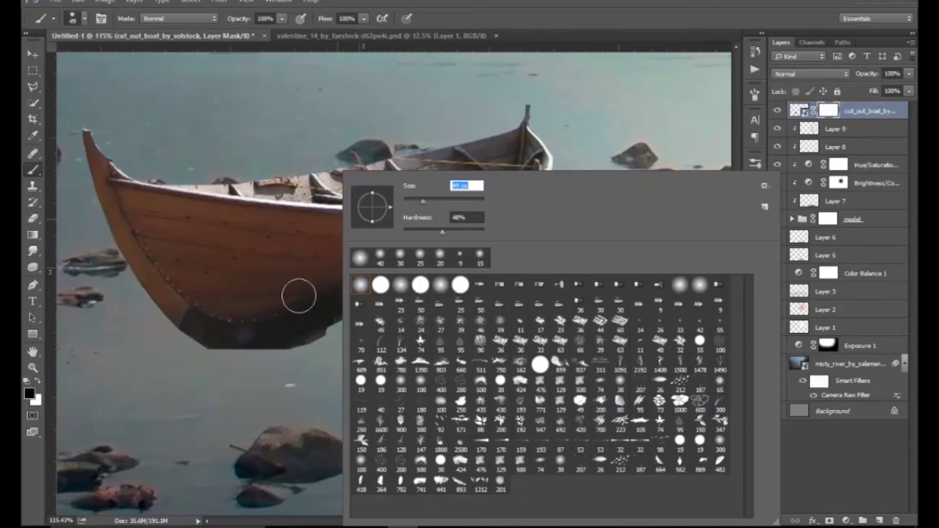
pyautogui.press('Return')
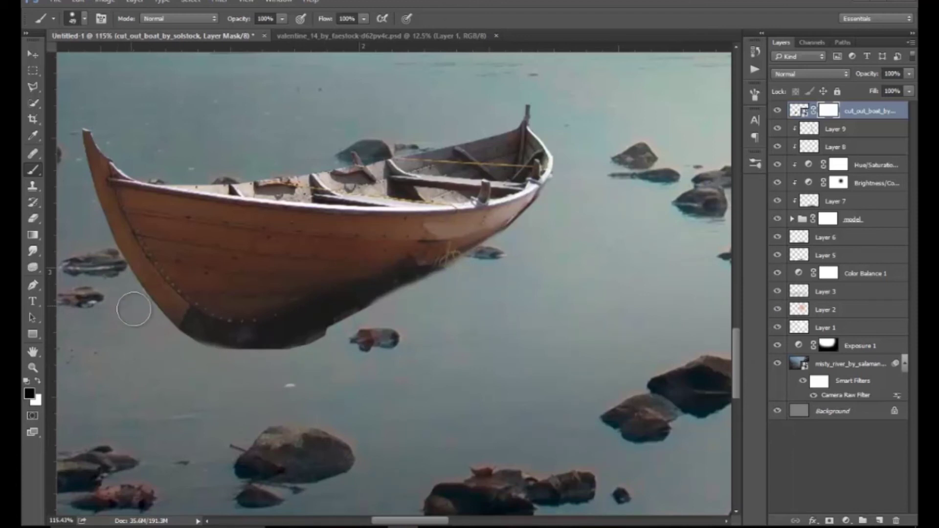
# Paint black on the boat mask along the hull bottom, undoing stray strokes.
pyautogui.moveTo(172, 357)
pyautogui.mouseDown()
pyautogui.moveTo(310, 346)
pyautogui.moveTo(235, 360)
pyautogui.moveTo(416, 314)
pyautogui.mouseUp()
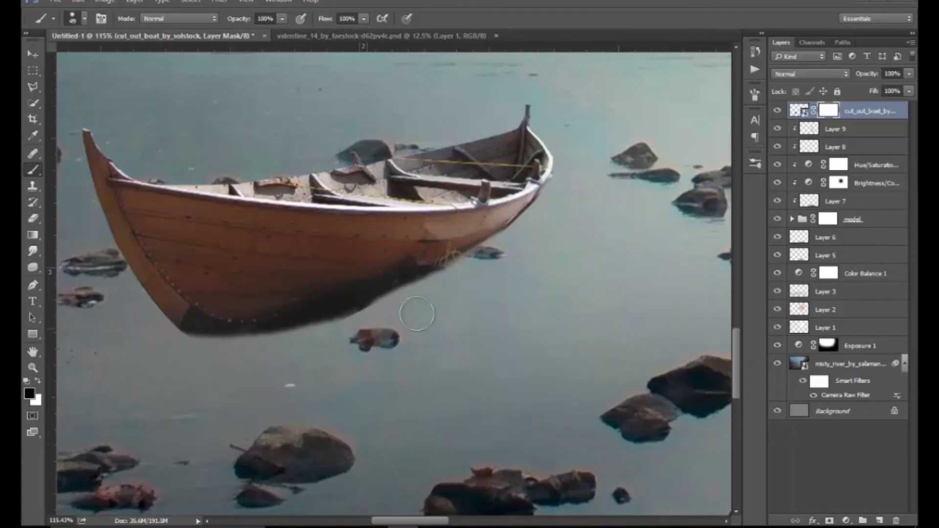
pyautogui.rightClick(479, 288)
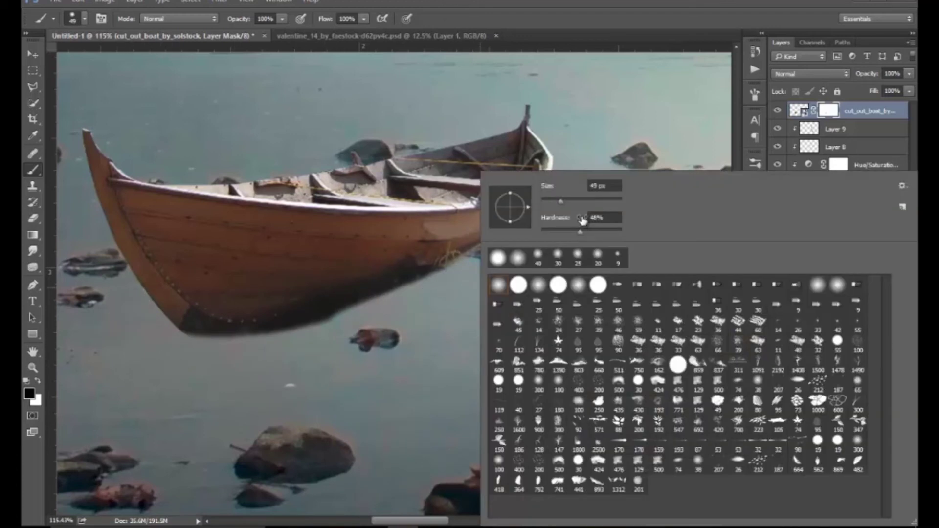
pyautogui.press('Return')
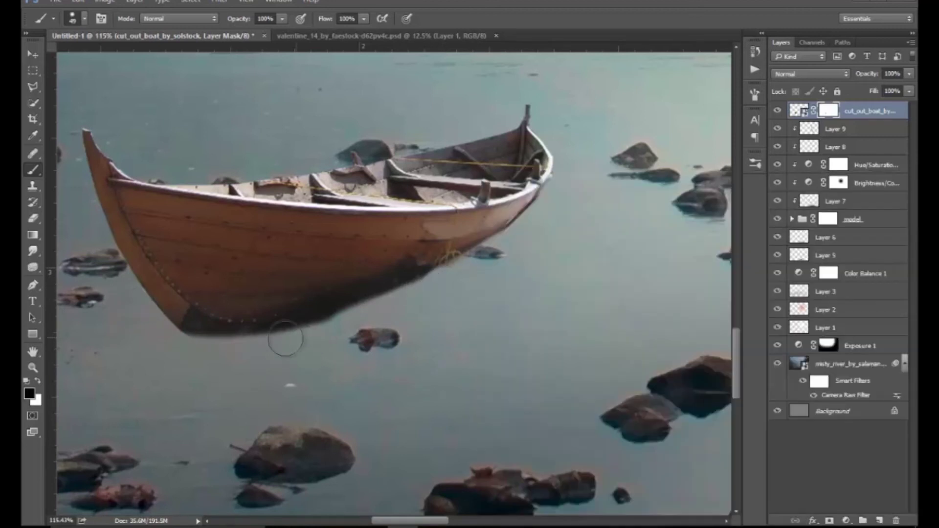
pyautogui.moveTo(258, 349); pyautogui.dragTo(132, 347)
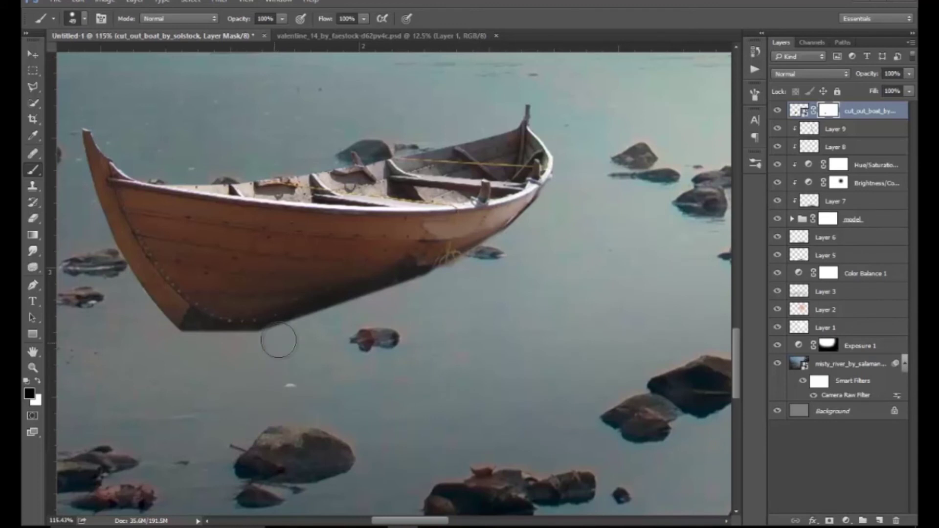
pyautogui.hotkey('ctrl', 'z')
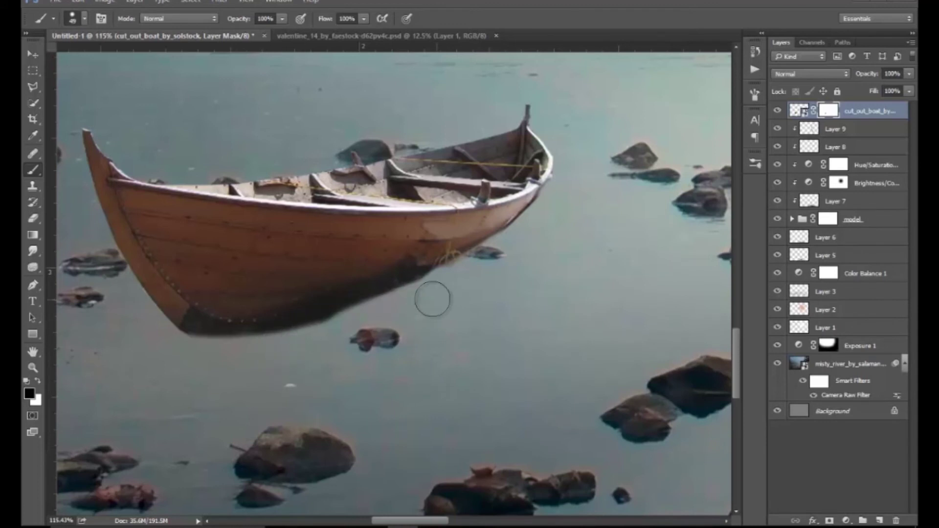
pyautogui.moveTo(281, 345); pyautogui.dragTo(255, 353)
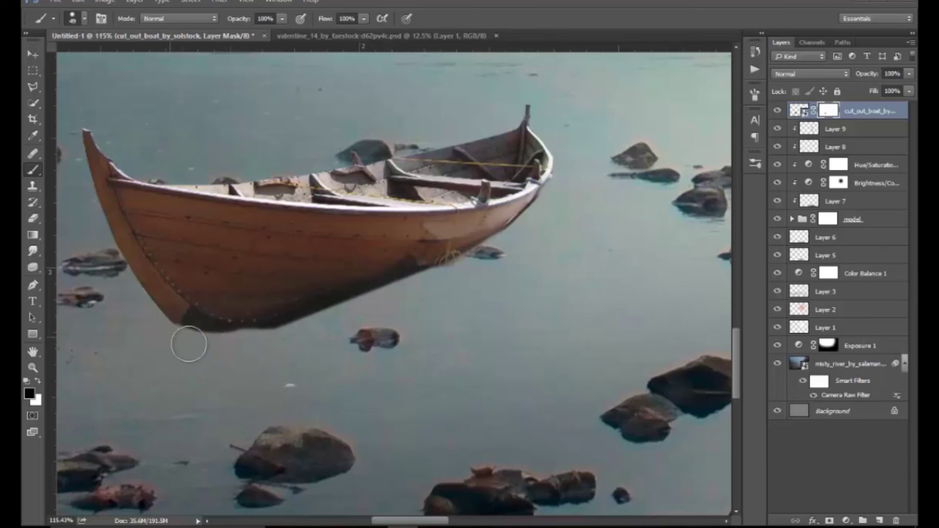
pyautogui.moveTo(149, 334); pyautogui.dragTo(254, 346)
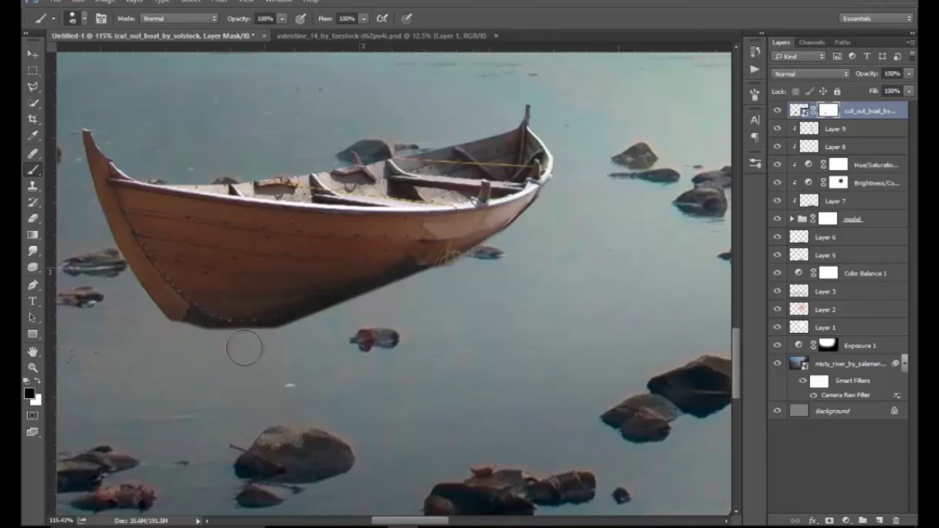
pyautogui.hotkey('ctrl', 'z')
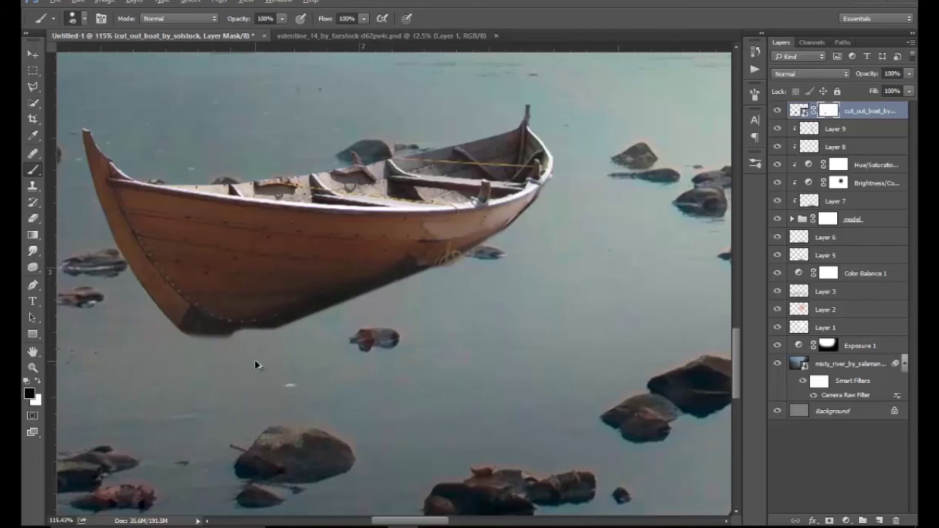
# Draw a pen path under the hull, make it a selection and mask that area out.
pyautogui.click(32, 288)
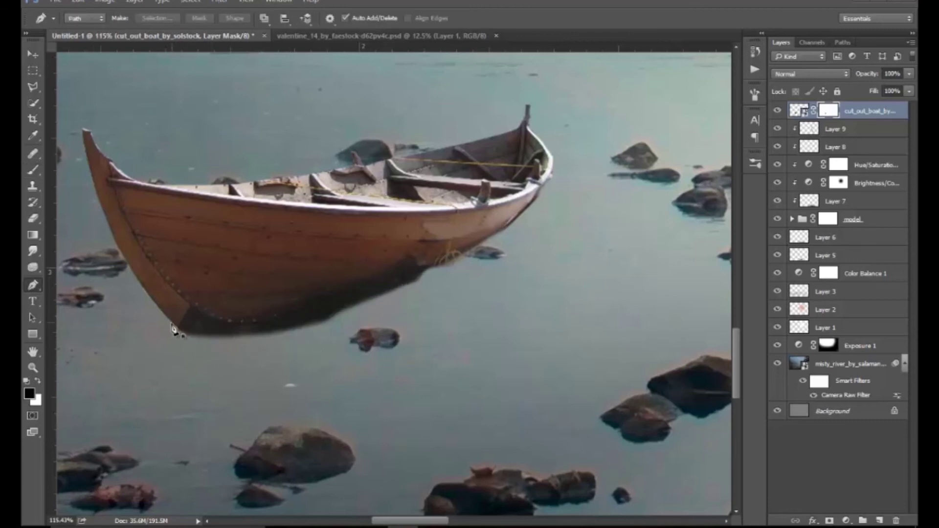
pyautogui.click(175, 325)
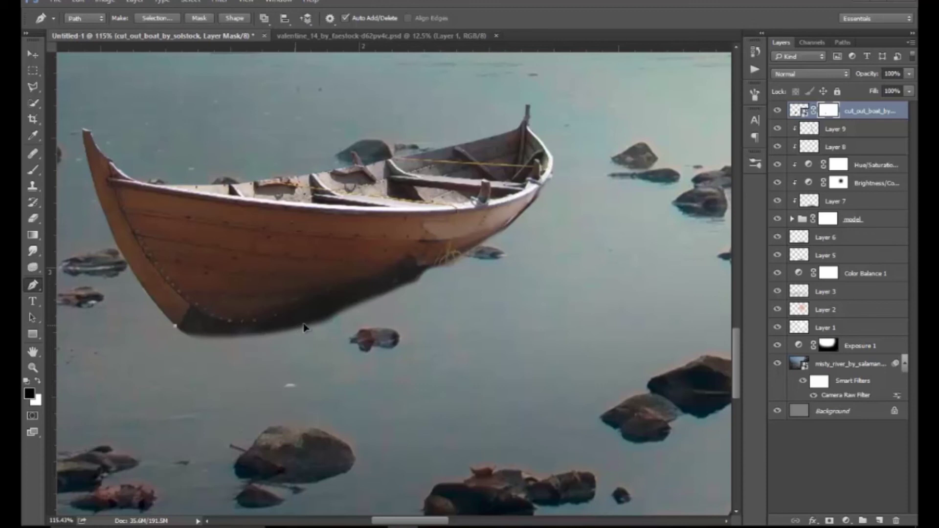
pyautogui.moveTo(328, 317)
pyautogui.mouseDown()
pyautogui.moveTo(343, 311)
pyautogui.moveTo(307, 321)
pyautogui.mouseUp()
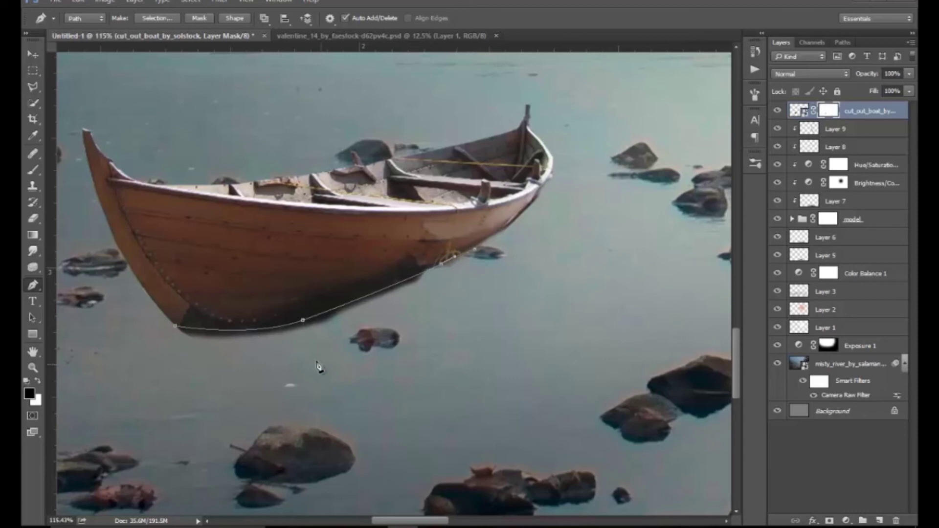
pyautogui.click(199, 366)
pyautogui.click(161, 332)
pyautogui.rightClick(161, 332)
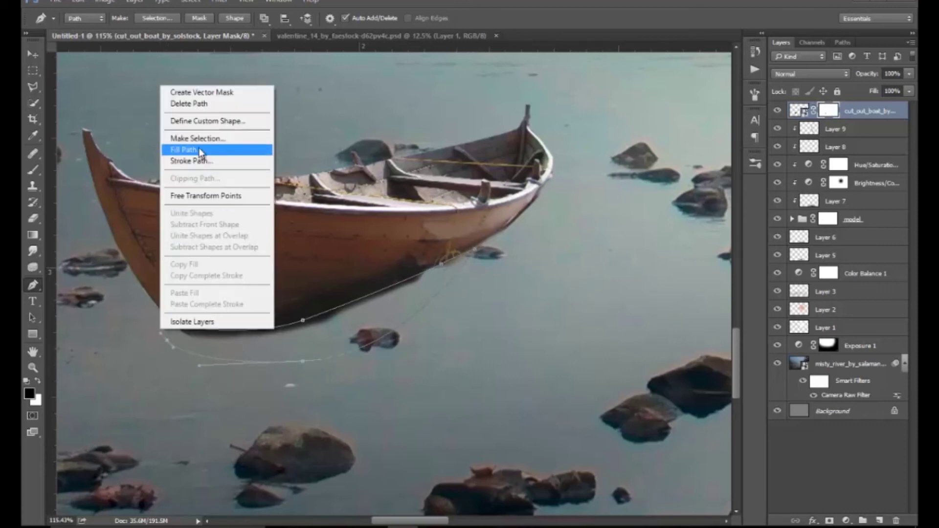
pyautogui.click(250, 138)
pyautogui.click(541, 149)
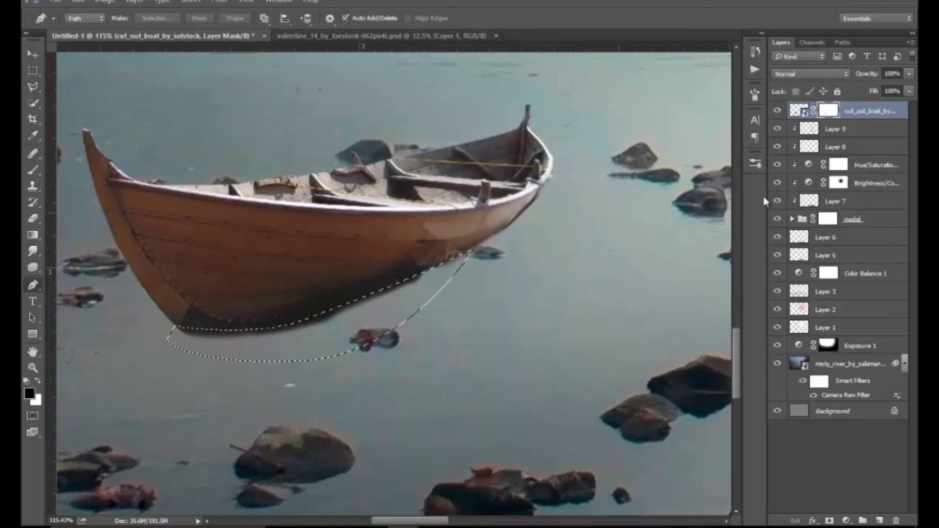
pyautogui.hotkey('ctrl', 'd')
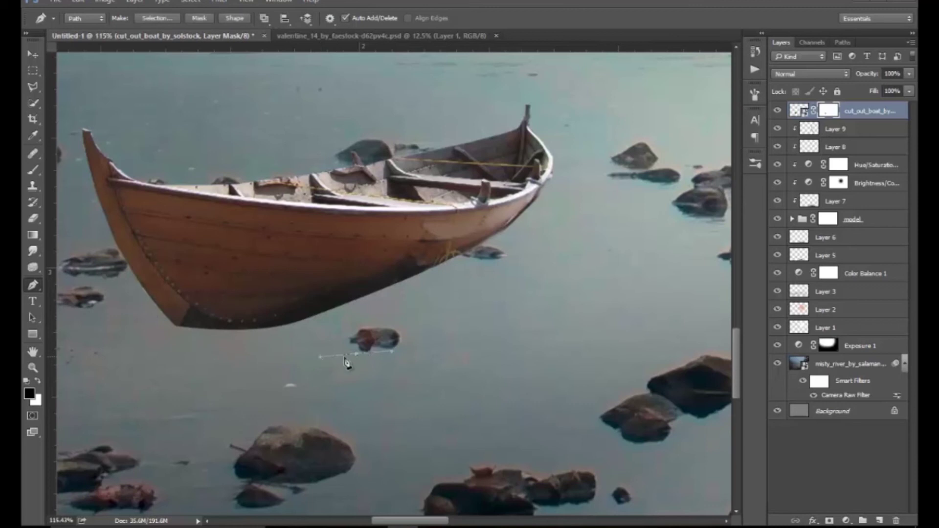
pyautogui.press('z')
pyautogui.scroll(-3, 368, 349)
# Add Layer 10 above Layer 9 and ready a black 49 px, 75% hardness brush at the bow.
pyautogui.scroll(5, 368, 349)
pyautogui.click(831, 128)
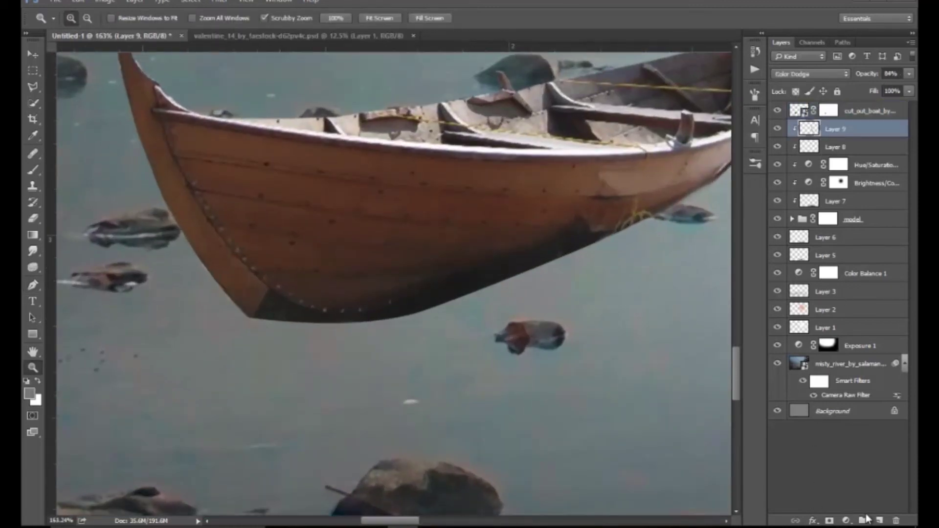
pyautogui.click(879, 521)
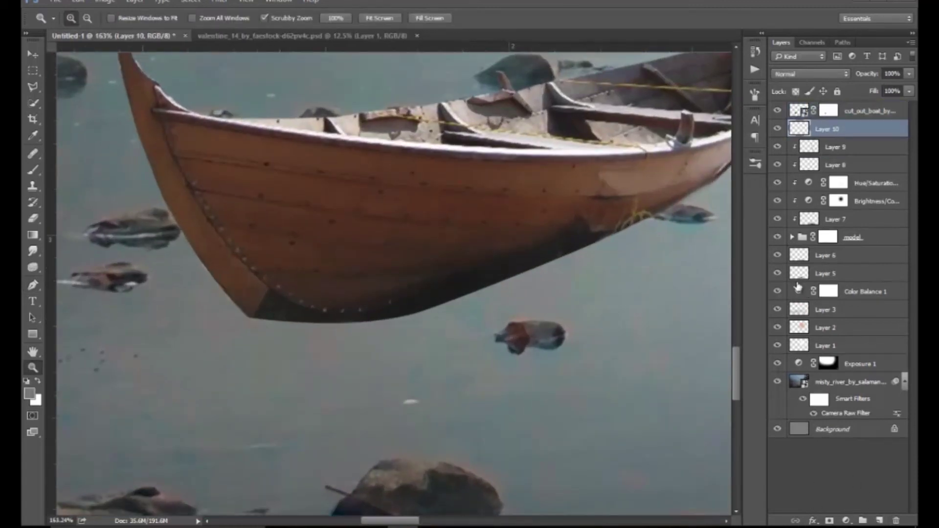
pyautogui.click(29, 169)
pyautogui.press('d')
pyautogui.moveTo(224, 330); pyautogui.dragTo(165, 343)
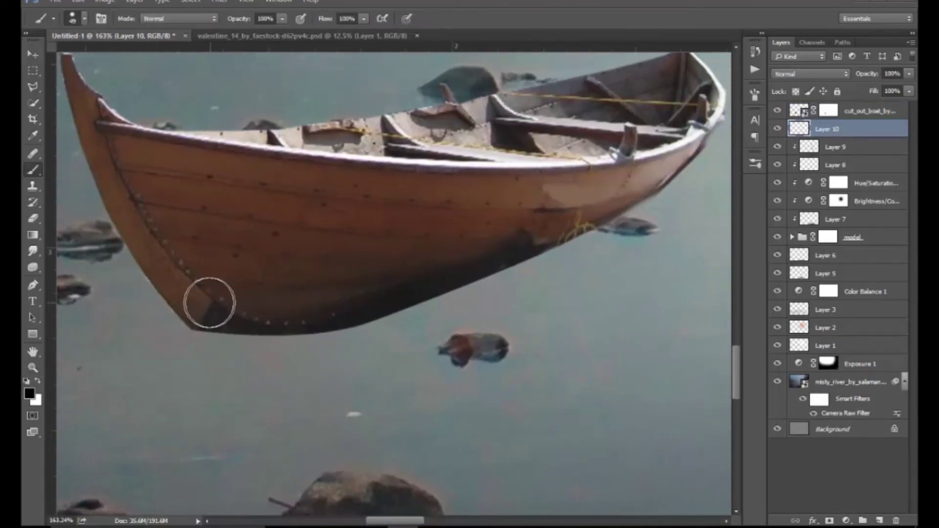
pyautogui.rightClick(397, 251)
pyautogui.click(390, 284)
pyautogui.press('Return')
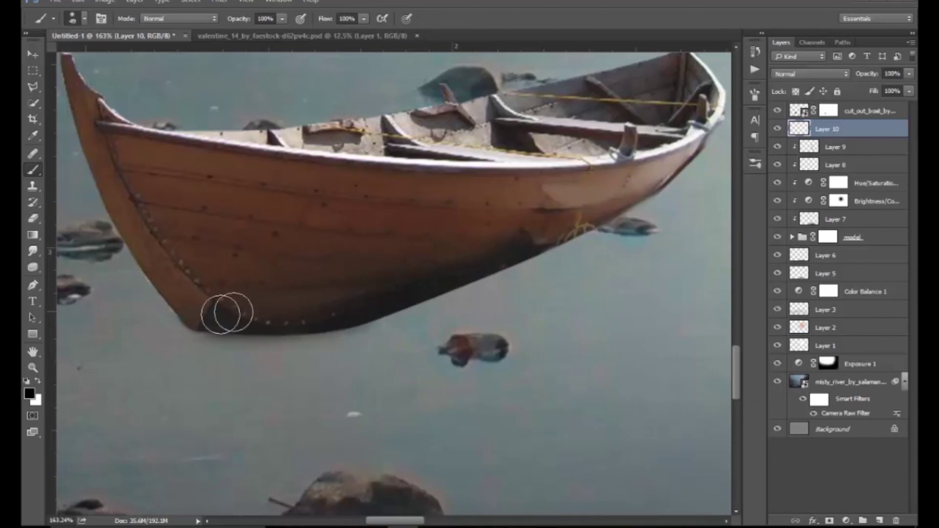
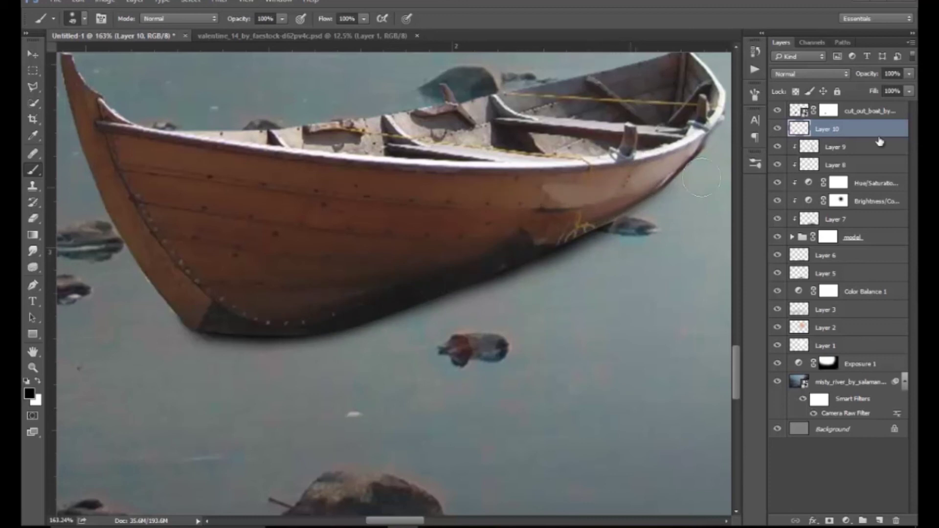
# Add empty Layer 11 and set the Eraser to size 145 at 100% opacity.
pyautogui.click(880, 521)
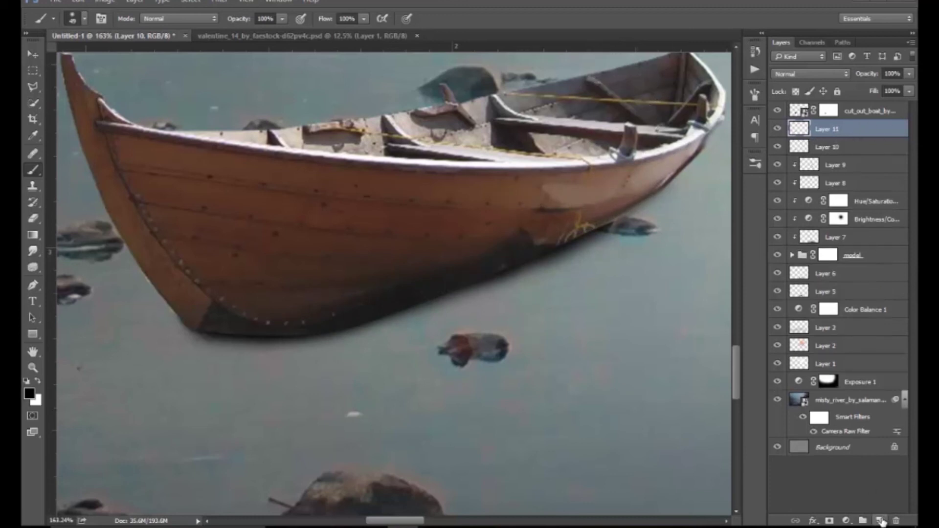
pyautogui.click(32, 218)
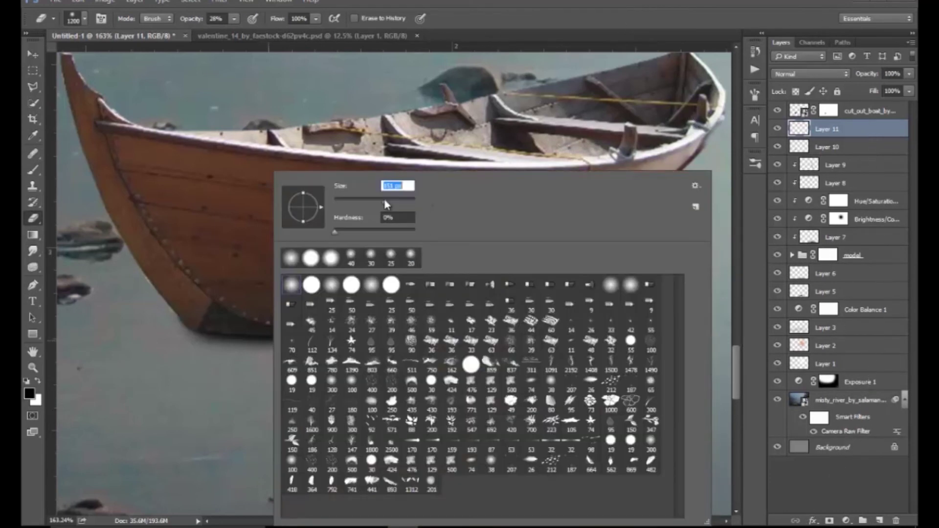
pyautogui.click(141, 384)
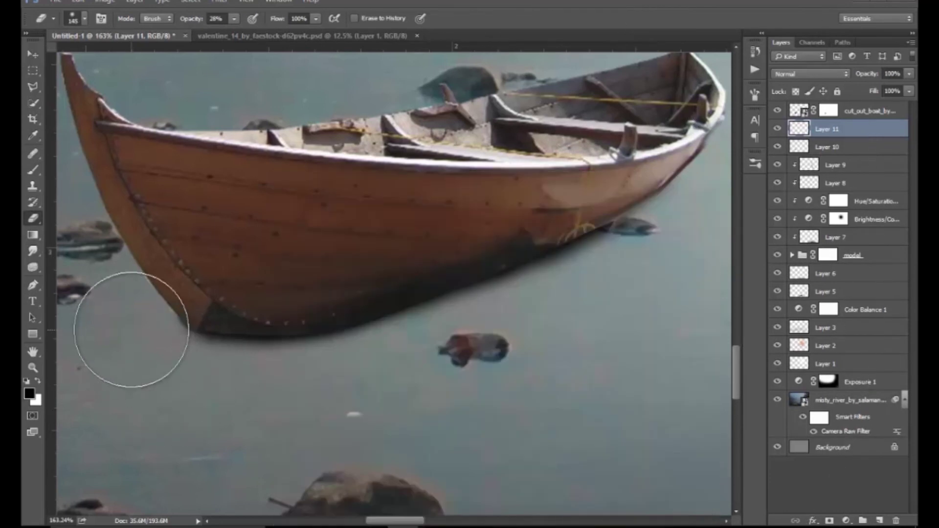
pyautogui.moveTo(190, 18); pyautogui.dragTo(357, 22)
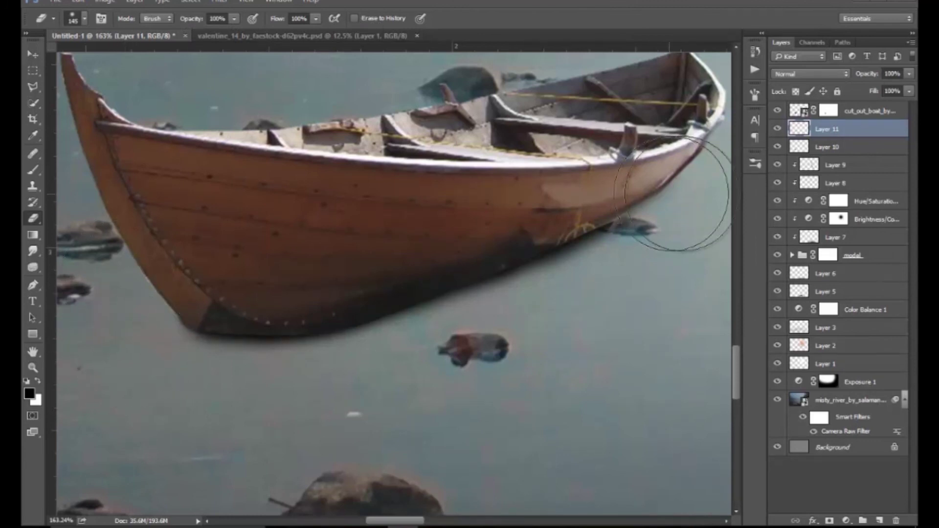
# Make Layer 10 active and zoom out to see the whole river scene.
pyautogui.hotkey('alt', '[')
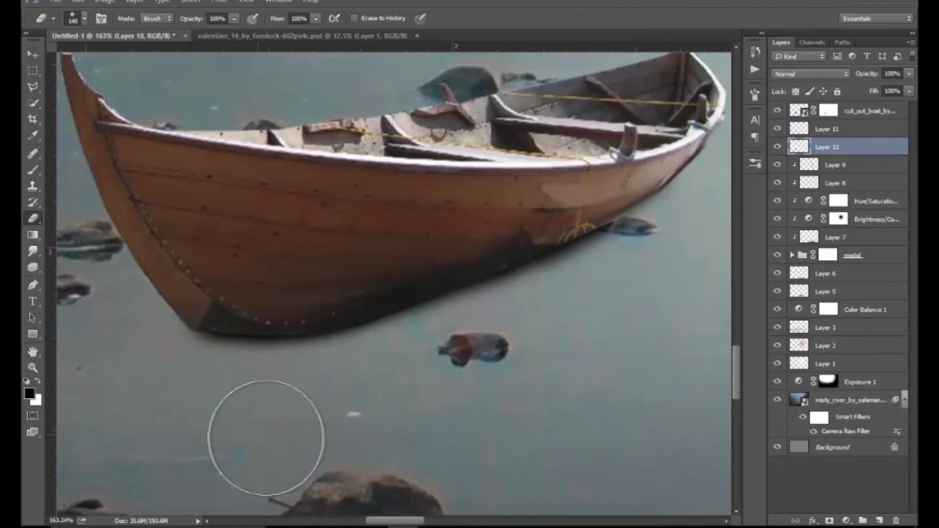
pyautogui.press('z')
pyautogui.moveTo(301, 392)
pyautogui.mouseDown()
pyautogui.moveTo(319, 405)
pyautogui.moveTo(21, 246)
pyautogui.mouseUp()
# Outline a polygonal shadow from the boat hull to the lower-left rocks, fill it black, and deselect.
pyautogui.click(31, 284)
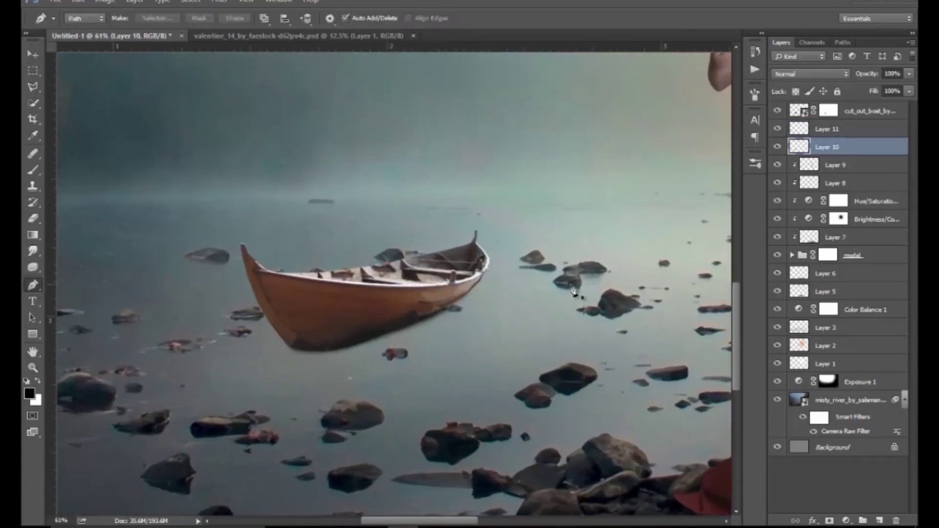
pyautogui.click(37, 88)
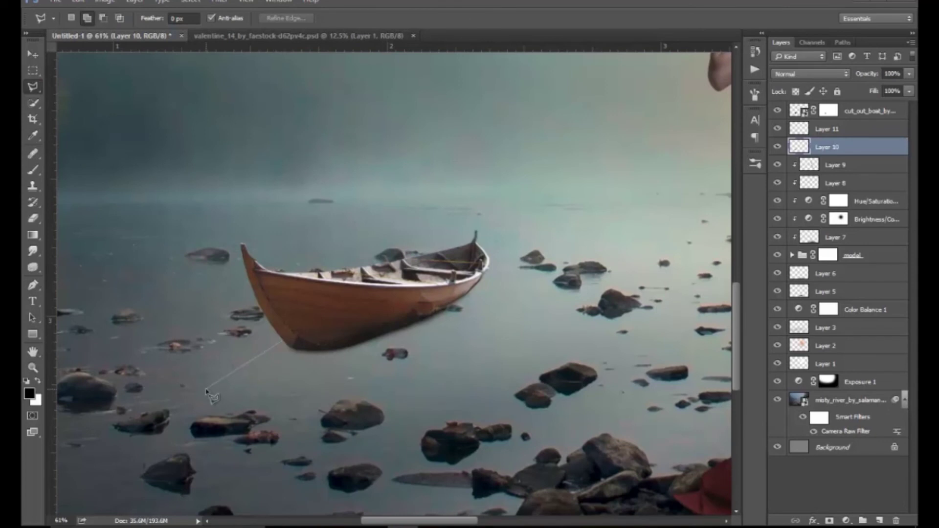
pyautogui.click(180, 408)
pyautogui.click(131, 486)
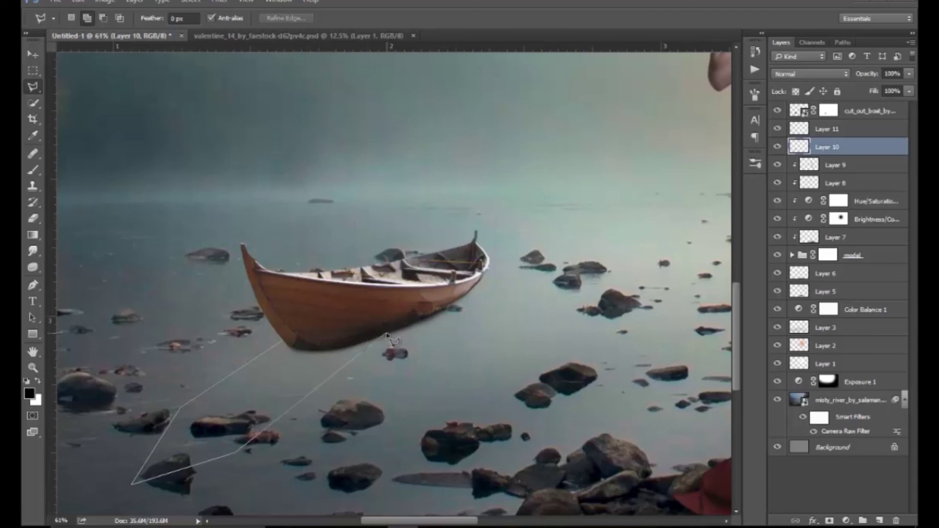
pyautogui.doubleClick(386, 335)
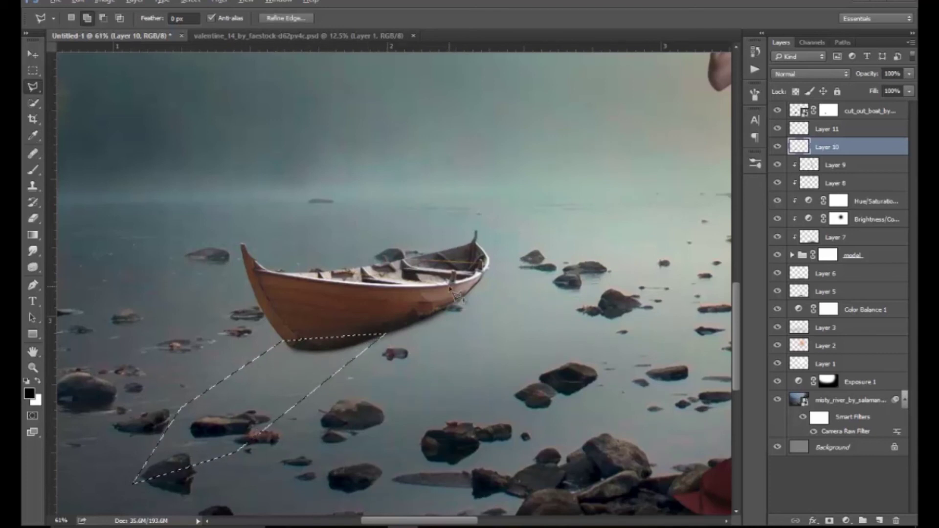
pyautogui.hotkey('alt', 'BackSpace')
pyautogui.hotkey('ctrl', 'd')
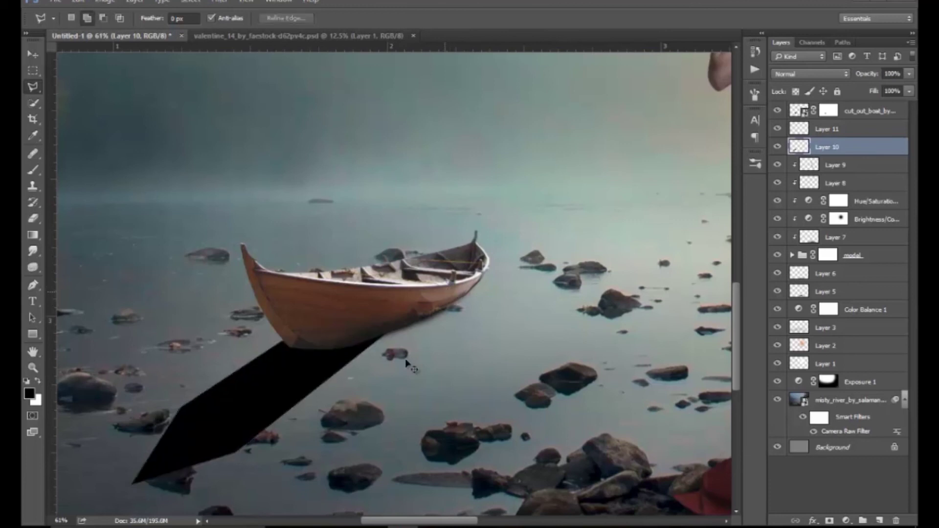
# Try skewing the black shadow with Free Transform, then undo the skew.
pyautogui.click(32, 58)
pyautogui.hotkey('ctrl', 't')
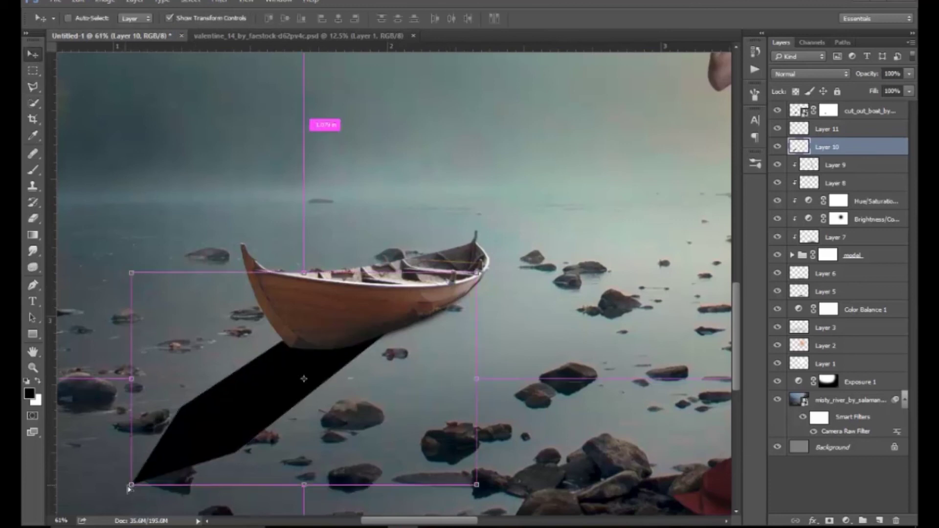
pyautogui.moveTo(130, 486); pyautogui.dragTo(89, 439)
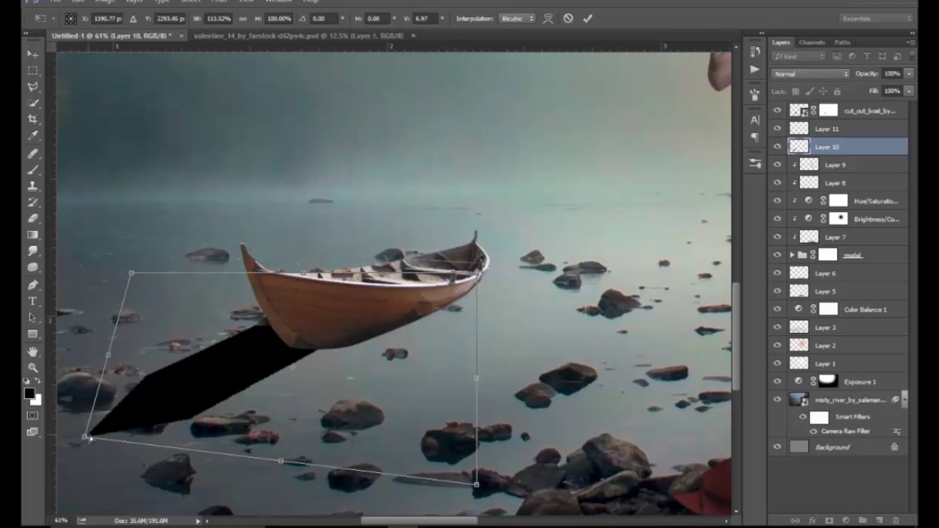
pyautogui.hotkey('ctrl', 'z')
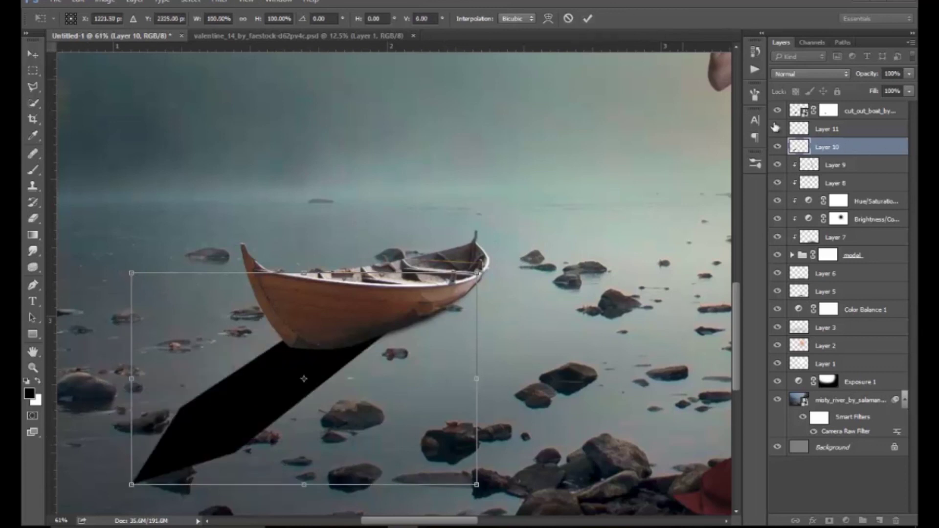
# Move the shadow onto Layer 11: delete it from Layer 10 and refill its shape black.
pyautogui.click(568, 18)
pyautogui.keyDown('ctrl'); pyautogui.click(798, 147); pyautogui.keyUp('ctrl')
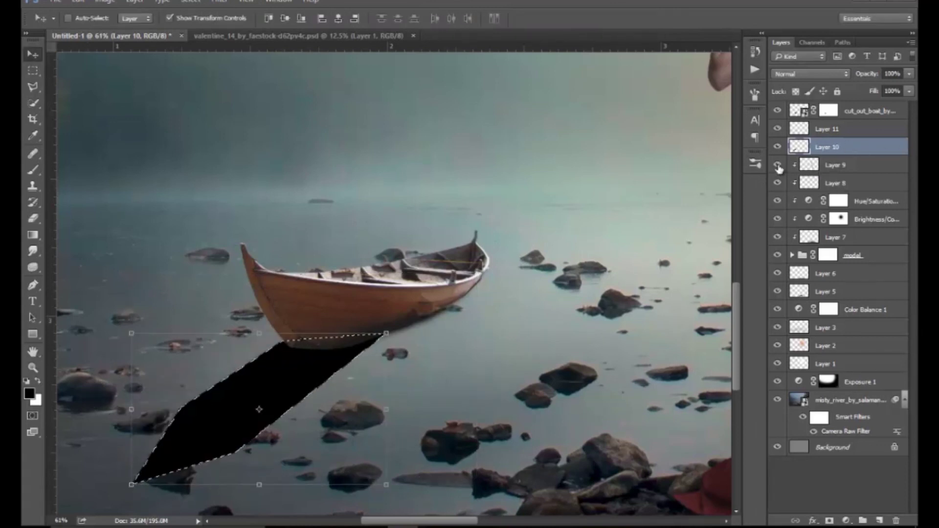
pyautogui.press('Delete')
pyautogui.click(826, 129)
pyautogui.hotkey('alt', 'BackSpace')
pyautogui.hotkey('ctrl', 'd')
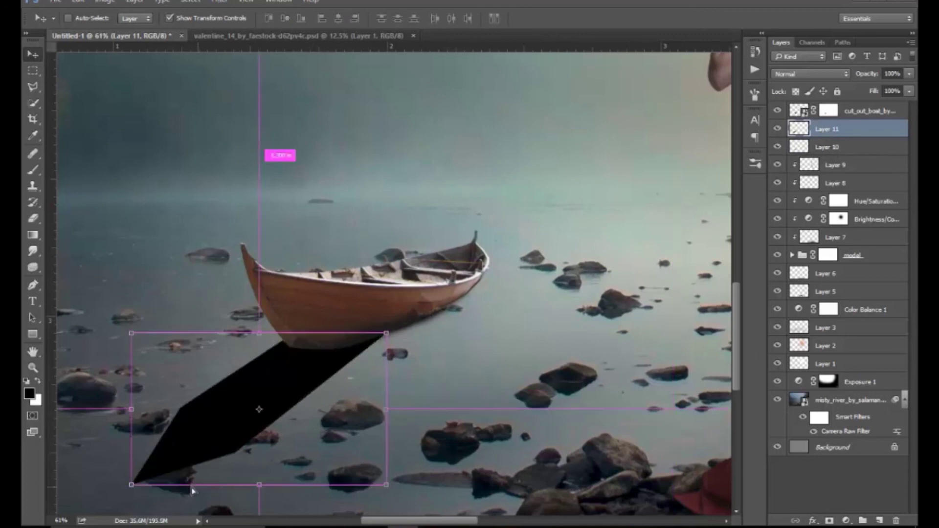
# Skew the shadow into a long flat wedge trailing left from the hull, then commit it.
pyautogui.moveTo(137, 491); pyautogui.dragTo(84, 451)
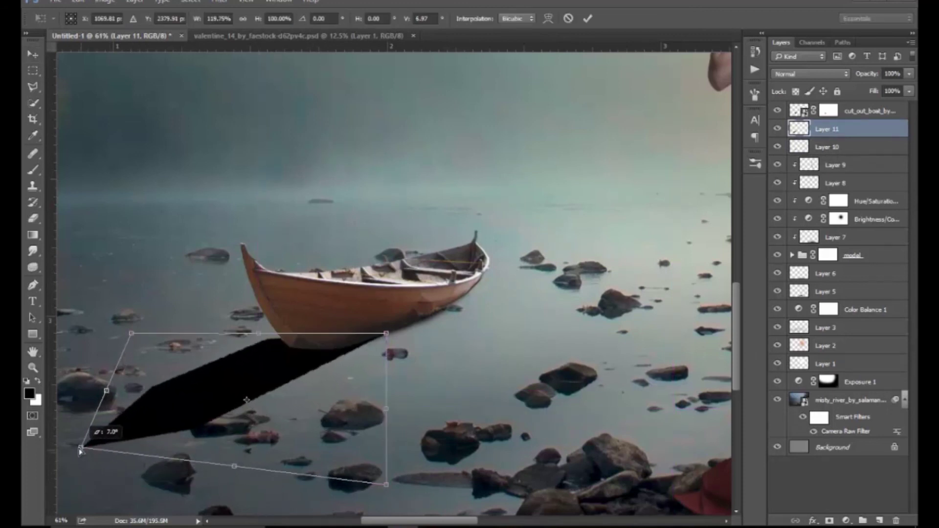
pyautogui.moveTo(388, 334); pyautogui.dragTo(419, 323)
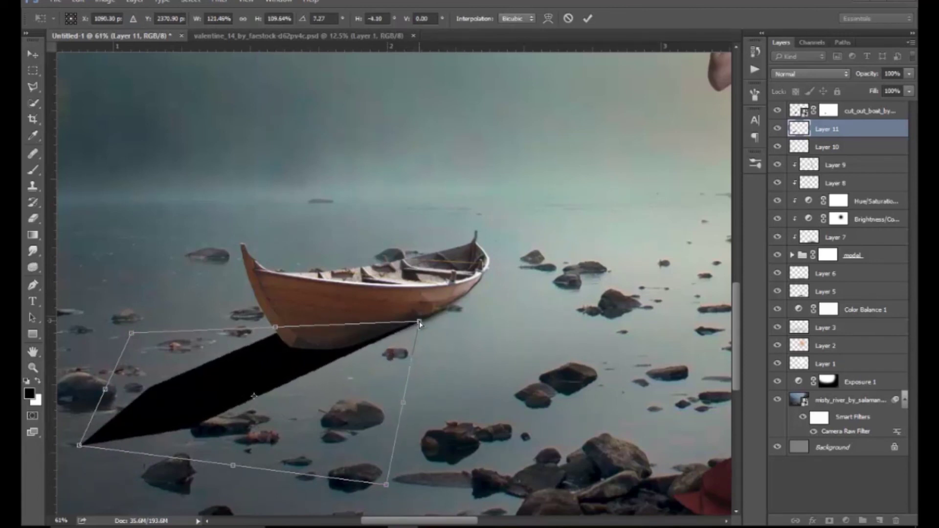
pyautogui.click(588, 19)
pyautogui.press('z')
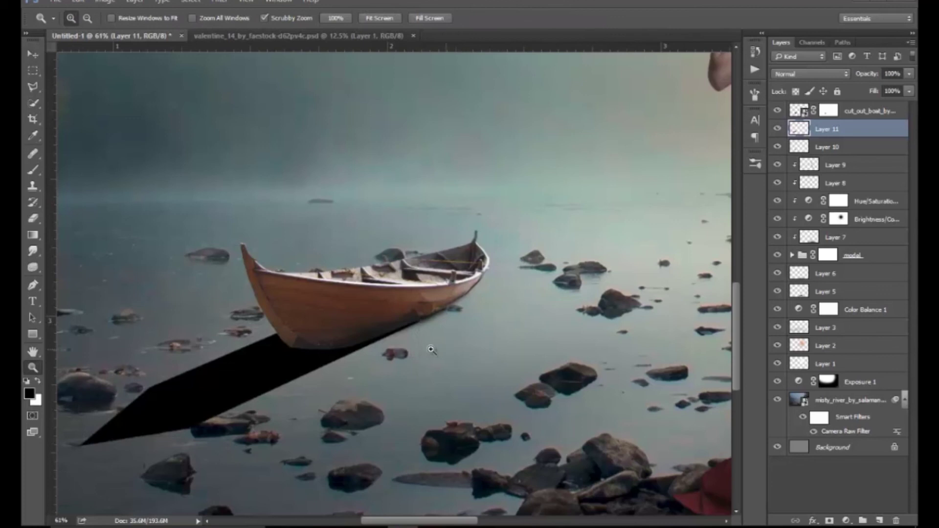
pyautogui.moveTo(539, 292); pyautogui.dragTo(274, 398)
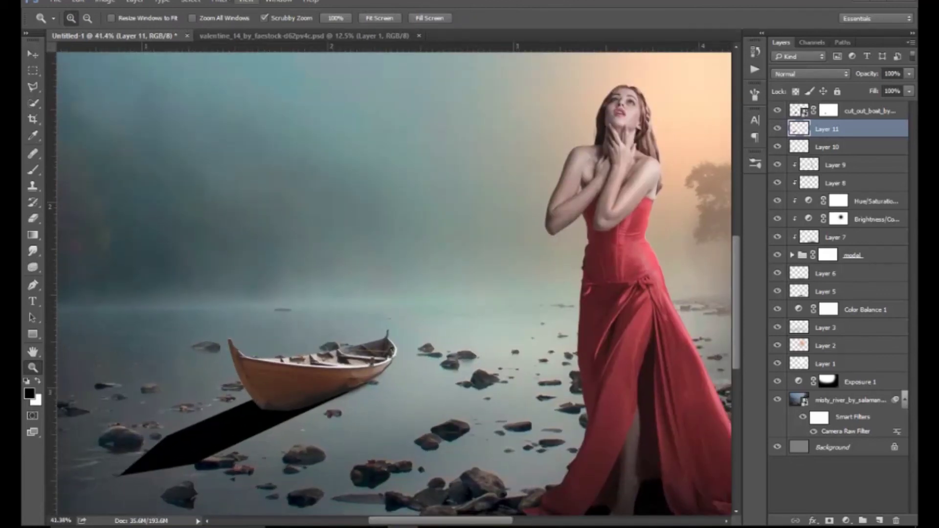
# Soften the boat's shadow with a Gaussian Blur at a raised radius.
pyautogui.click(219, 1)
pyautogui.moveTo(294, 124)
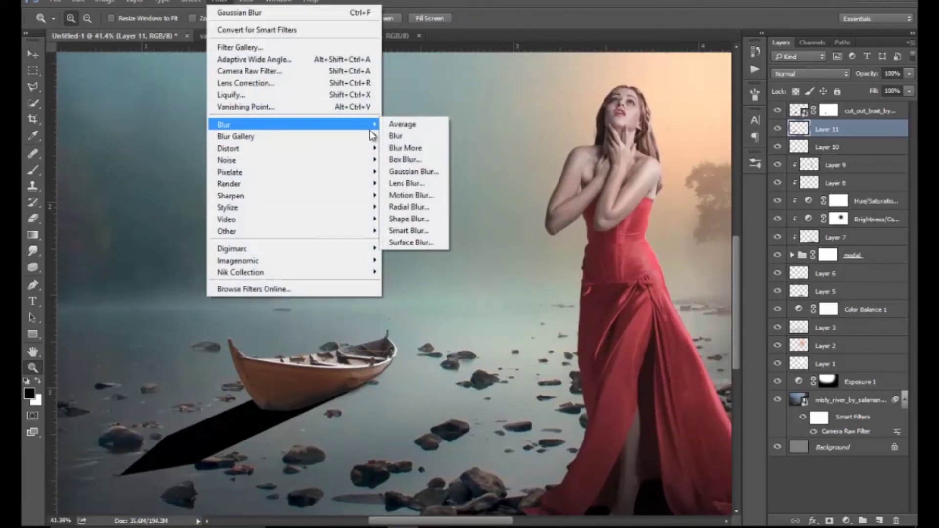
pyautogui.click(403, 171)
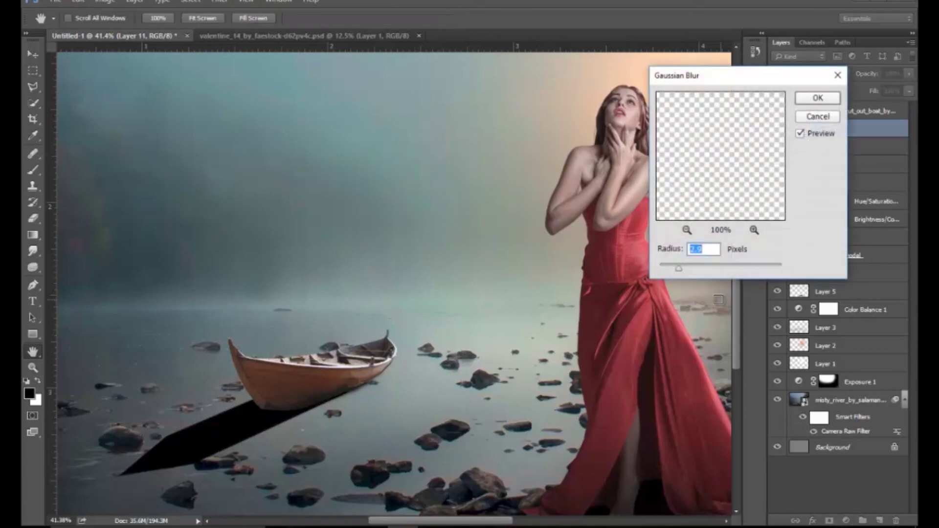
pyautogui.click(709, 269)
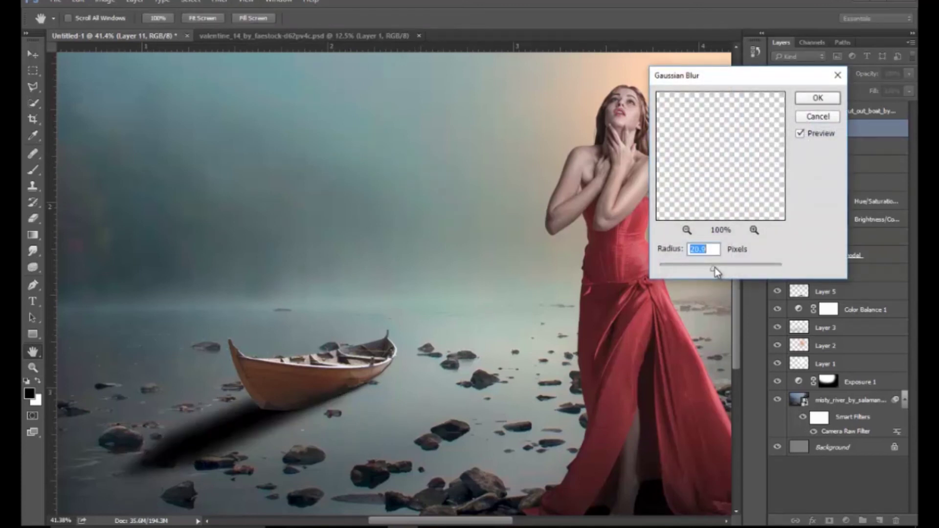
pyautogui.click(816, 98)
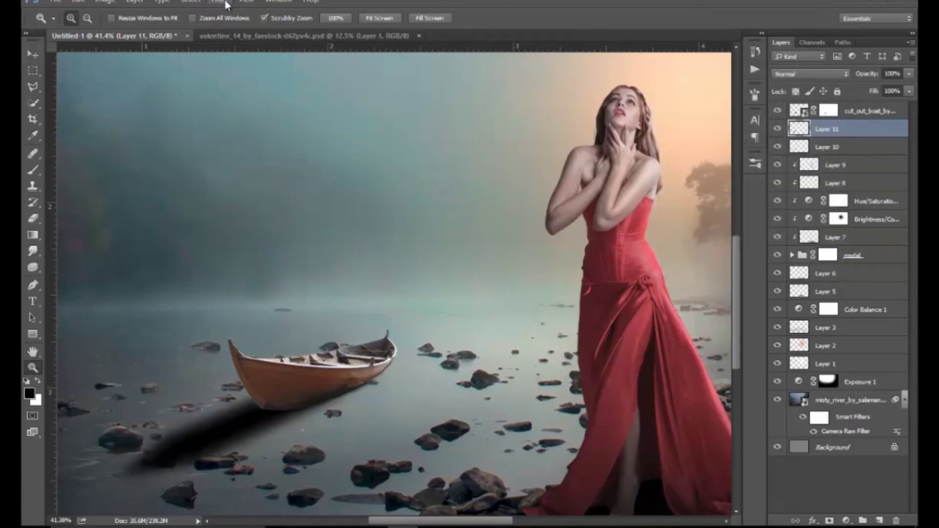
# Streak the shadow with a Motion Blur at angle 36 and distance 400.
pyautogui.click(221, 1)
pyautogui.moveTo(224, 125)
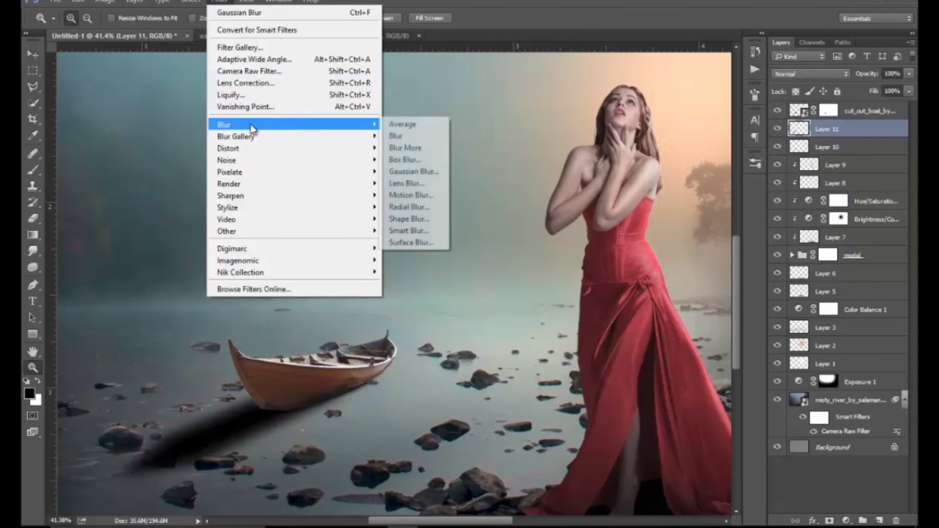
pyautogui.click(420, 196)
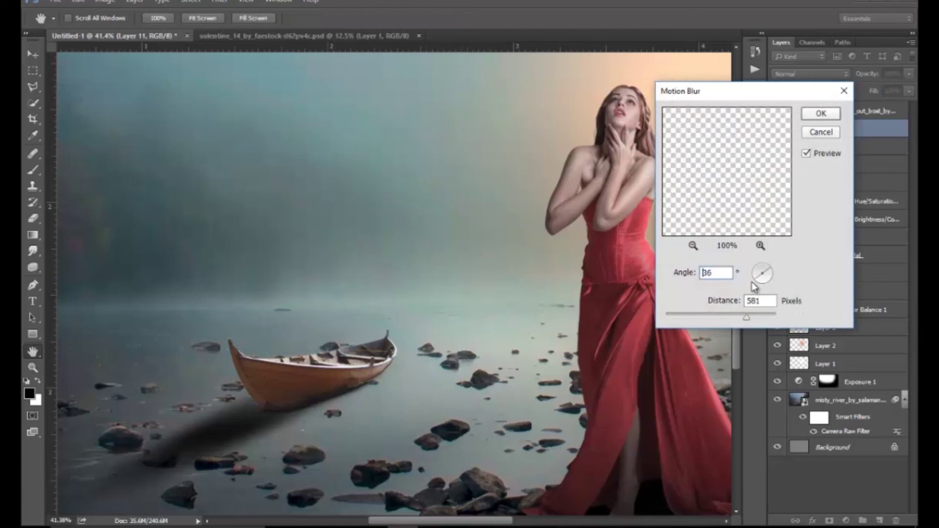
pyautogui.moveTo(737, 321); pyautogui.dragTo(739, 322)
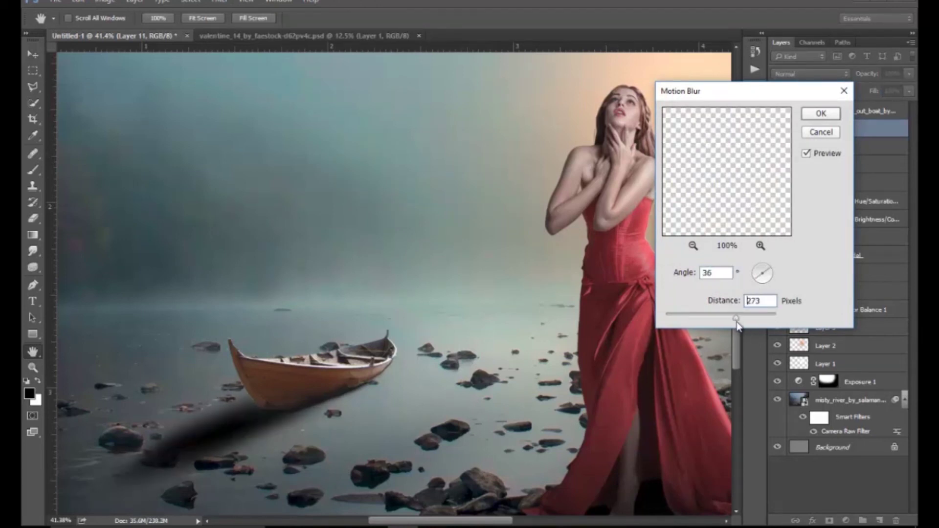
pyautogui.moveTo(741, 316); pyautogui.dragTo(743, 316)
pyautogui.click(821, 113)
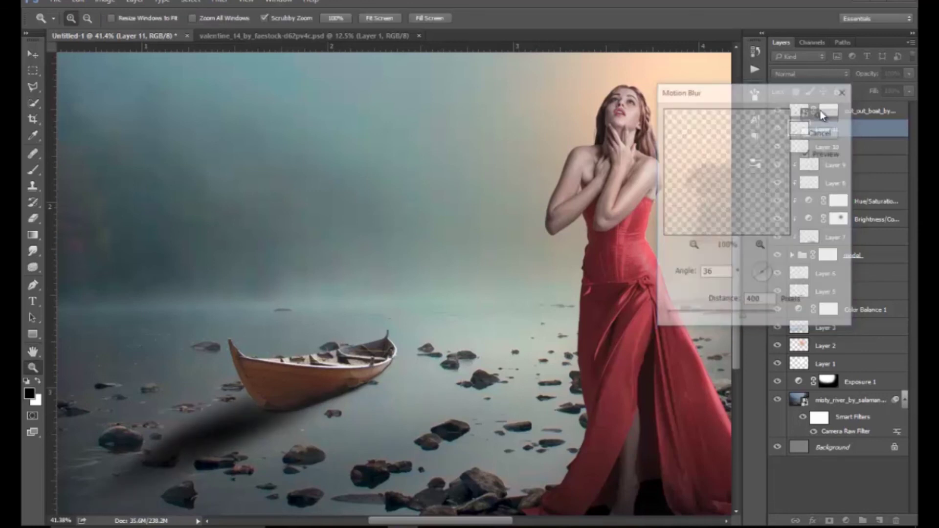
# Move the blurred shadow beneath the hull, nudge it down, and rotate it about 0.77°.
pyautogui.press('v')
pyautogui.moveTo(267, 397); pyautogui.dragTo(307, 406)
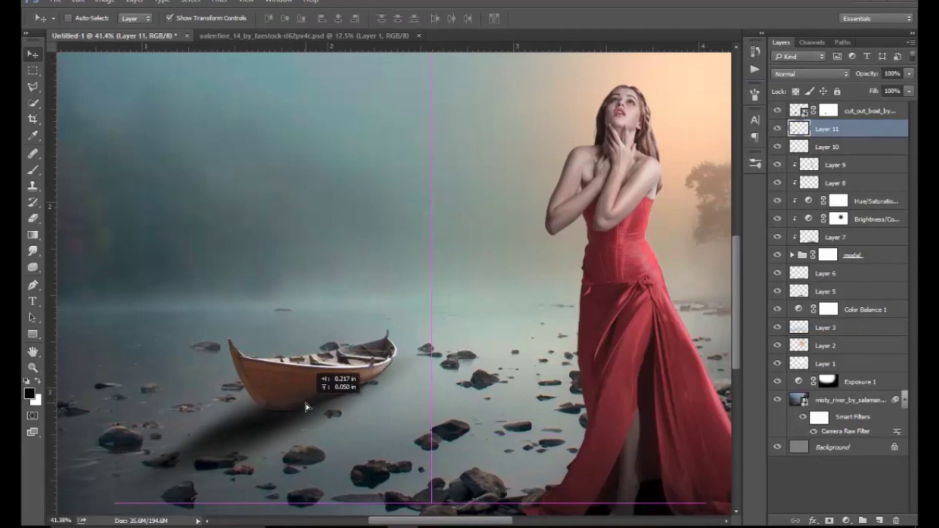
pyautogui.moveTo(307, 406); pyautogui.dragTo(313, 404)
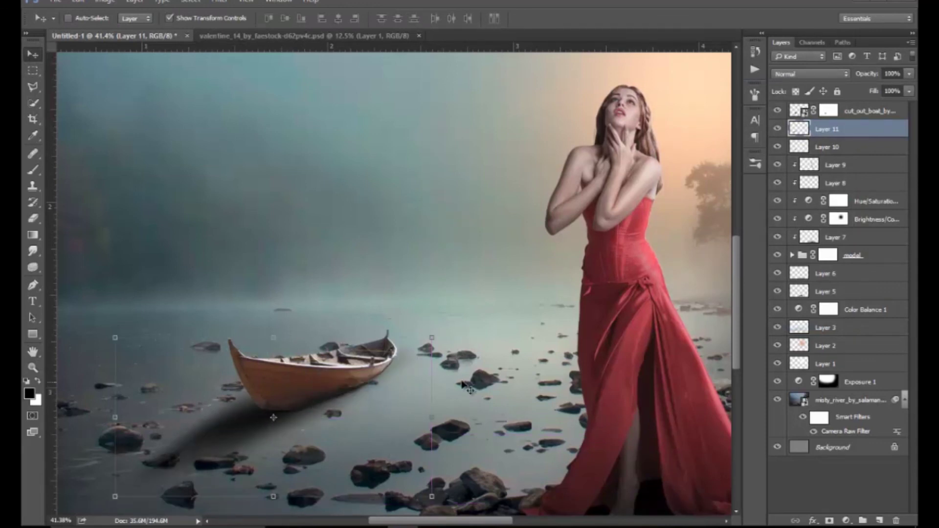
pyautogui.hotkey('shift', 'Down')
pyautogui.hotkey('shift', 'Down')
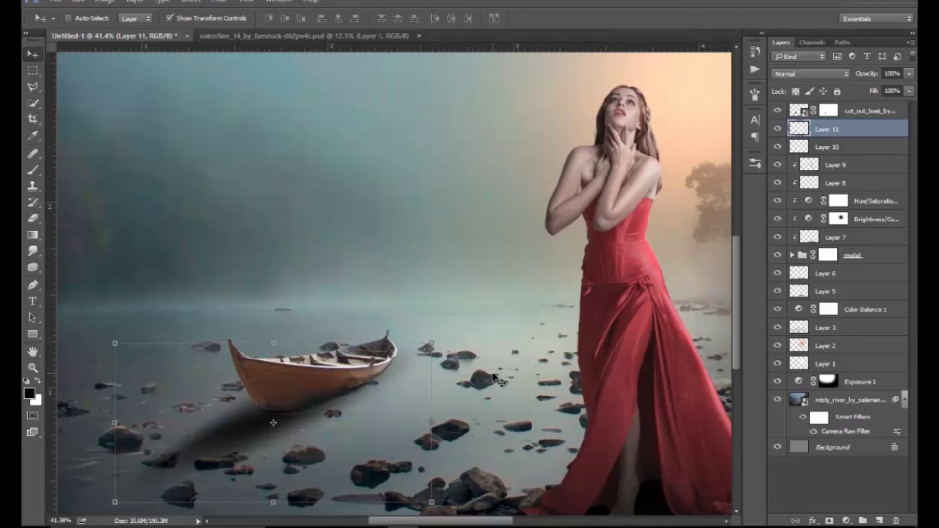
pyautogui.moveTo(439, 336); pyautogui.dragTo(443, 338)
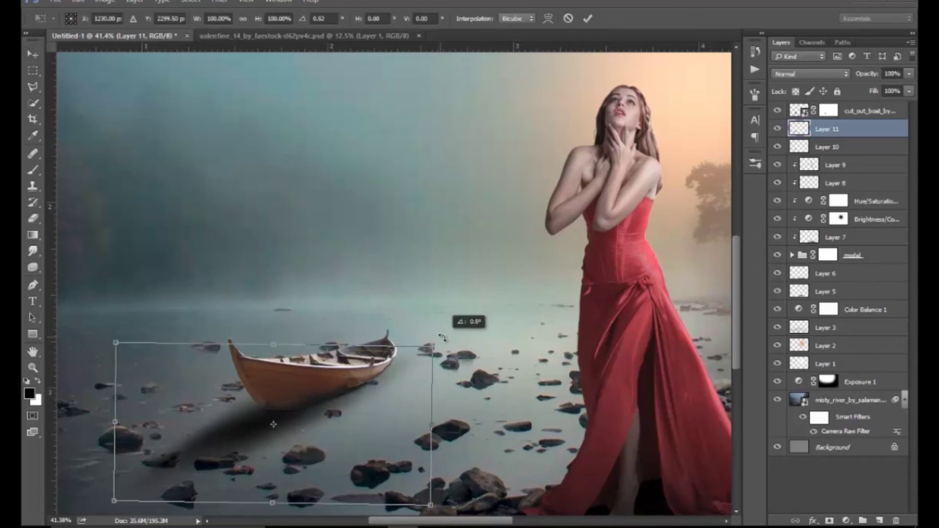
pyautogui.click(33, 219)
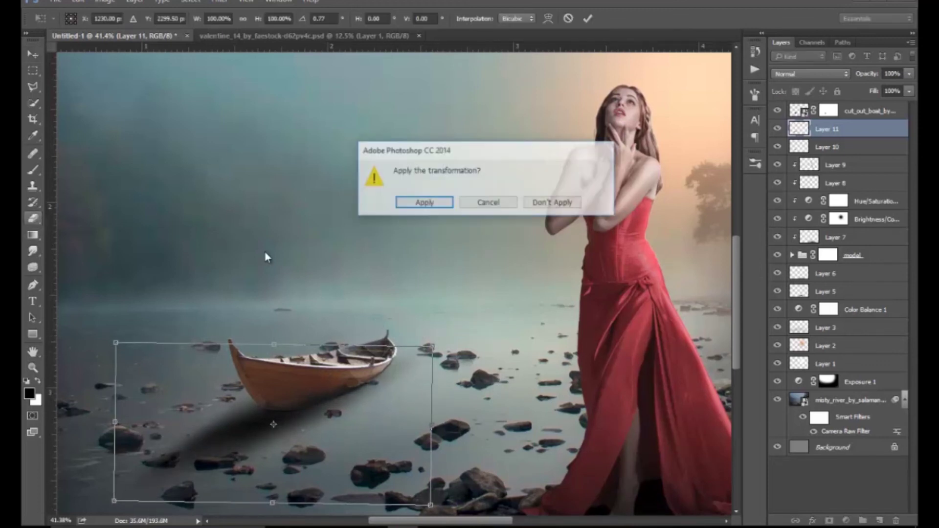
pyautogui.click(425, 202)
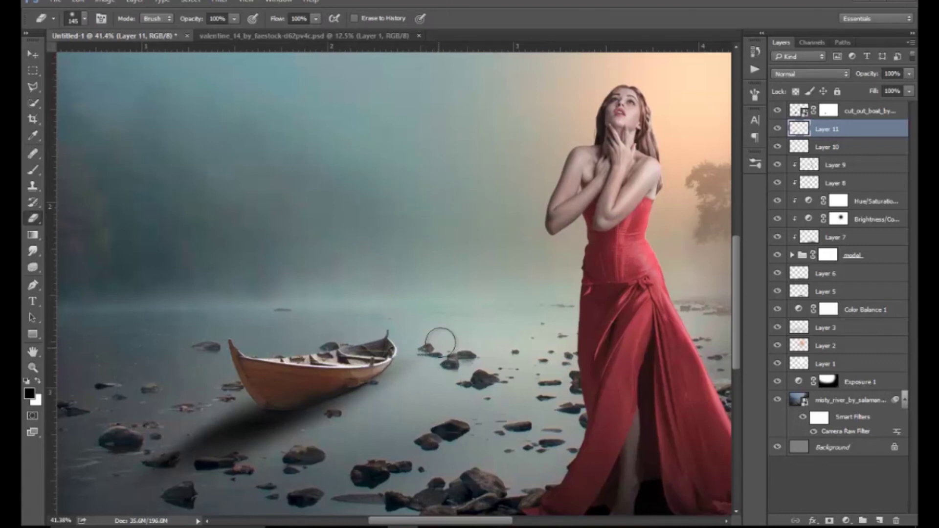
# Enlarge the eraser to 800 px and toggle the shadow layer to compare.
pyautogui.press(']')
pyautogui.press(']')
pyautogui.press(']')
pyautogui.press(']')
pyautogui.press(']')
pyautogui.press(']')
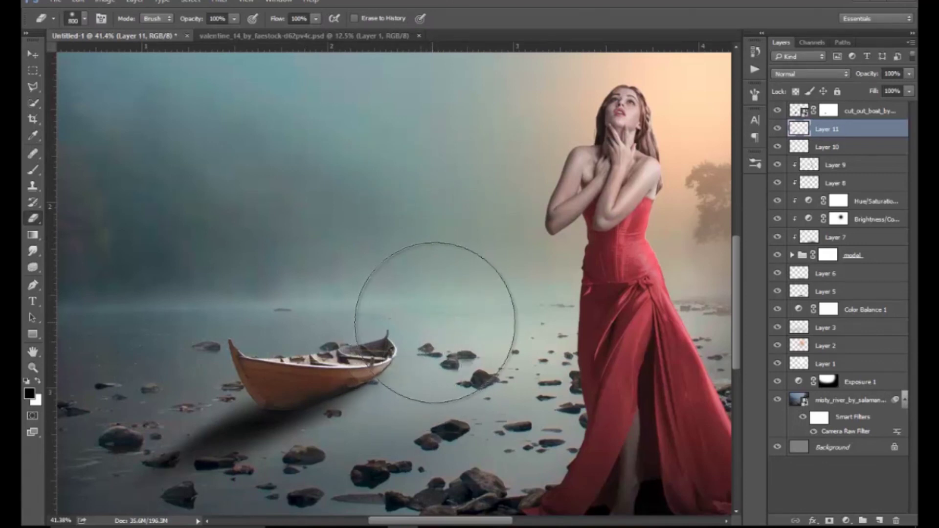
pyautogui.click(778, 128)
pyautogui.moveTo(181, 449); pyautogui.dragTo(250, 357)
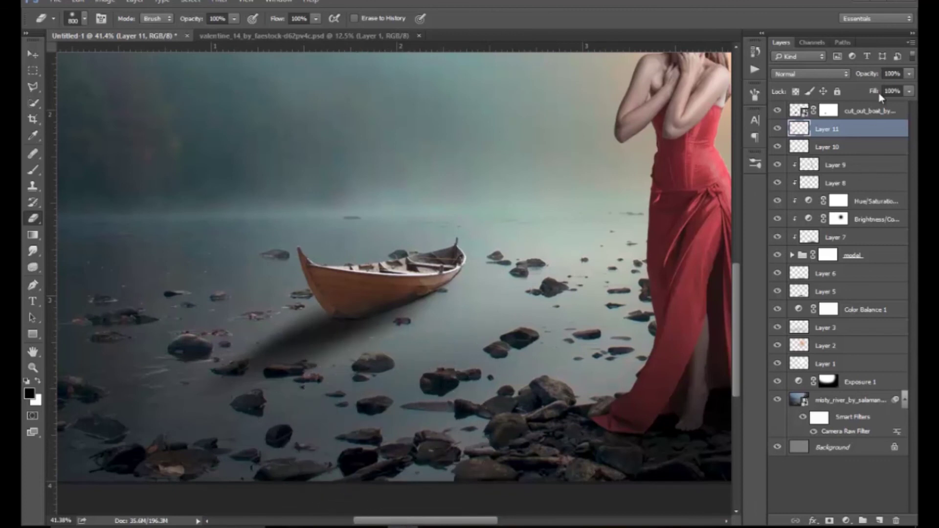
pyautogui.click(777, 129)
# Add Layer 12 above cut_out_boat, clip it to the boat, and set it to Soft Light.
pyautogui.click(861, 114)
pyautogui.click(879, 520)
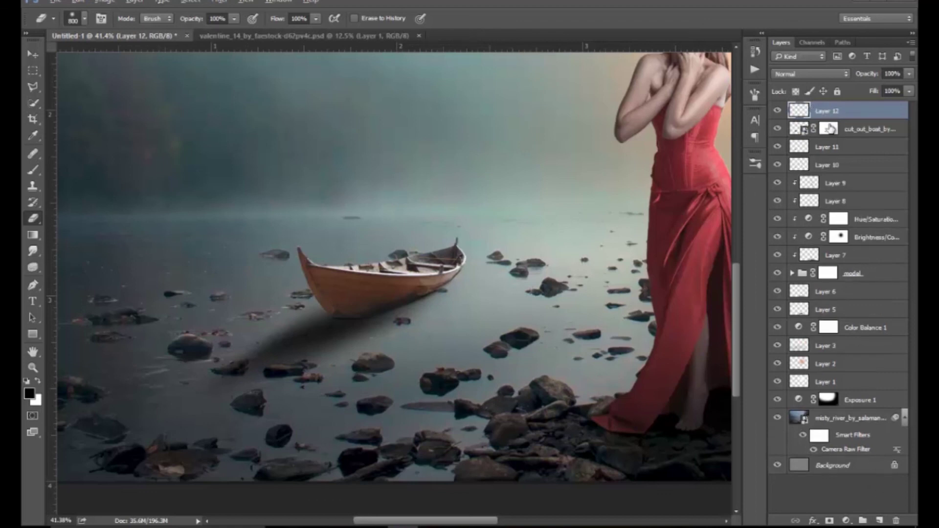
pyautogui.keyDown('alt'); pyautogui.click(836, 119); pyautogui.keyUp('alt')
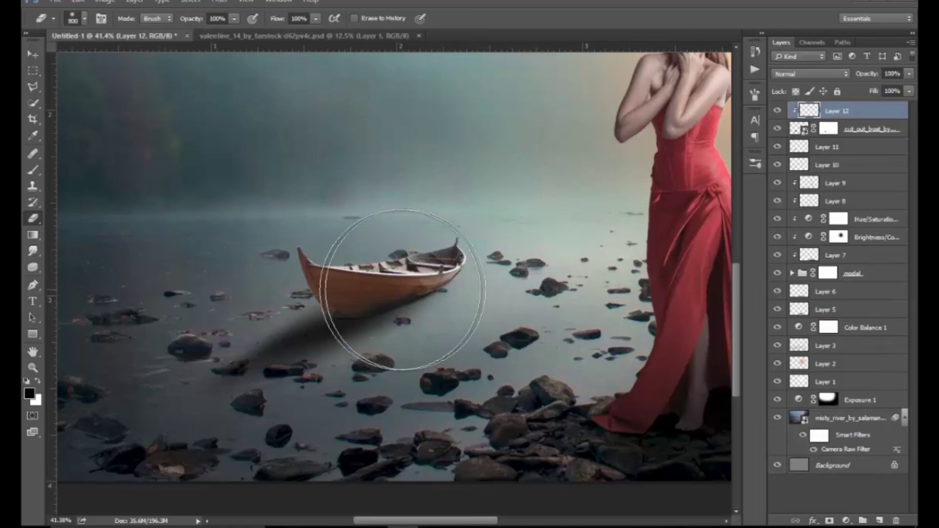
pyautogui.press('z')
pyautogui.moveTo(391, 283); pyautogui.dragTo(492, 327)
pyautogui.click(791, 74)
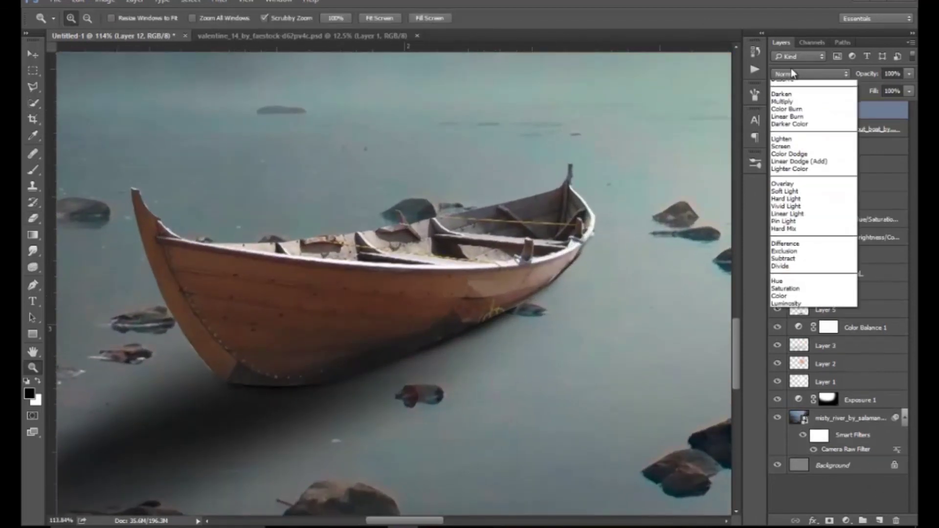
pyautogui.click(785, 204)
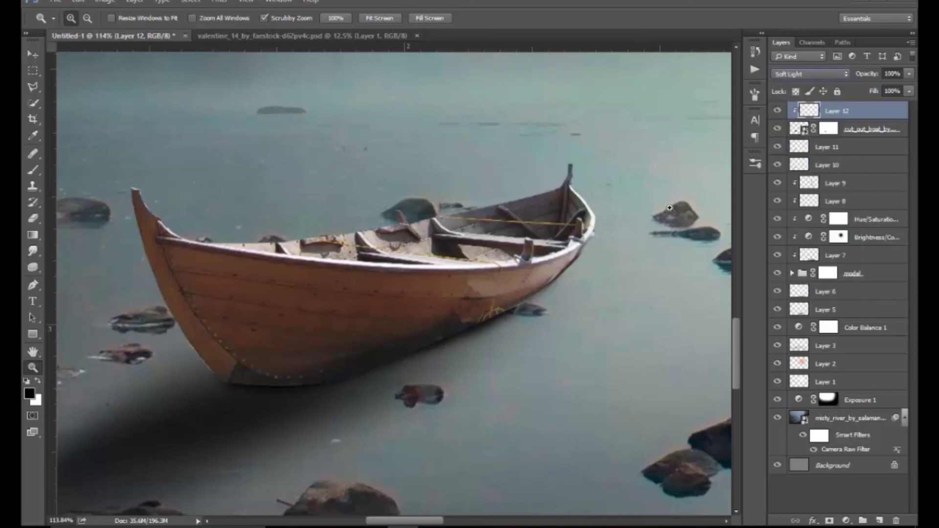
# Paint black along the boat's lower hull with a 250 px brush and set Layer 12 to 62% opacity.
pyautogui.click(39, 169)
pyautogui.press(']')
pyautogui.press(']')
pyautogui.press(']')
pyautogui.press(']')
pyautogui.press(']')
pyautogui.press(']')
pyautogui.moveTo(151, 356)
pyautogui.mouseDown()
pyautogui.moveTo(427, 402)
pyautogui.moveTo(597, 345)
pyautogui.mouseUp()
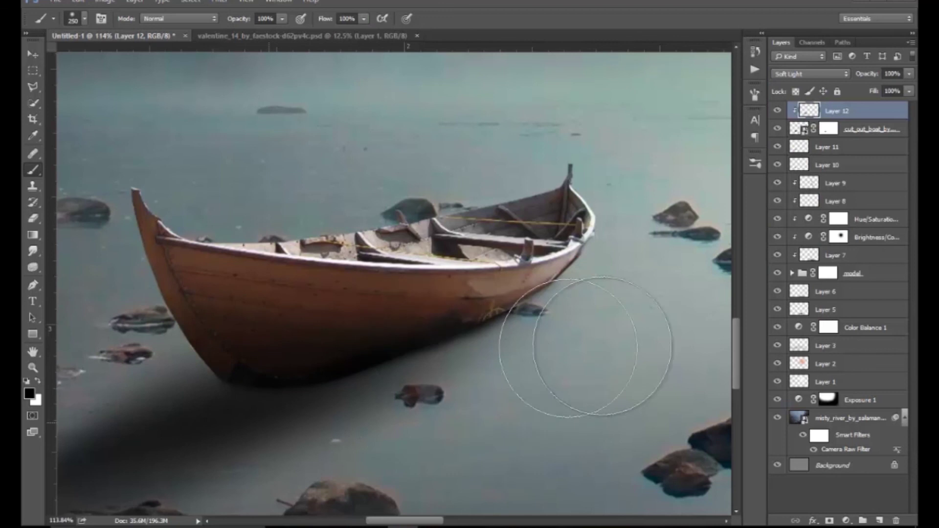
pyautogui.moveTo(242, 401); pyautogui.dragTo(78, 350)
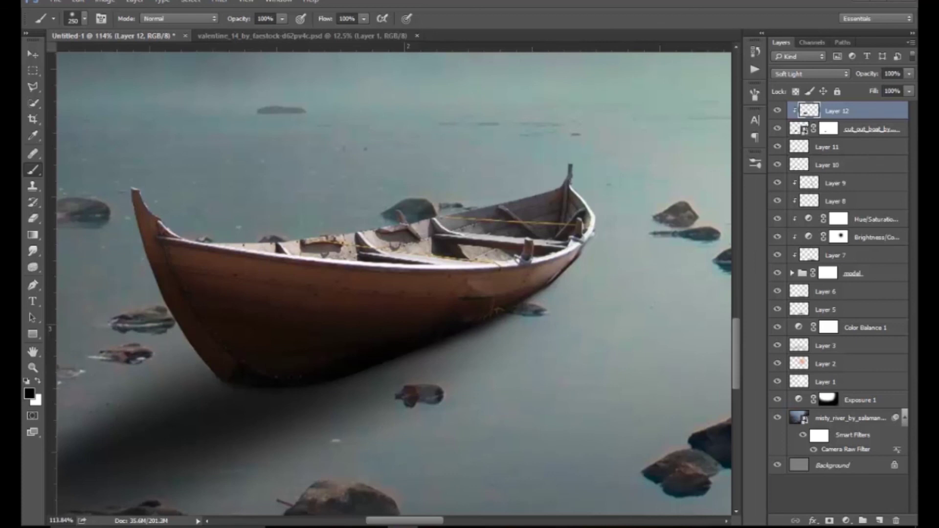
pyautogui.moveTo(910, 73); pyautogui.dragTo(891, 86)
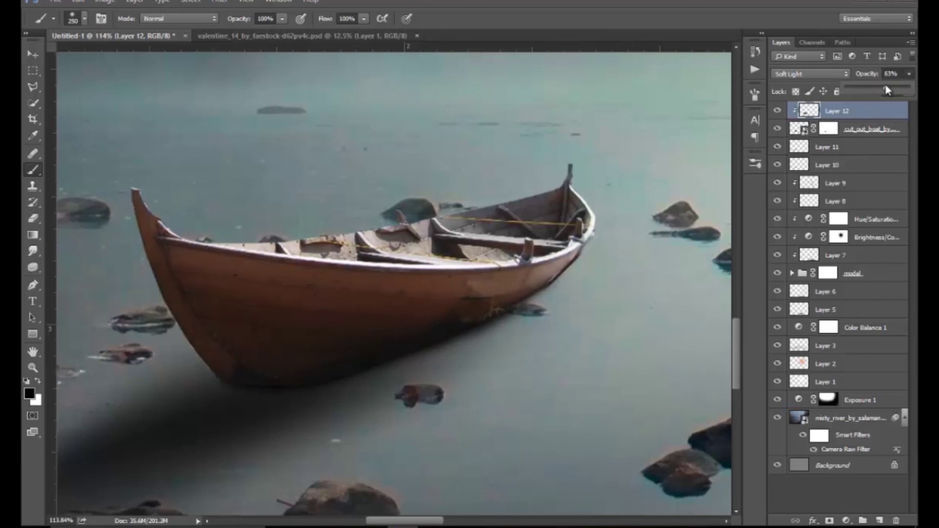
pyautogui.press('z')
pyautogui.hotkey('ctrl', '0')
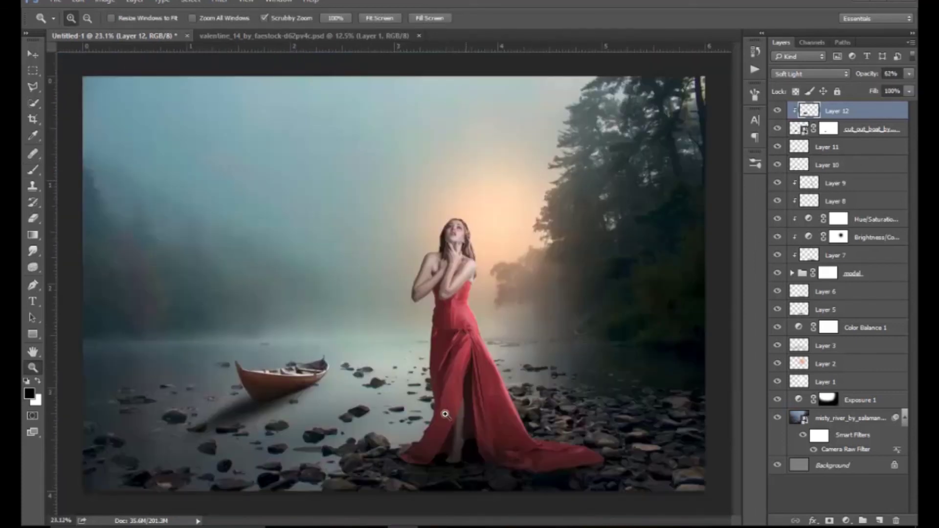
pyautogui.moveTo(261, 407); pyautogui.dragTo(315, 395)
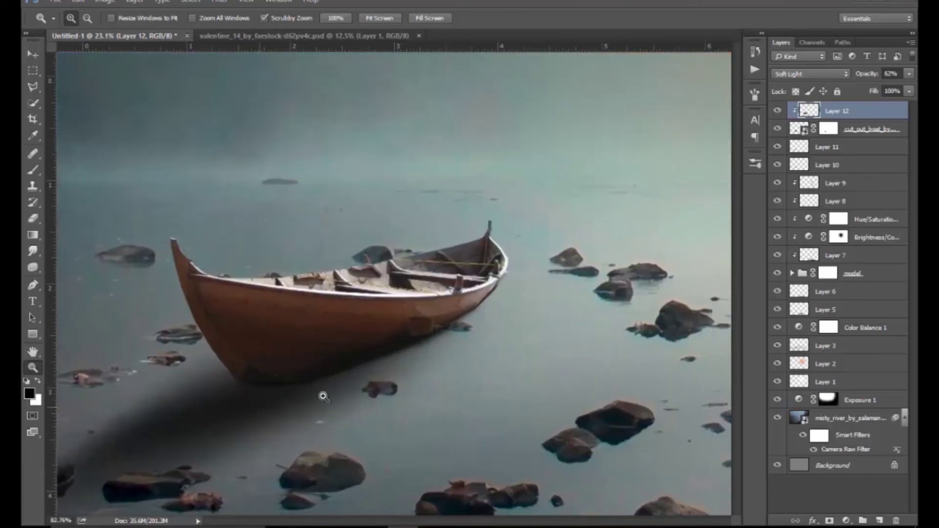
pyautogui.press('v')
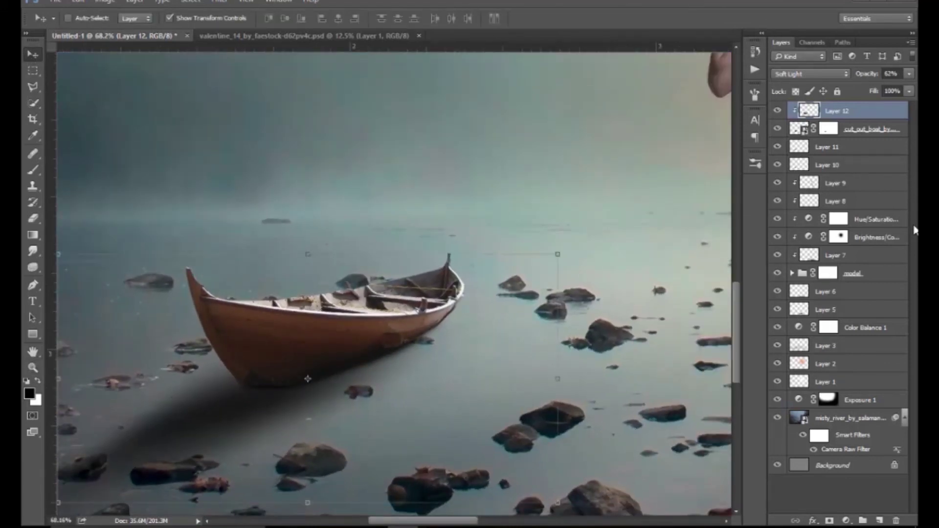
# Move the Layer 11 shadow up and right under the boat and shrink it to about 98%.
pyautogui.keyDown('ctrl'); pyautogui.click(433, 389); pyautogui.keyUp('ctrl')
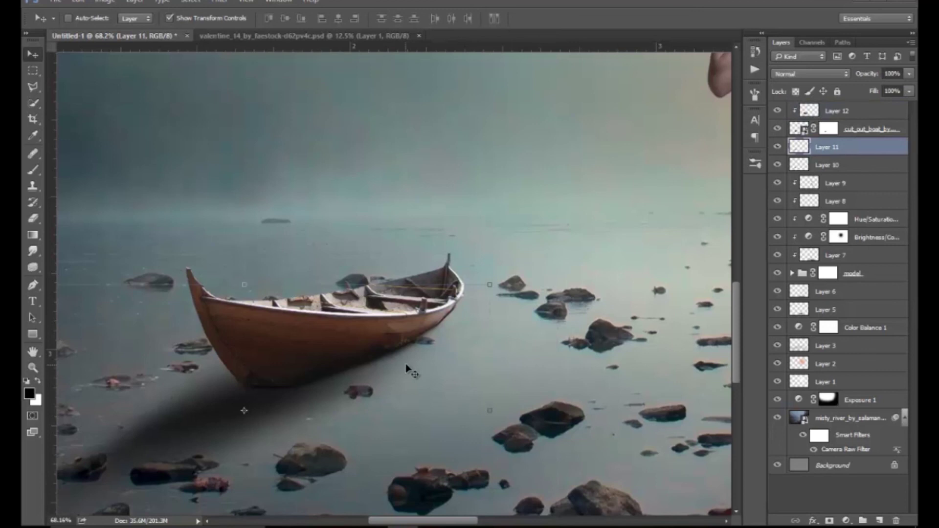
pyautogui.moveTo(405, 367); pyautogui.dragTo(473, 342)
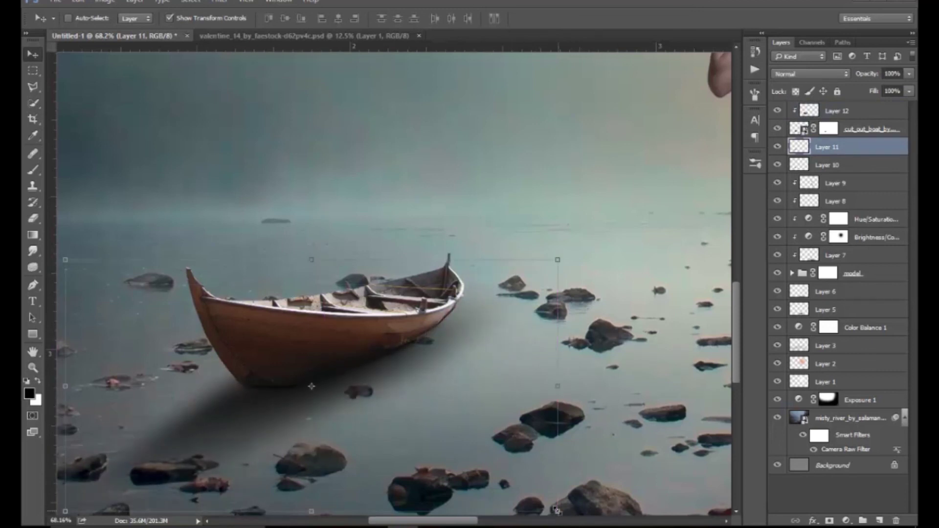
pyautogui.moveTo(556, 510); pyautogui.dragTo(539, 492)
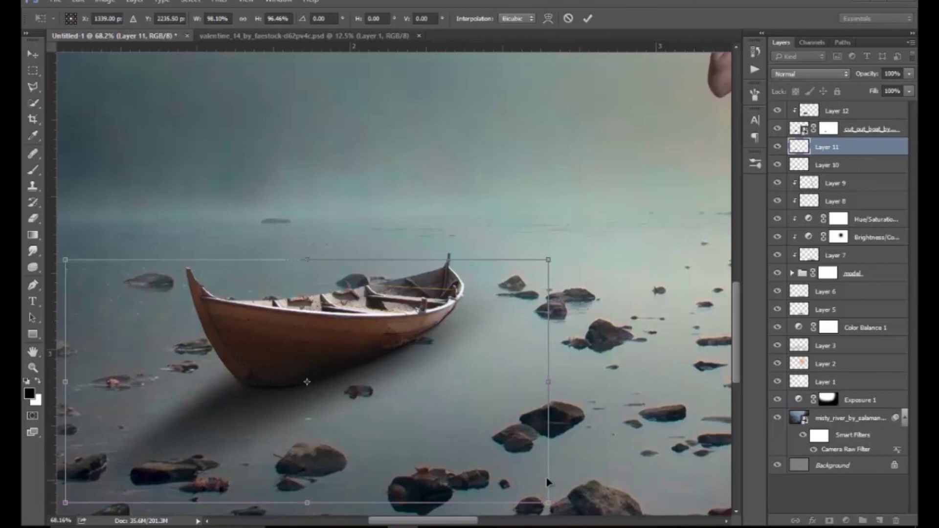
pyautogui.click(589, 19)
# Fit the whole scene in view, select Layer 12, and add a new empty Layer 13 on top.
pyautogui.press('z')
pyautogui.hotkey('ctrl', '0')
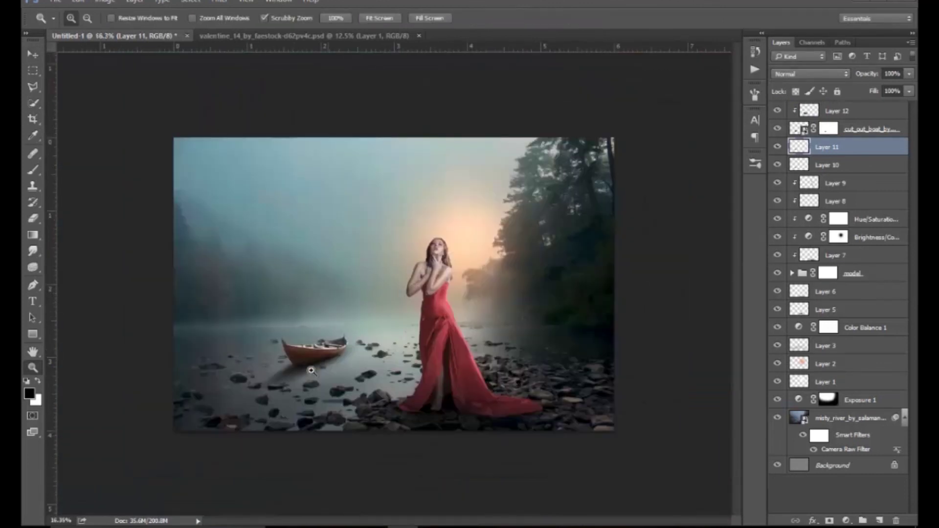
pyautogui.moveTo(317, 379); pyautogui.dragTo(324, 379)
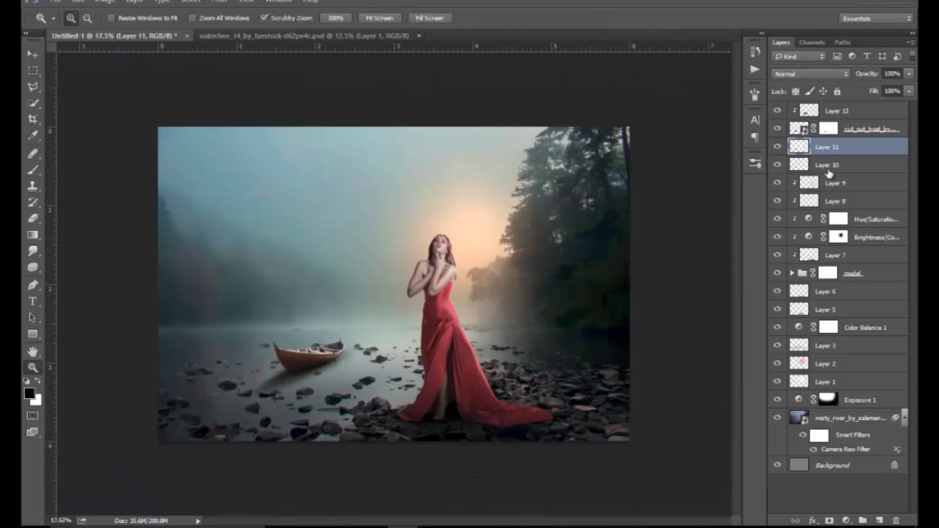
pyautogui.click(846, 109)
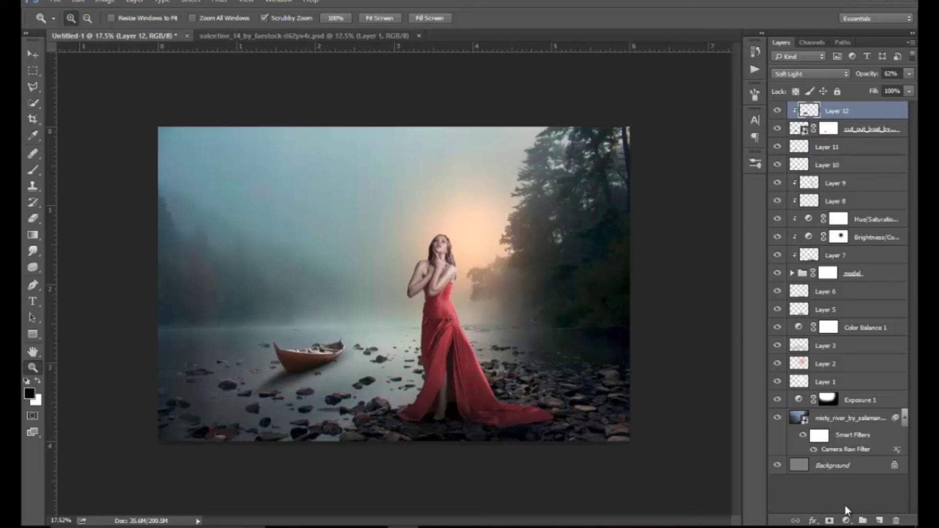
pyautogui.click(878, 520)
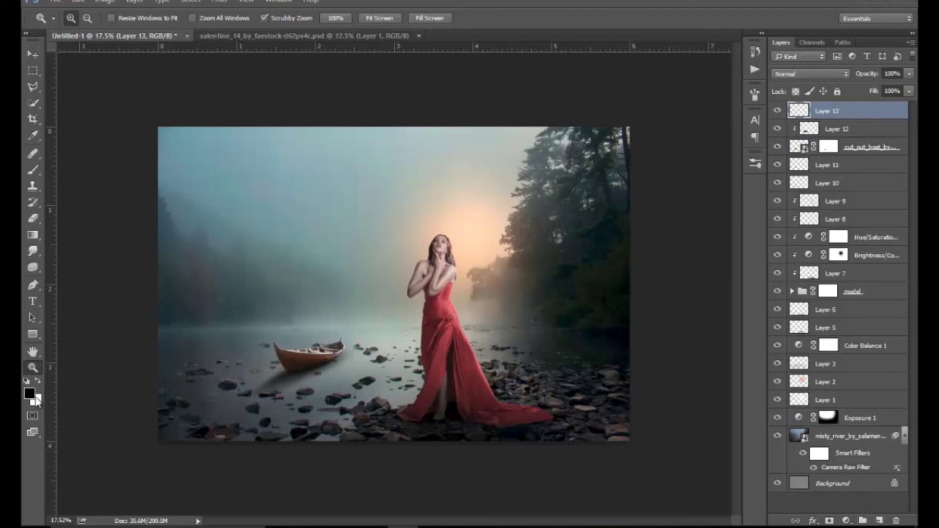
# Set the foreground to 50% grey and fill Layer 13 with it.
pyautogui.click(29, 393)
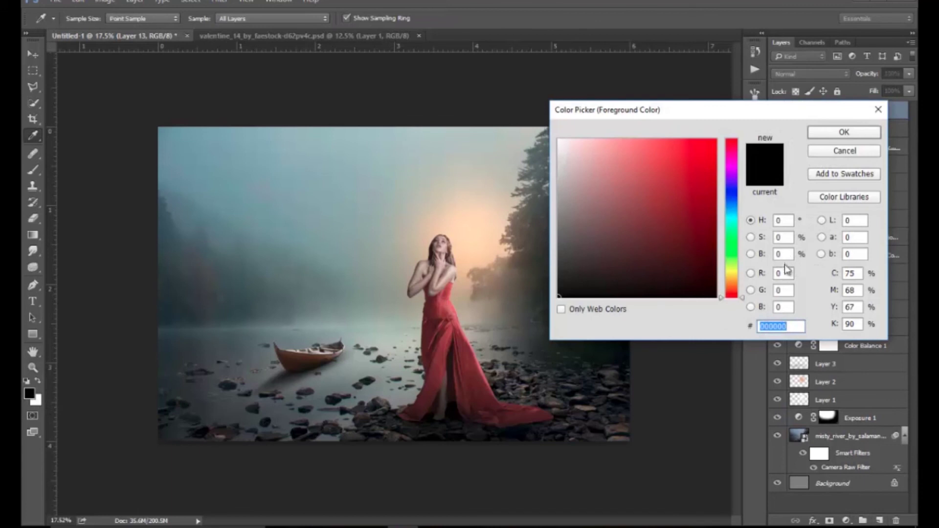
pyautogui.doubleClick(784, 255)
pyautogui.write('50')
pyautogui.click(846, 135)
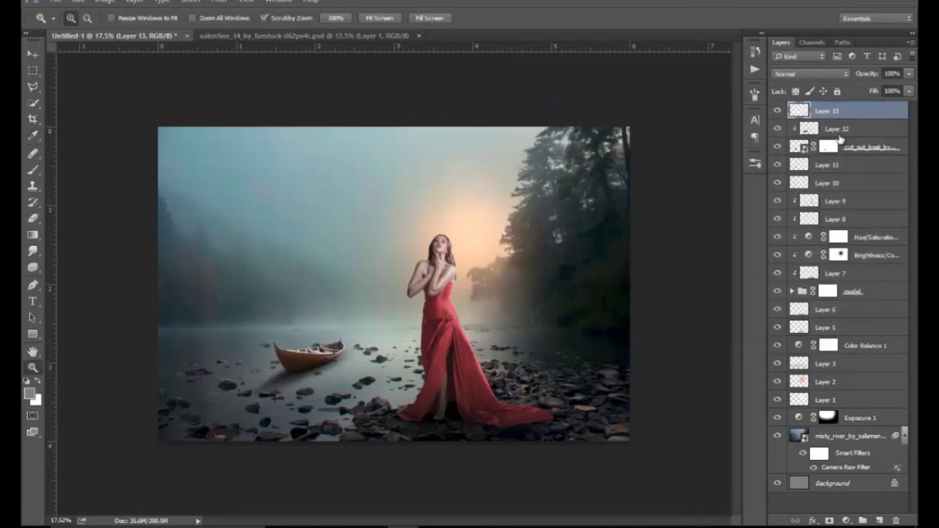
pyautogui.click(33, 171)
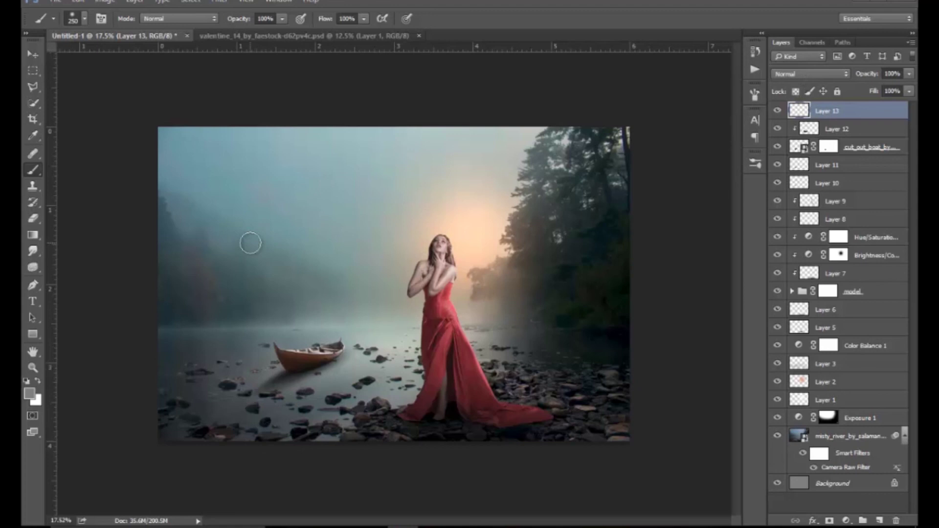
pyautogui.hotkey('alt', 'BackSpace')
# Set the grey layer to Multiply at 70% opacity and give it a layer mask.
pyautogui.click(797, 77)
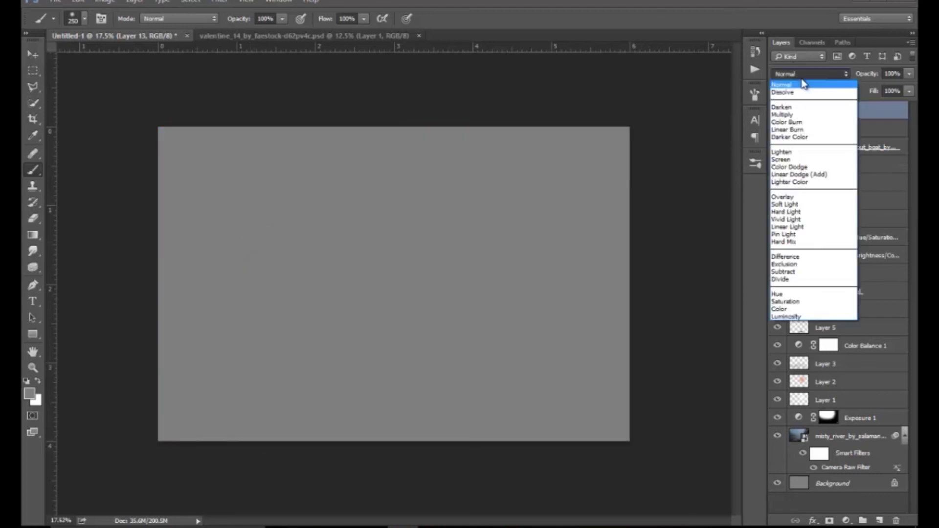
pyautogui.click(802, 114)
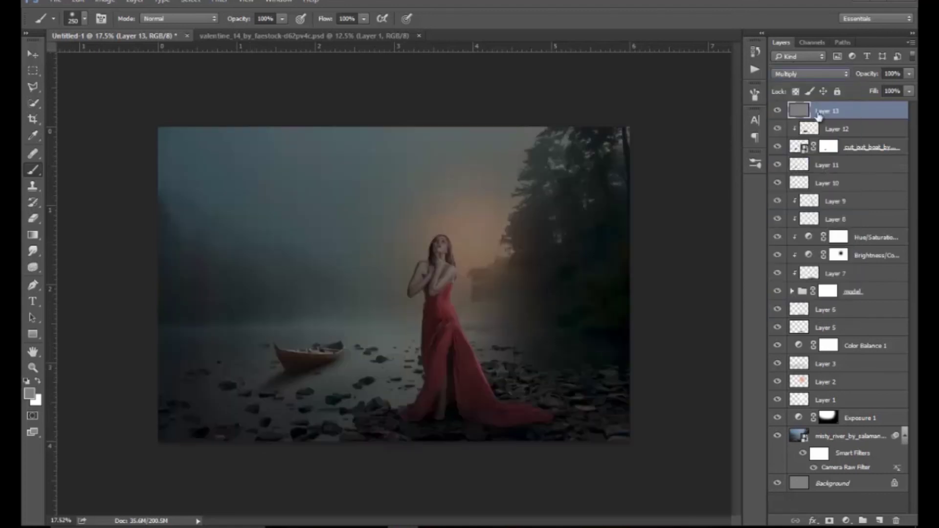
pyautogui.moveTo(909, 75); pyautogui.dragTo(891, 90)
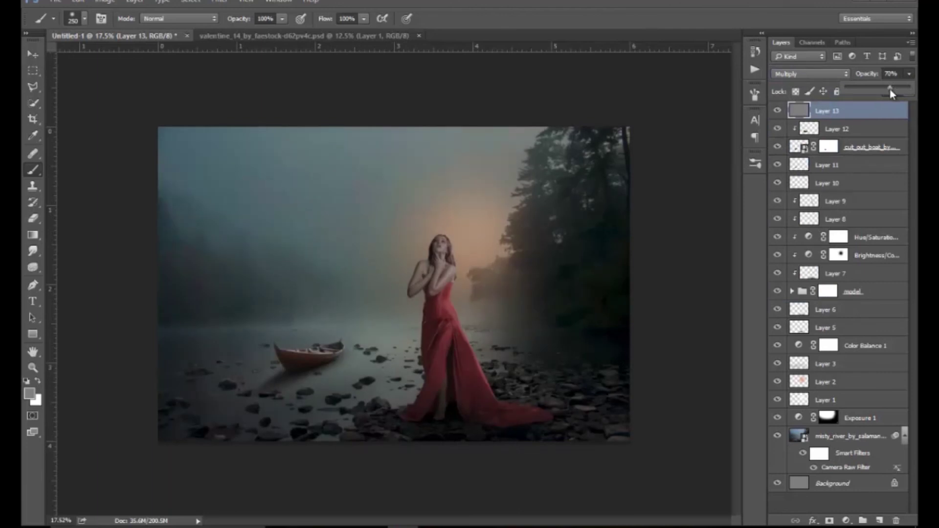
pyautogui.press(']')
pyautogui.click(829, 519)
pyautogui.press('d')
pyautogui.press(']')
pyautogui.press(']')
pyautogui.press(']')
pyautogui.press(']')
pyautogui.press(']')
pyautogui.press(']')
pyautogui.press(']')
pyautogui.press(']')
pyautogui.press(']')
pyautogui.press(']')
pyautogui.press(']')
pyautogui.press(']')
pyautogui.press(']')
pyautogui.press(']')
pyautogui.press(']')
pyautogui.press(']')
pyautogui.press(']')
pyautogui.press(']')
pyautogui.press(']')
pyautogui.press(']')
pyautogui.press(']')
pyautogui.press(']')
pyautogui.press(']')
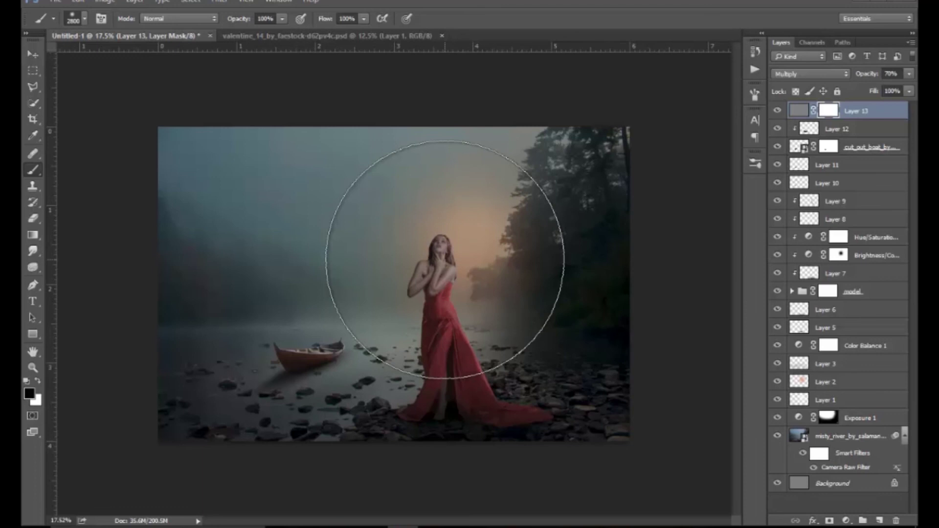
# Paint Layer 13's mask to brighten the woman's glow and foreground rocks, with flow at 36%.
pyautogui.click(445, 263)
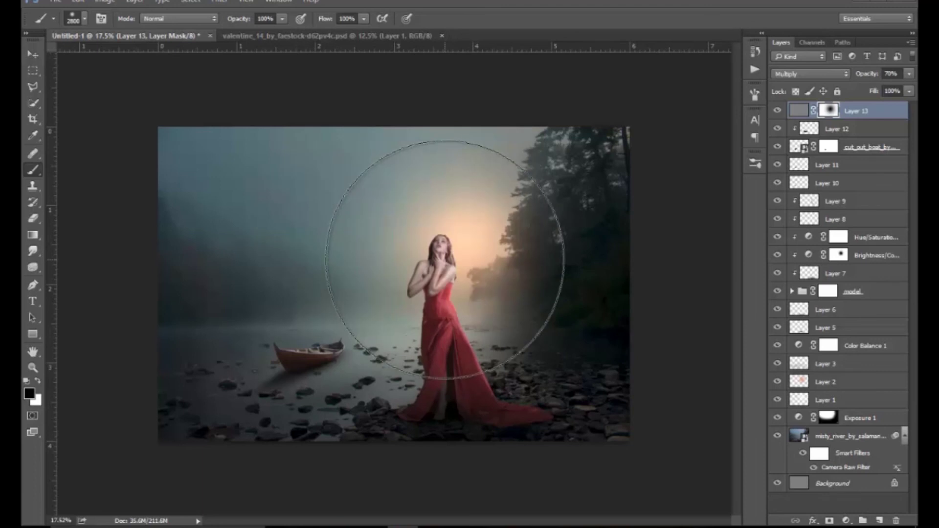
pyautogui.click(445, 259)
pyautogui.press('[')
pyautogui.press('[')
pyautogui.press('[')
pyautogui.press('[')
pyautogui.press('[')
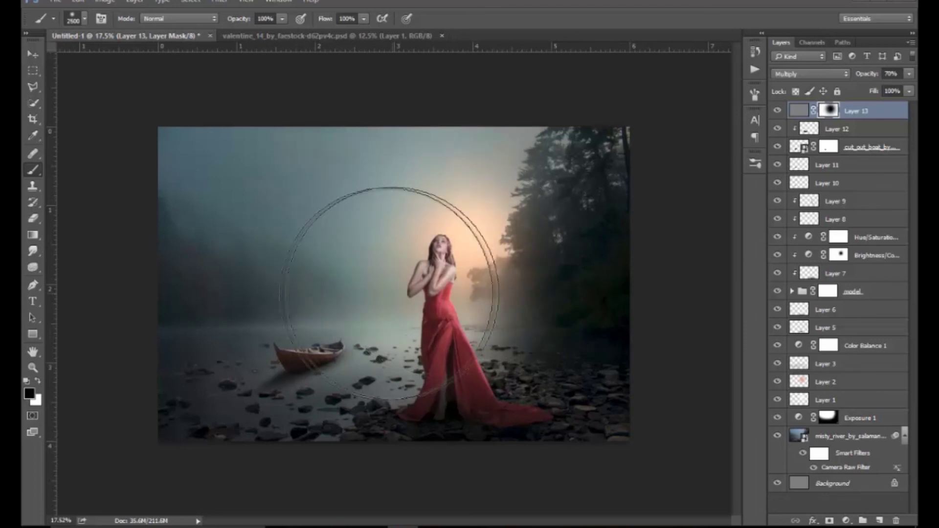
pyautogui.press('[')
pyautogui.press('[')
pyautogui.press('[')
pyautogui.press('[')
pyautogui.press('[')
pyautogui.press('[')
pyautogui.press('[')
pyautogui.press('[')
pyautogui.press(']')
pyautogui.press(']')
pyautogui.moveTo(245, 19); pyautogui.dragTo(227, 22)
pyautogui.moveTo(320, 24)
pyautogui.mouseDown()
pyautogui.moveTo(264, 36)
pyautogui.moveTo(255, 20)
pyautogui.moveTo(342, 20)
pyautogui.mouseUp()
pyautogui.press(']')
pyautogui.press(']')
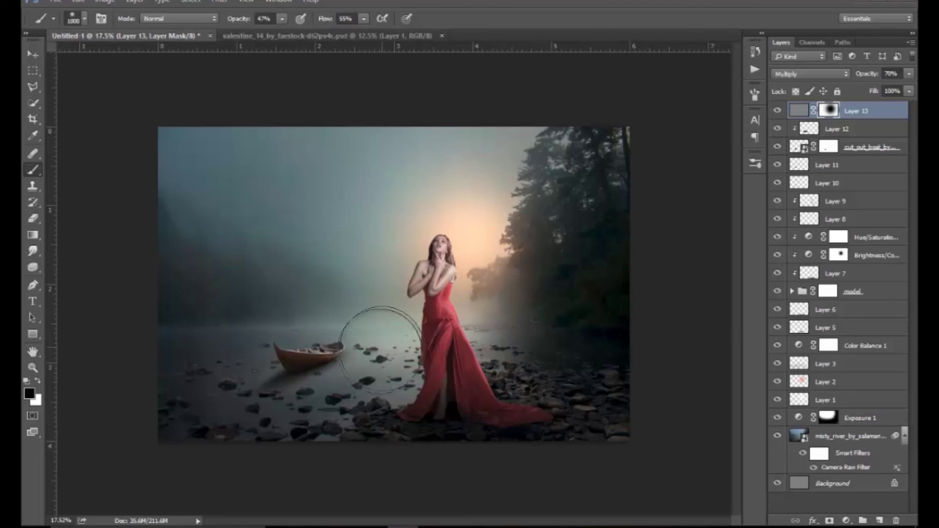
pyautogui.moveTo(381, 347); pyautogui.dragTo(218, 417)
pyautogui.press(']')
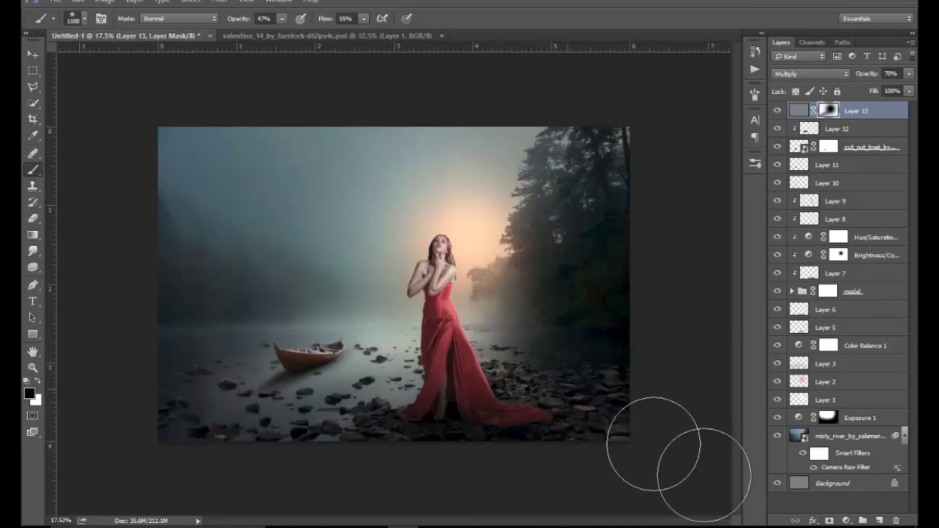
pyautogui.press('[')
pyautogui.press('[')
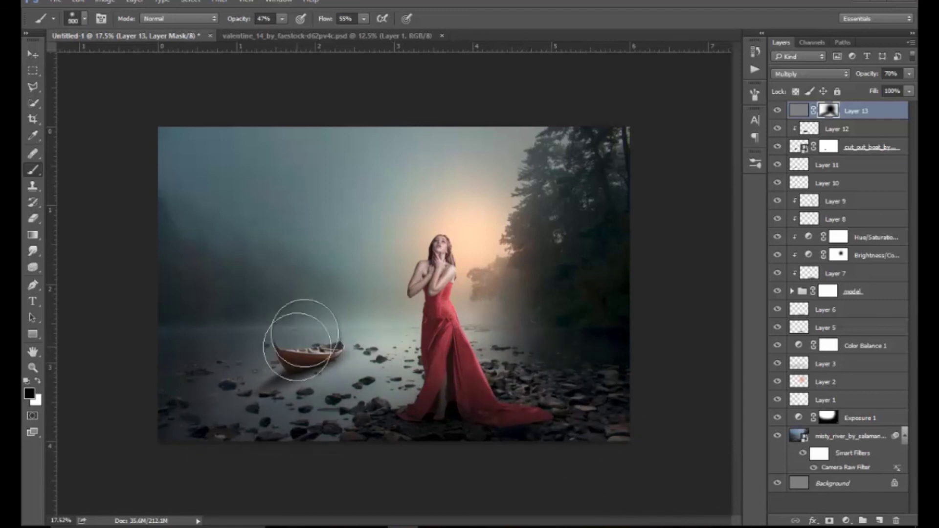
pyautogui.press('[')
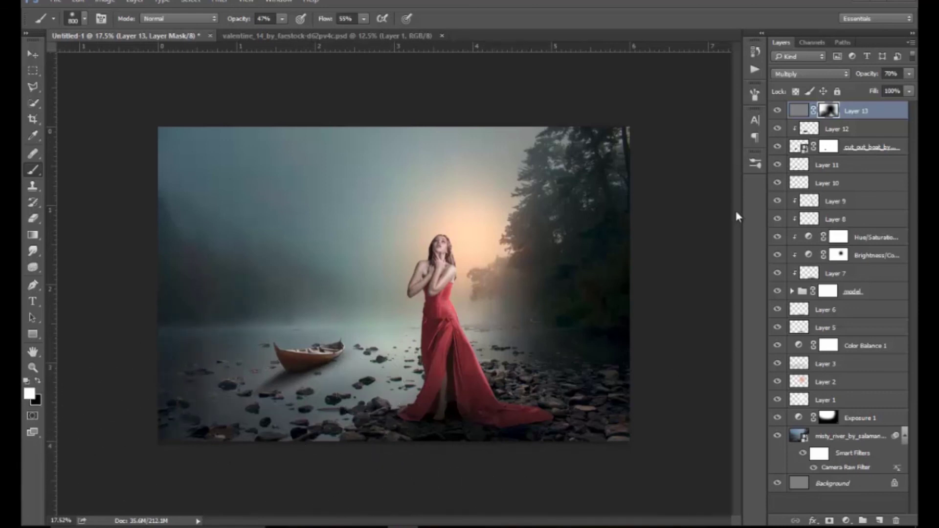
# Toggle the darkening layer on and off to compare, switching to black for mask painting.
pyautogui.click(778, 111)
pyautogui.click(778, 111)
pyautogui.press(']')
pyautogui.press(']')
pyautogui.press(']')
pyautogui.press(']')
pyautogui.press(']')
pyautogui.press(']')
pyautogui.press('x')
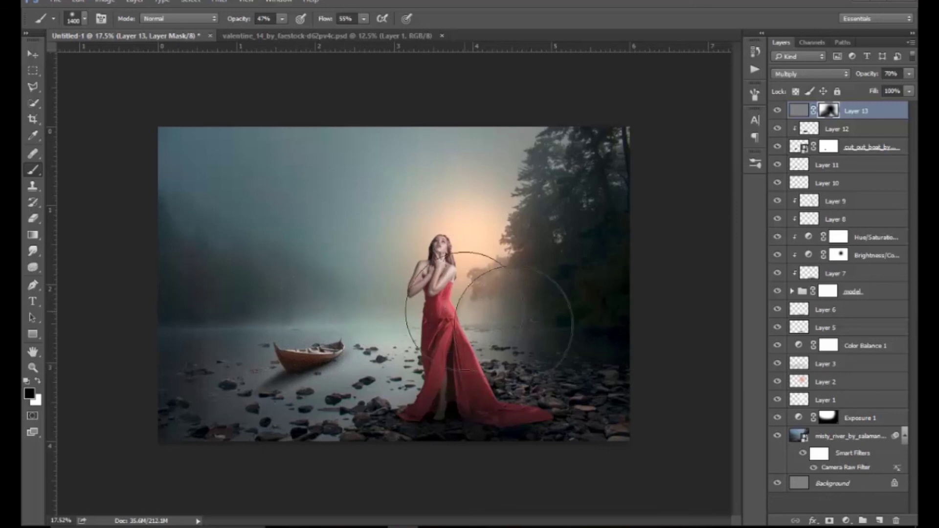
pyautogui.click(777, 111)
pyautogui.click(777, 111)
pyautogui.click(777, 112)
pyautogui.click(778, 112)
pyautogui.click(777, 111)
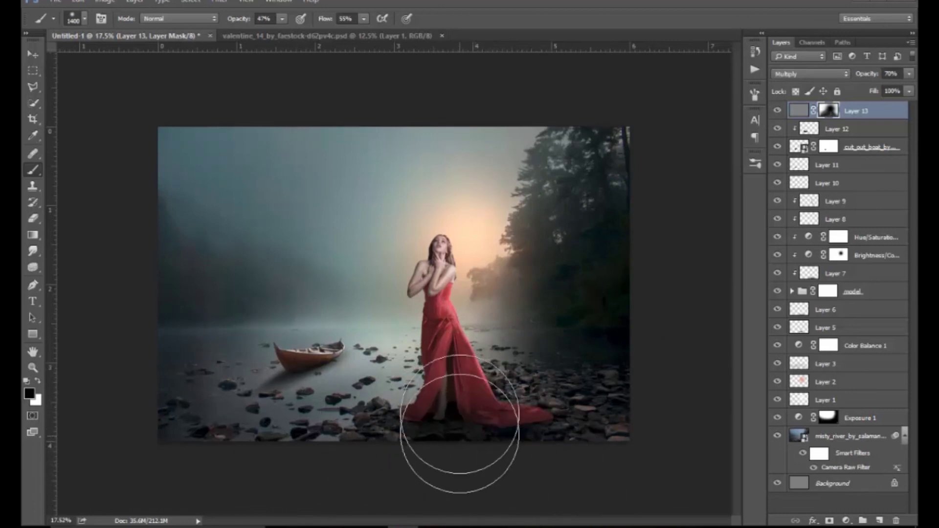
pyautogui.click(778, 111)
pyautogui.click(778, 111)
pyautogui.click(778, 111)
pyautogui.click(778, 111)
pyautogui.press('z')
pyautogui.moveTo(503, 398); pyautogui.dragTo(506, 398)
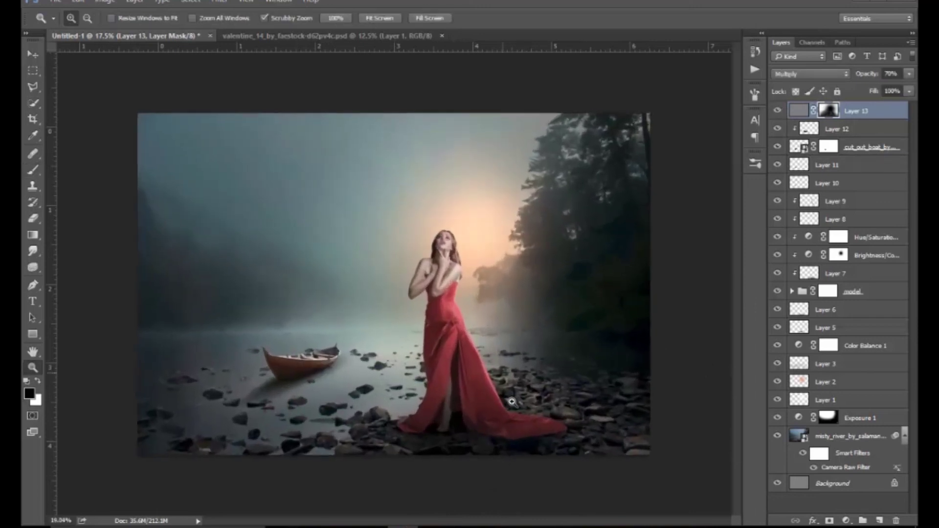
pyautogui.click(847, 520)
# Add a Curves 1 adjustment layer and pull down the Red and Blue channel highlights slightly.
pyautogui.click(873, 353)
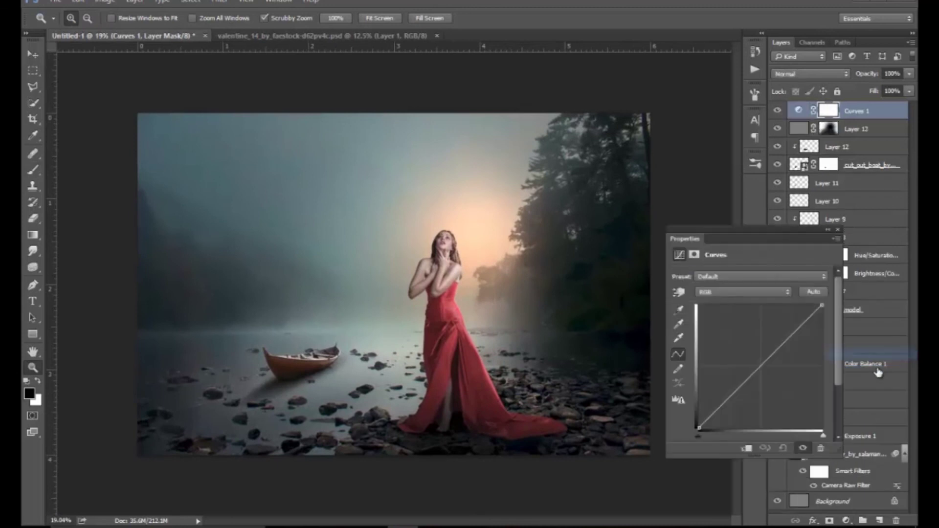
pyautogui.click(743, 294)
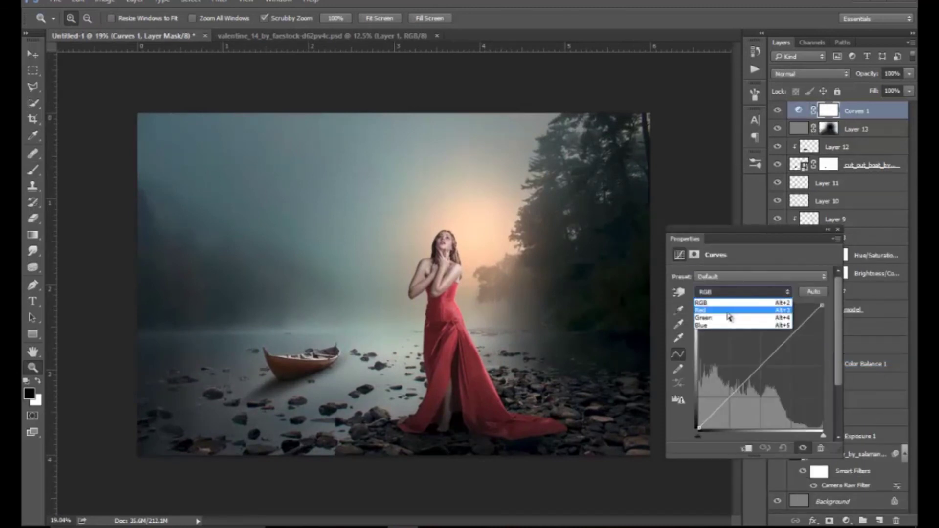
pyautogui.click(728, 311)
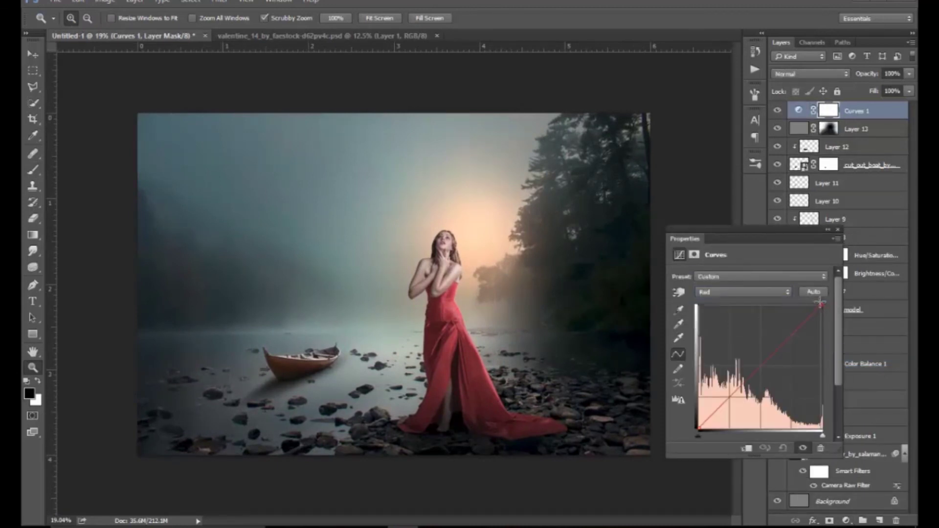
pyautogui.click(732, 296)
pyautogui.click(719, 326)
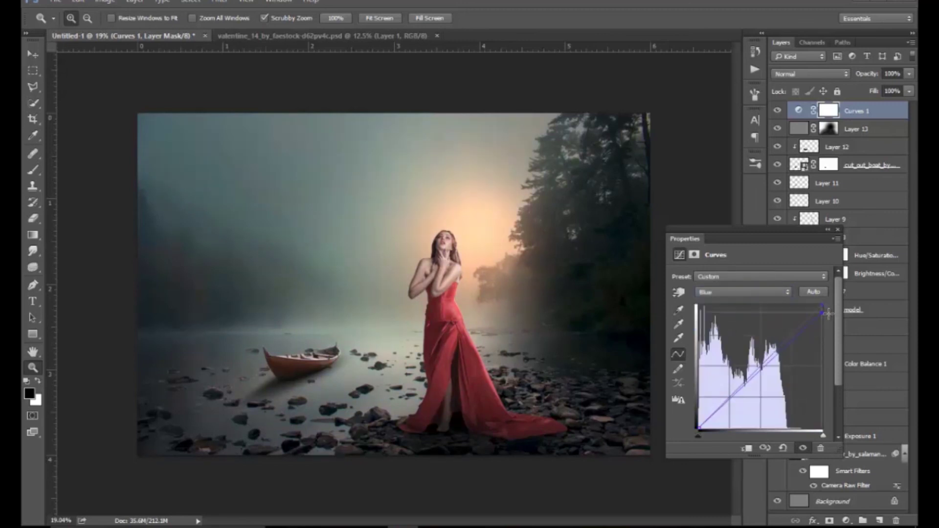
pyautogui.click(837, 230)
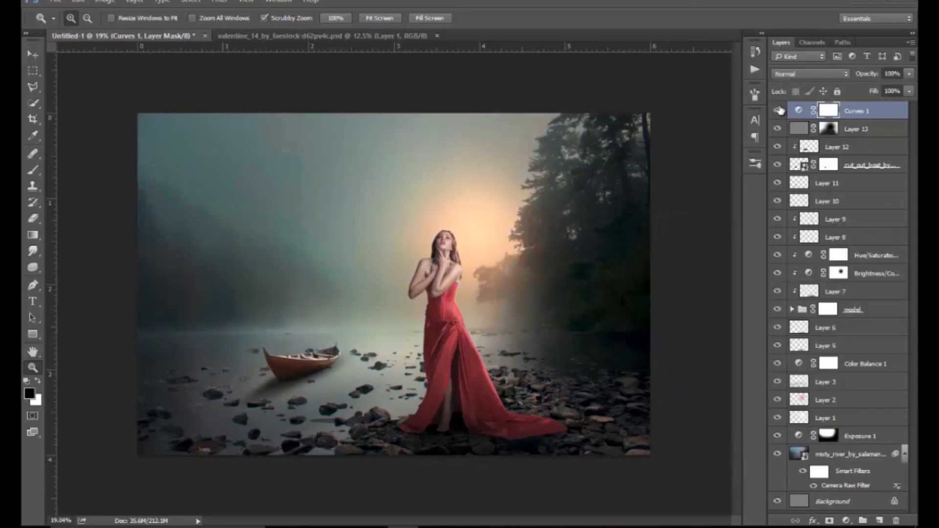
pyautogui.moveTo(542, 257)
pyautogui.mouseDown()
pyautogui.moveTo(494, 318)
pyautogui.moveTo(476, 328)
pyautogui.moveTo(530, 348)
pyautogui.mouseUp()
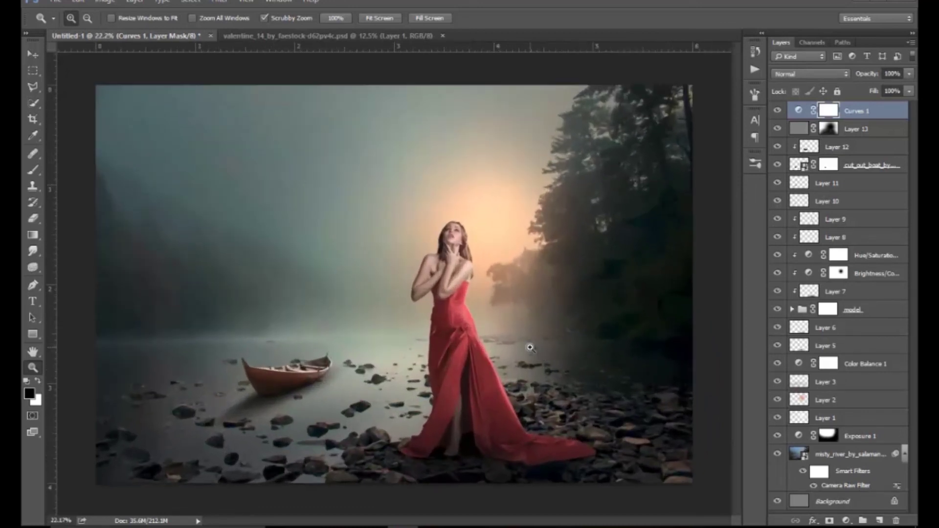